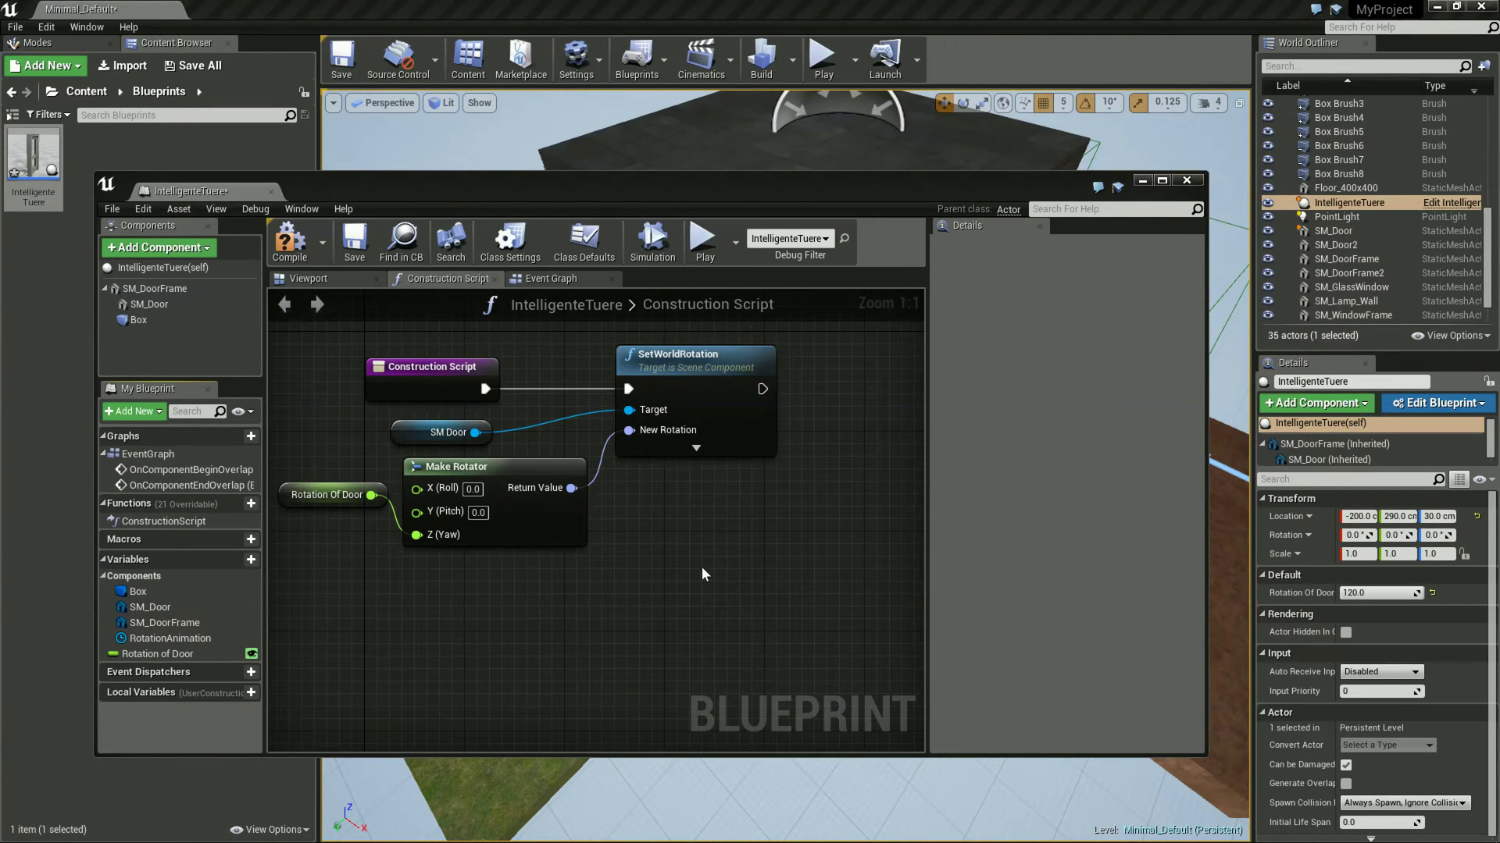
- Add the variable NewVar_0 to the IntelligenteTuere blueprint, keeping the default Boolean type
right_click_drag(702, 568, 667, 564)
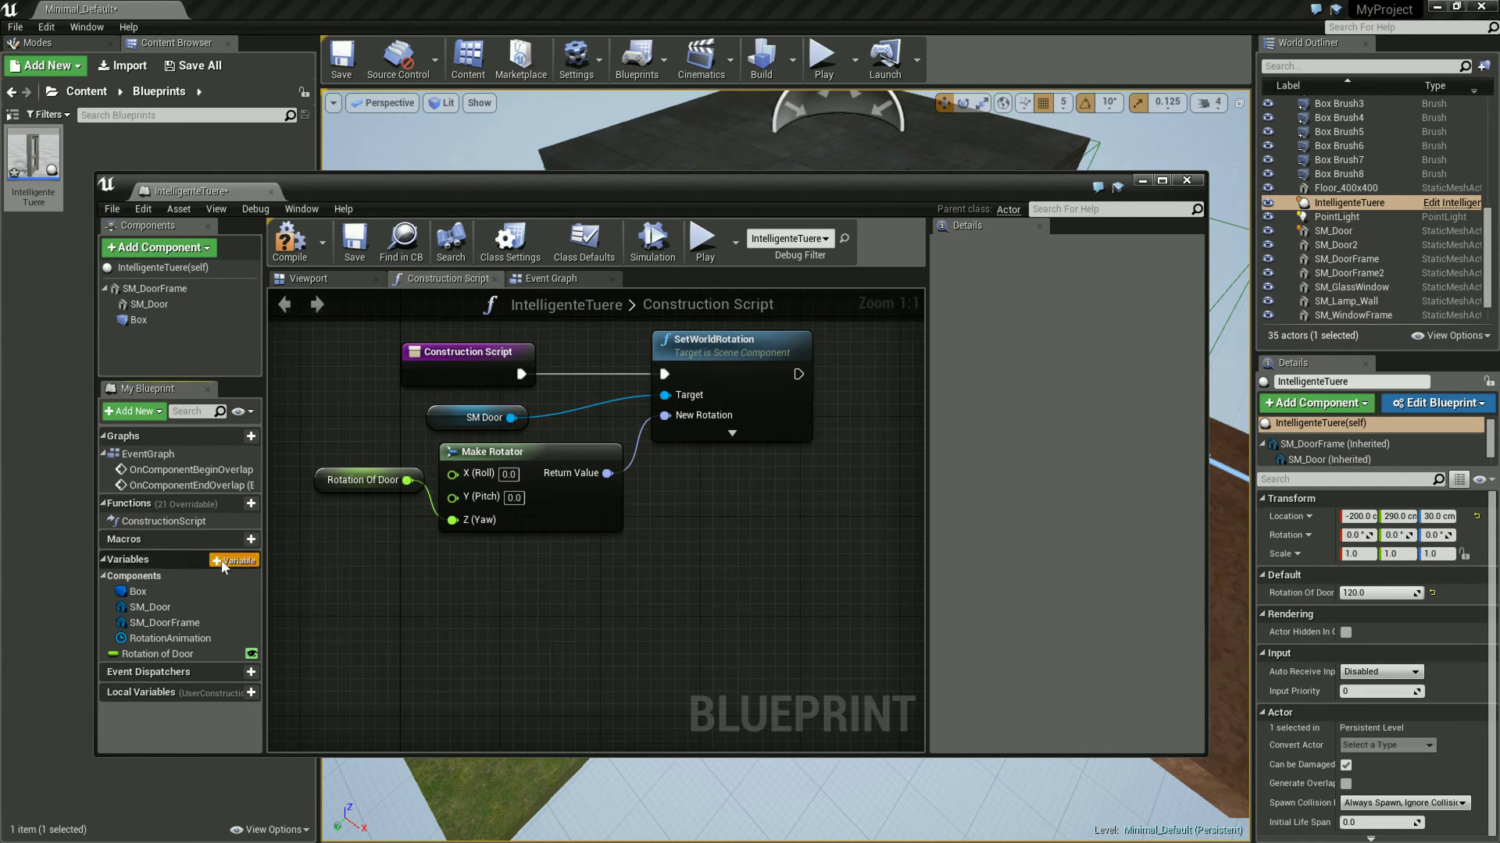
left_click(250, 560)
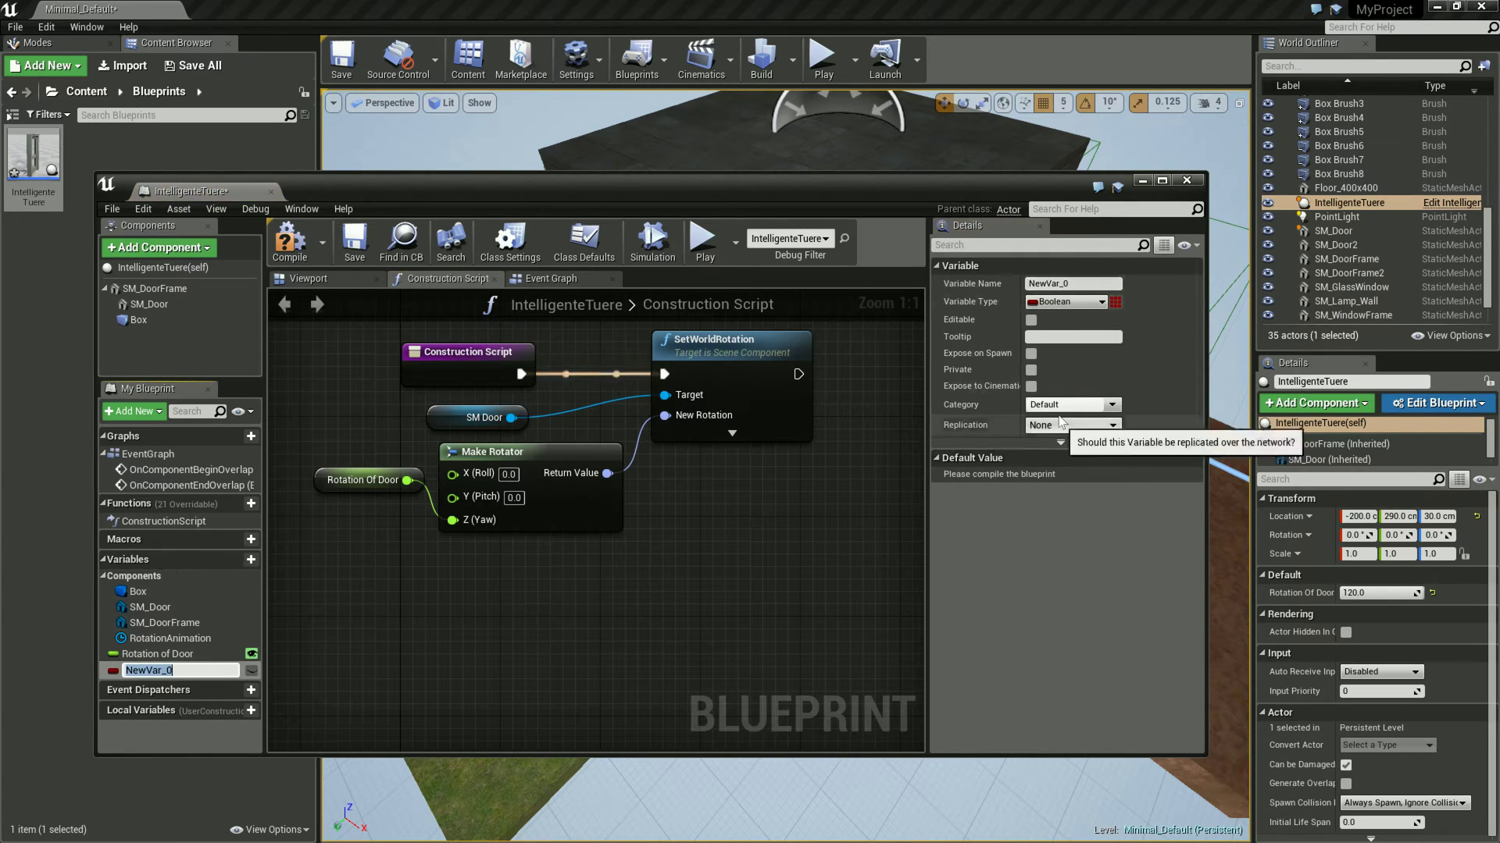
left_click(1066, 302)
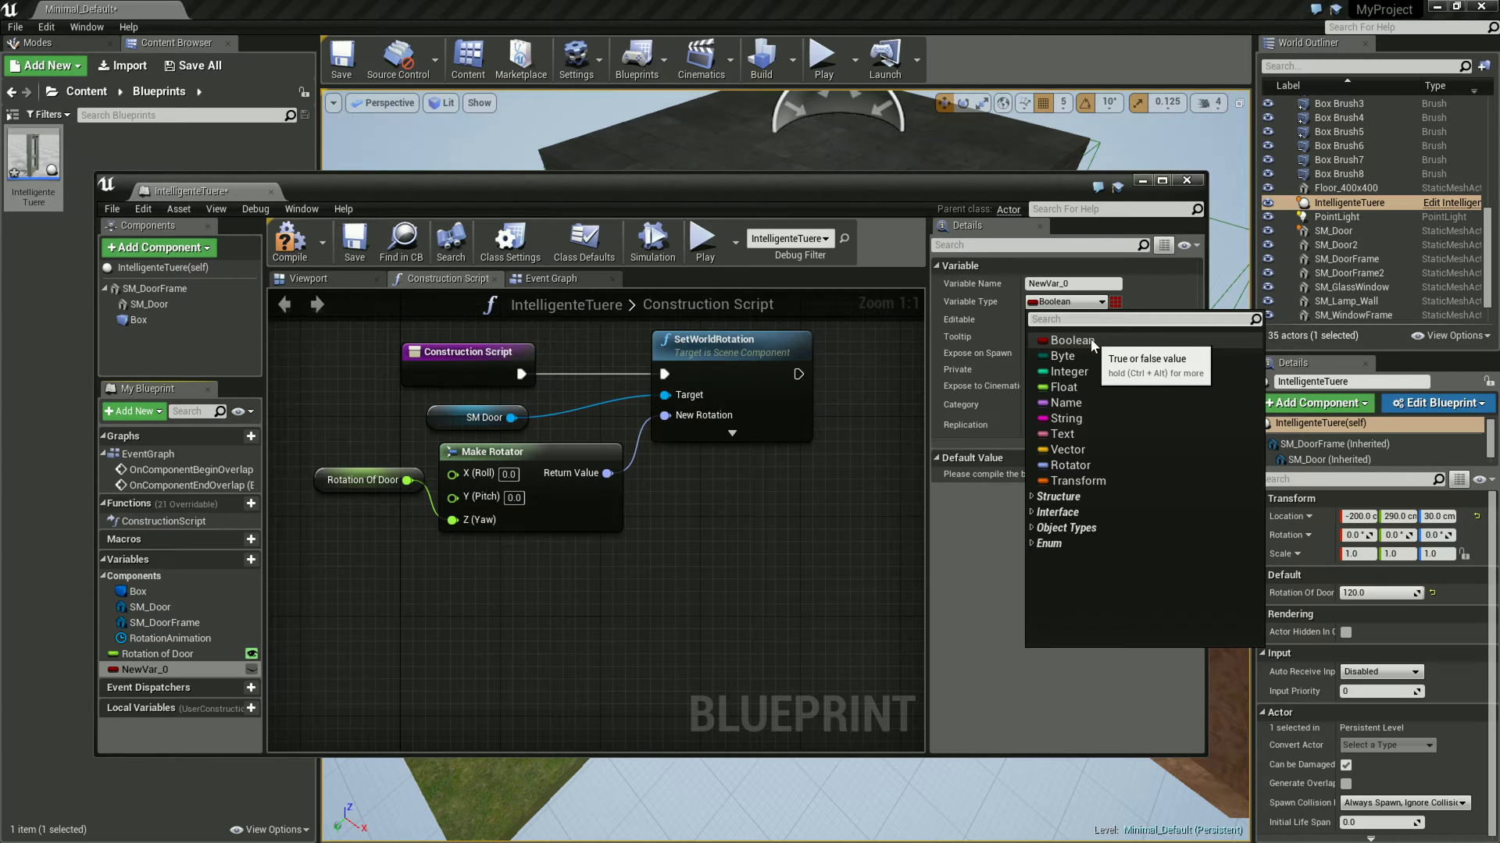
left_click(1387, 630)
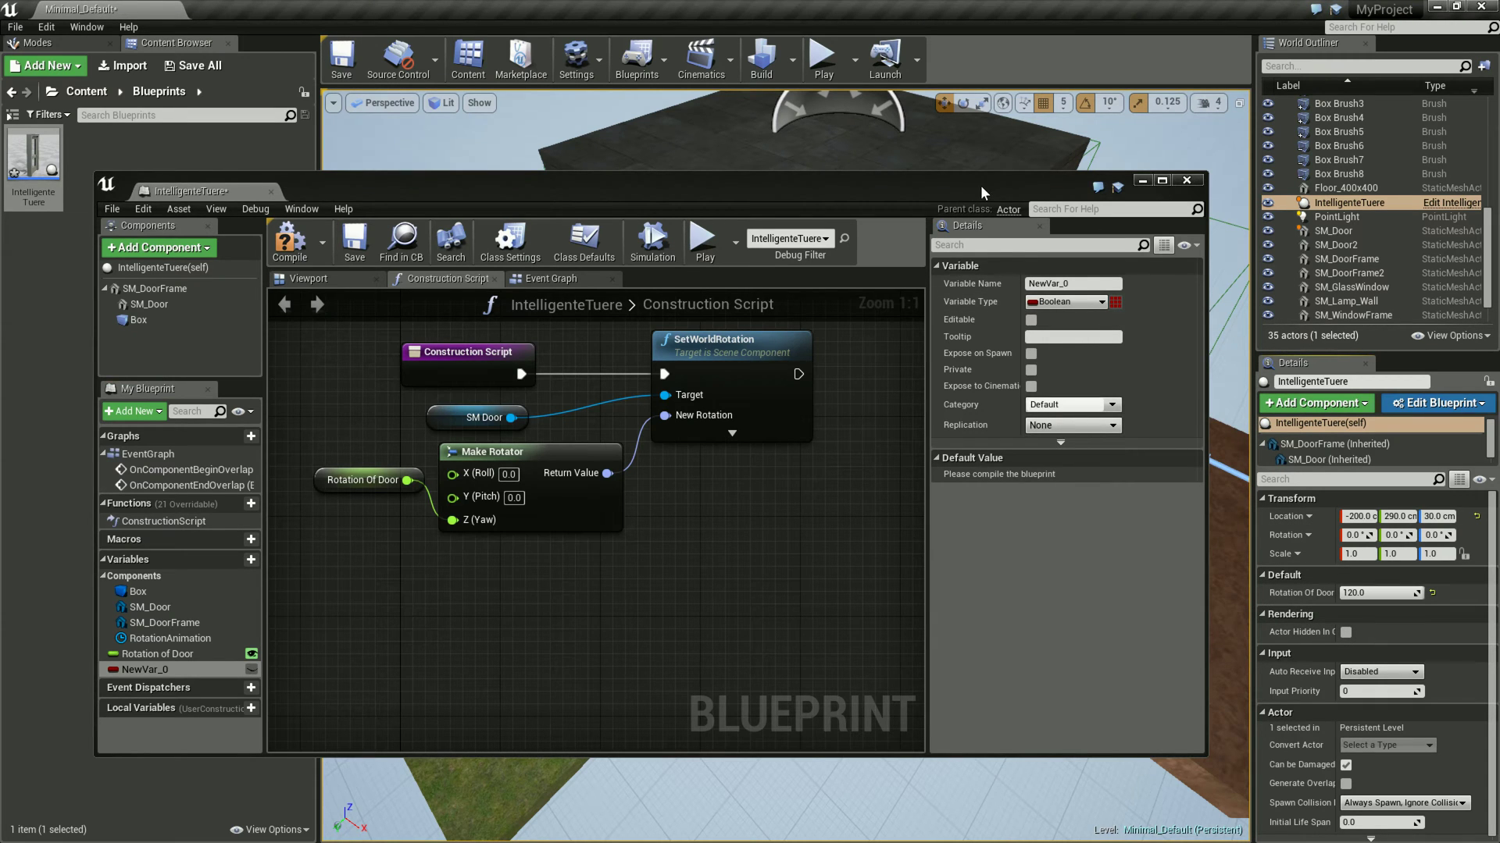
left_click_drag(981, 185, 582, 566)
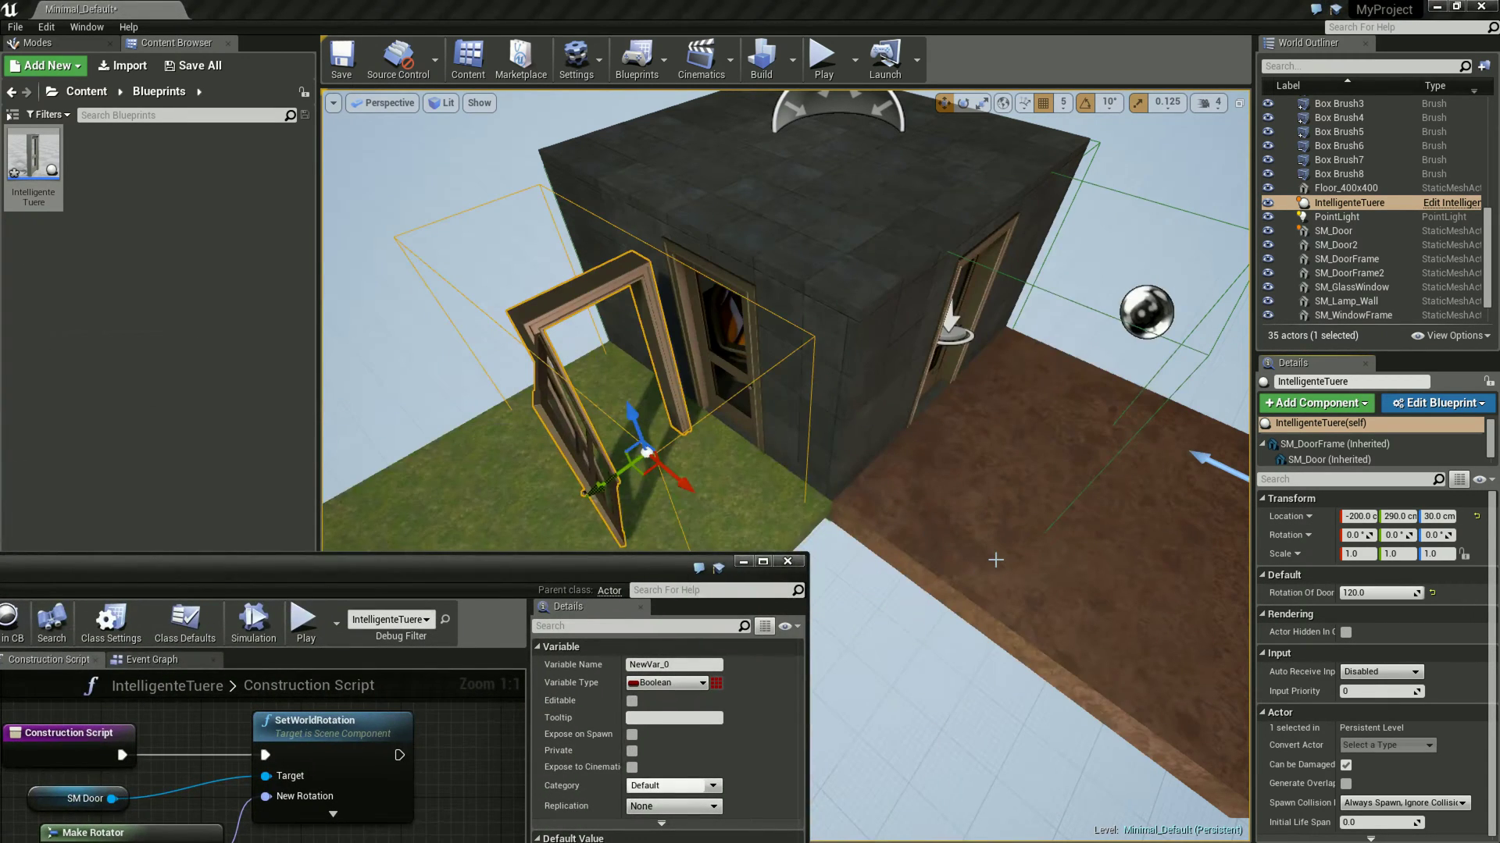
scroll(992, 559, "up", 5)
right_click_drag(977, 557, 1005, 518)
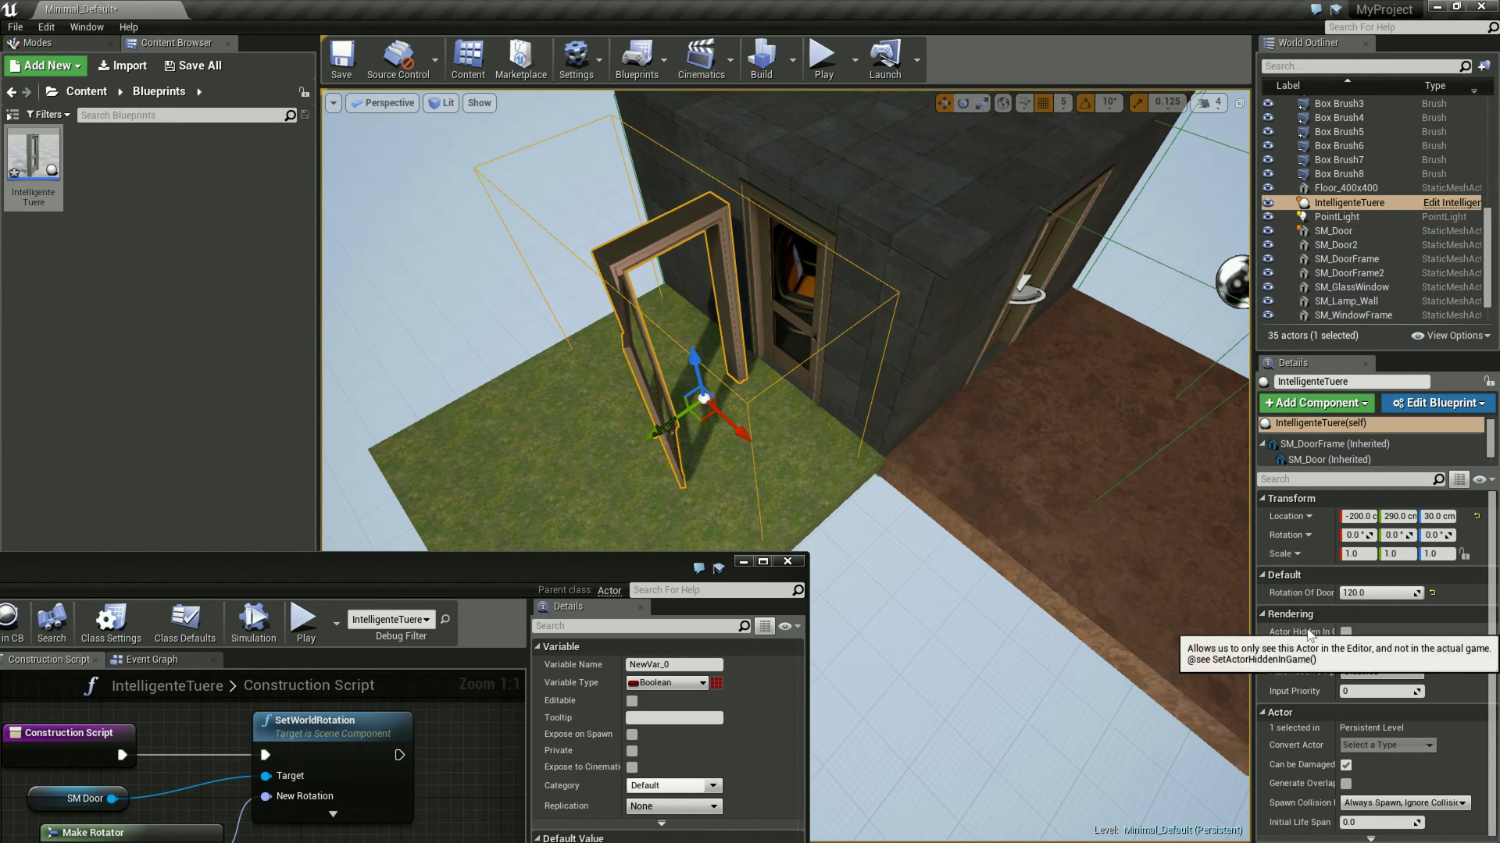
left_click(1346, 632)
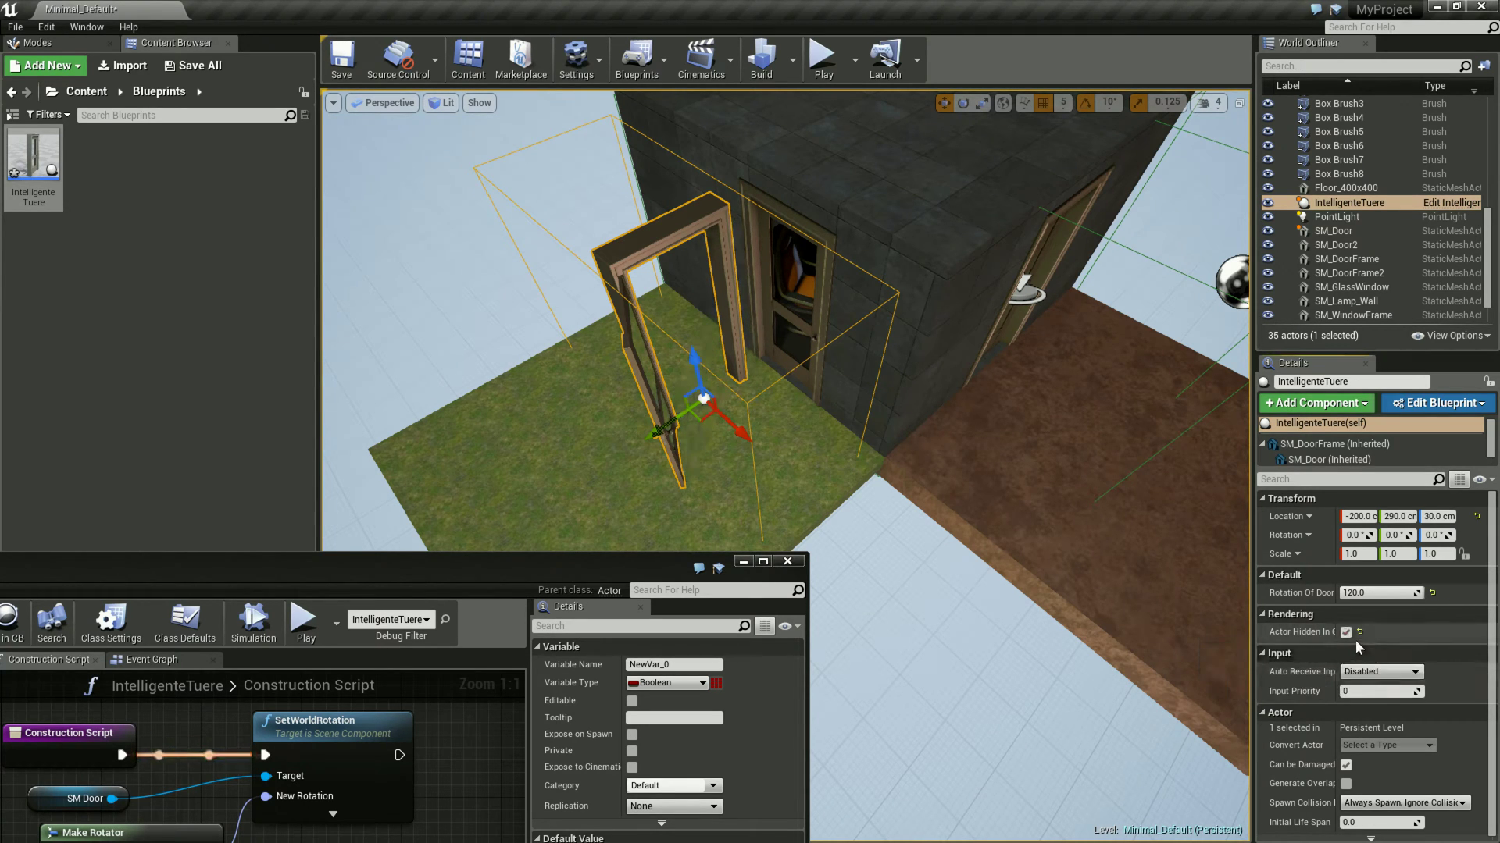
left_click(1346, 632)
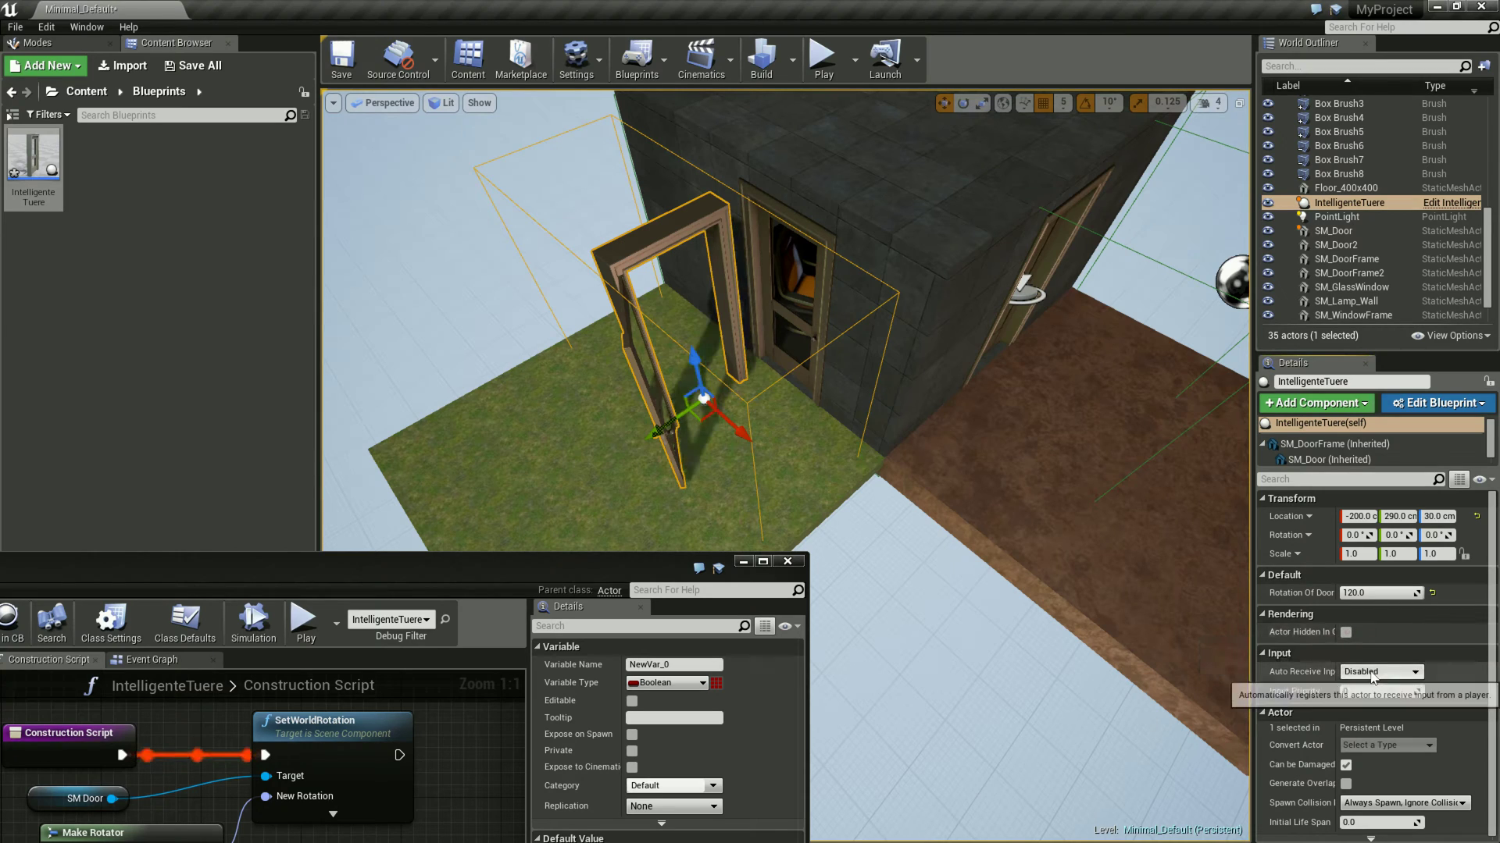
left_click(1345, 633)
left_click(1344, 633)
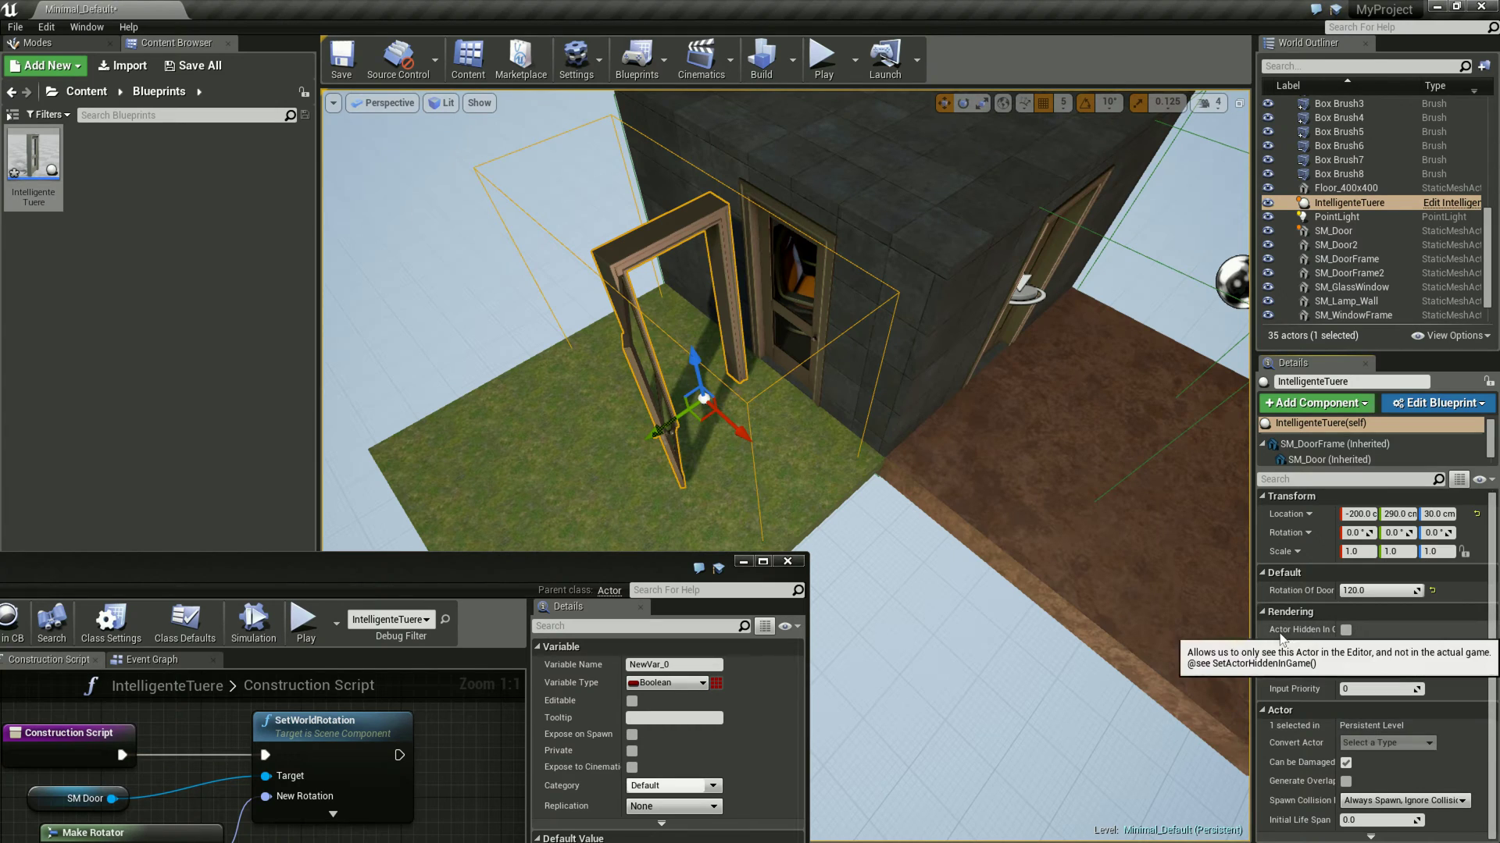
mouse_move(1337, 617)
left_mouse_down()
mouse_move(1387, 633)
mouse_move(1344, 637)
left_mouse_up()
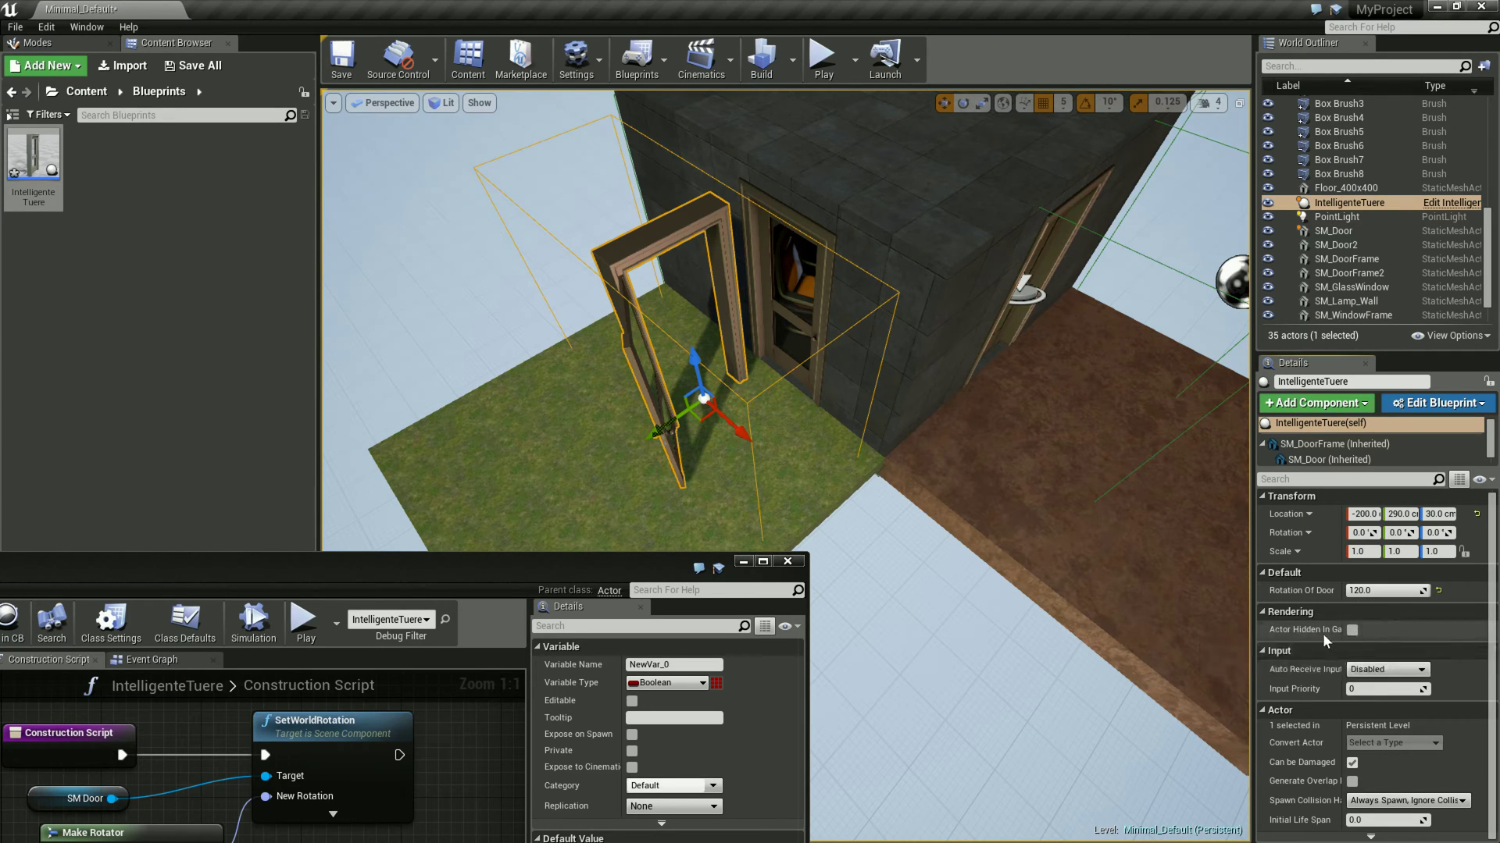
left_click_drag(543, 556, 903, 209)
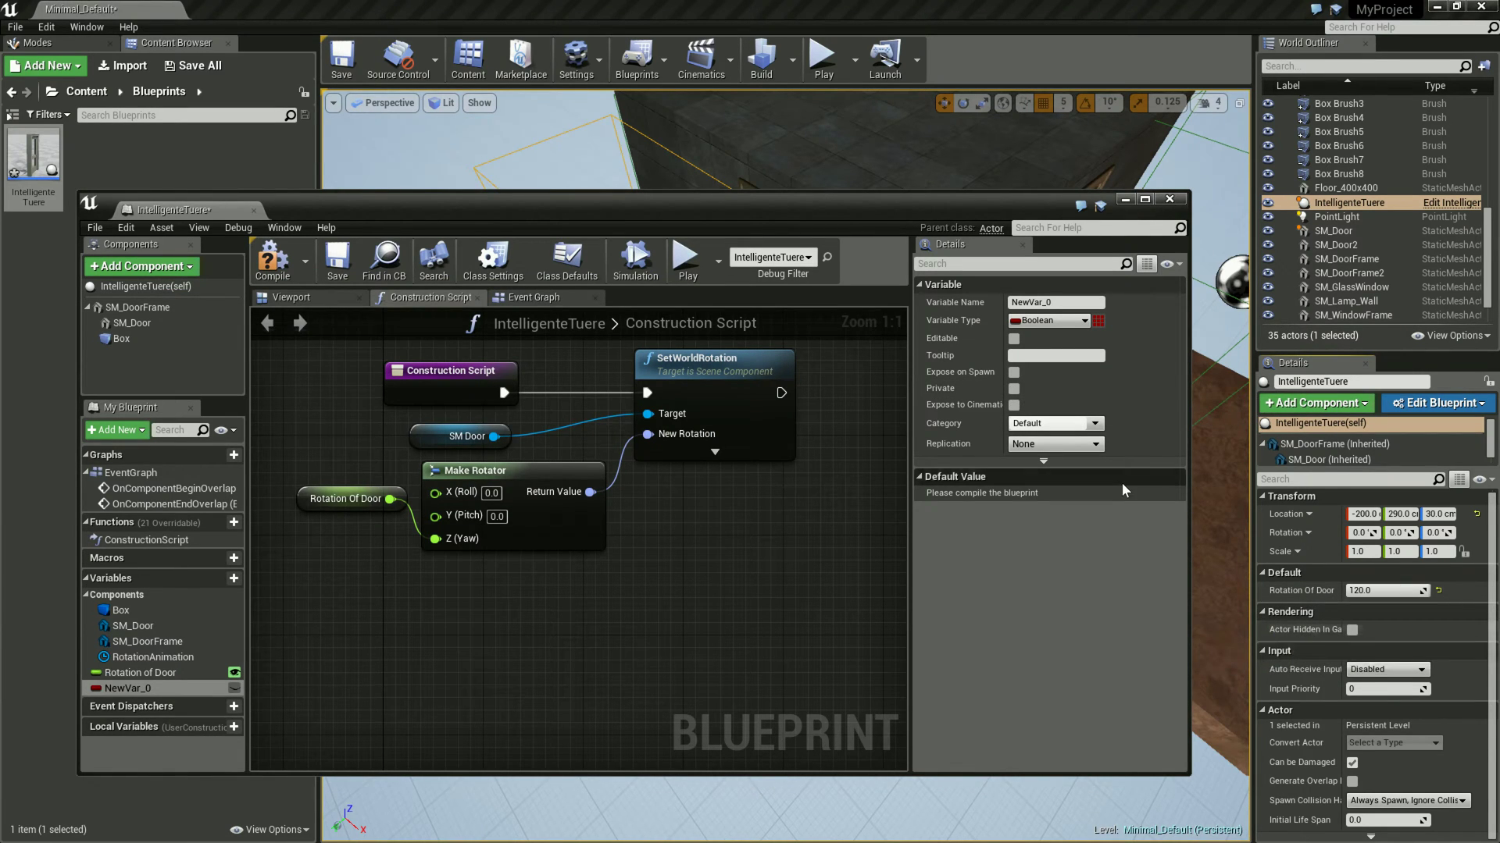
- Switch NewVar_0's Variable Type from Boolean to Byte in the Details panel
left_click(1047, 321)
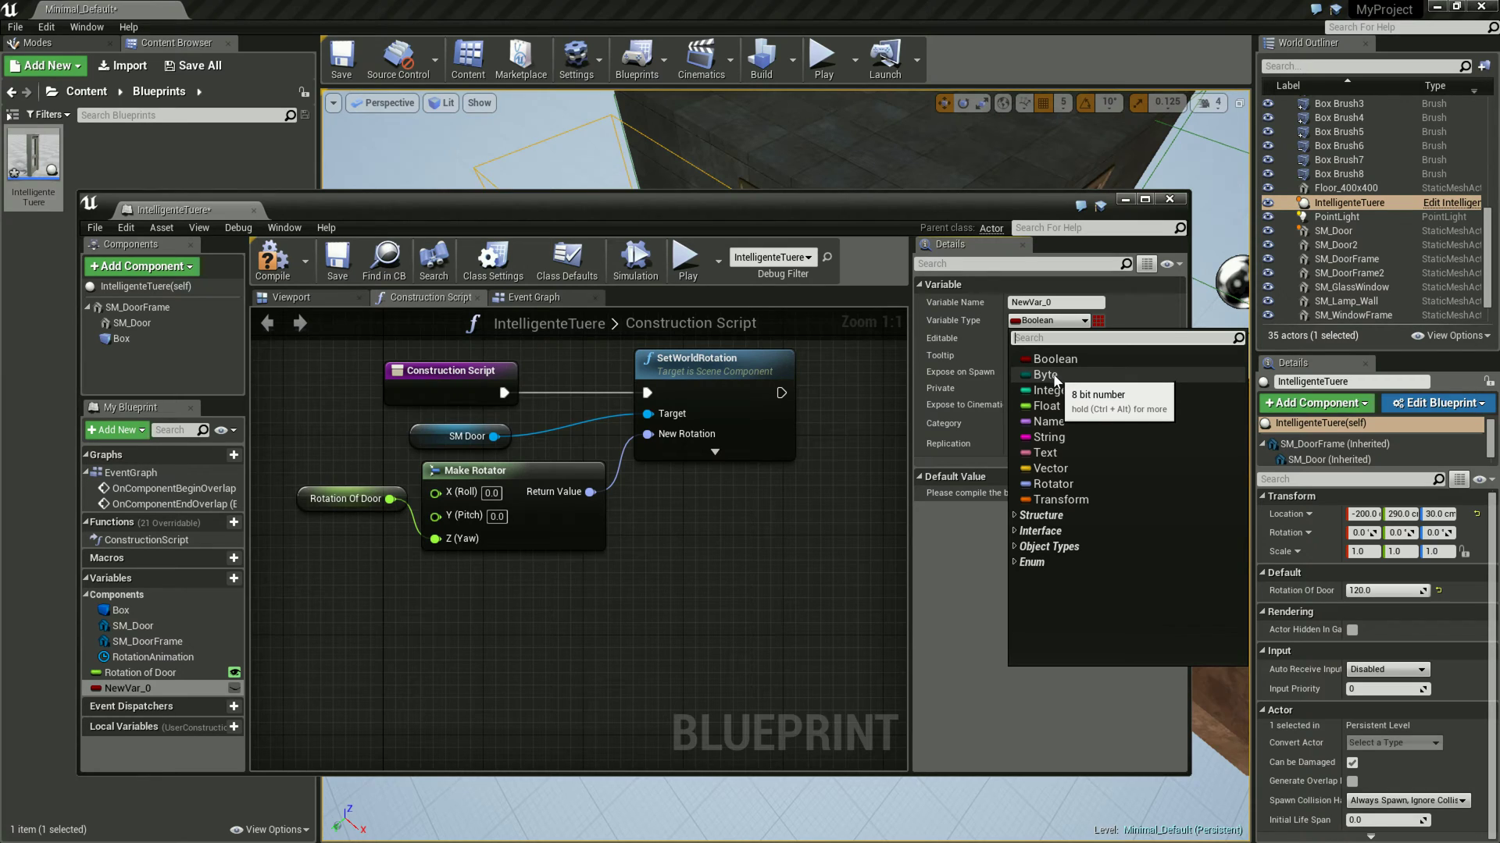
left_click(1051, 376)
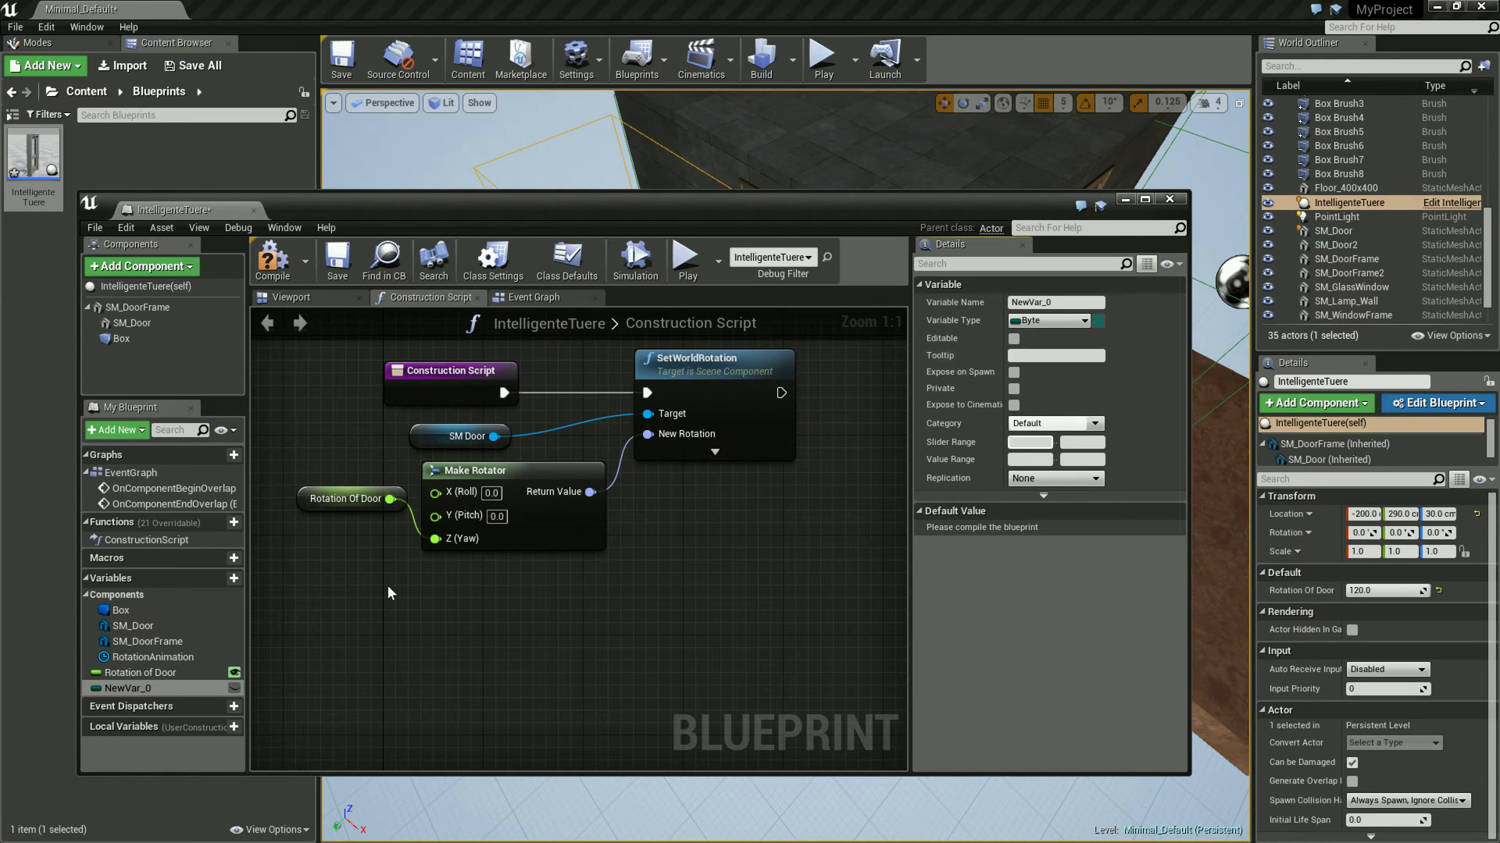
left_click(1046, 320)
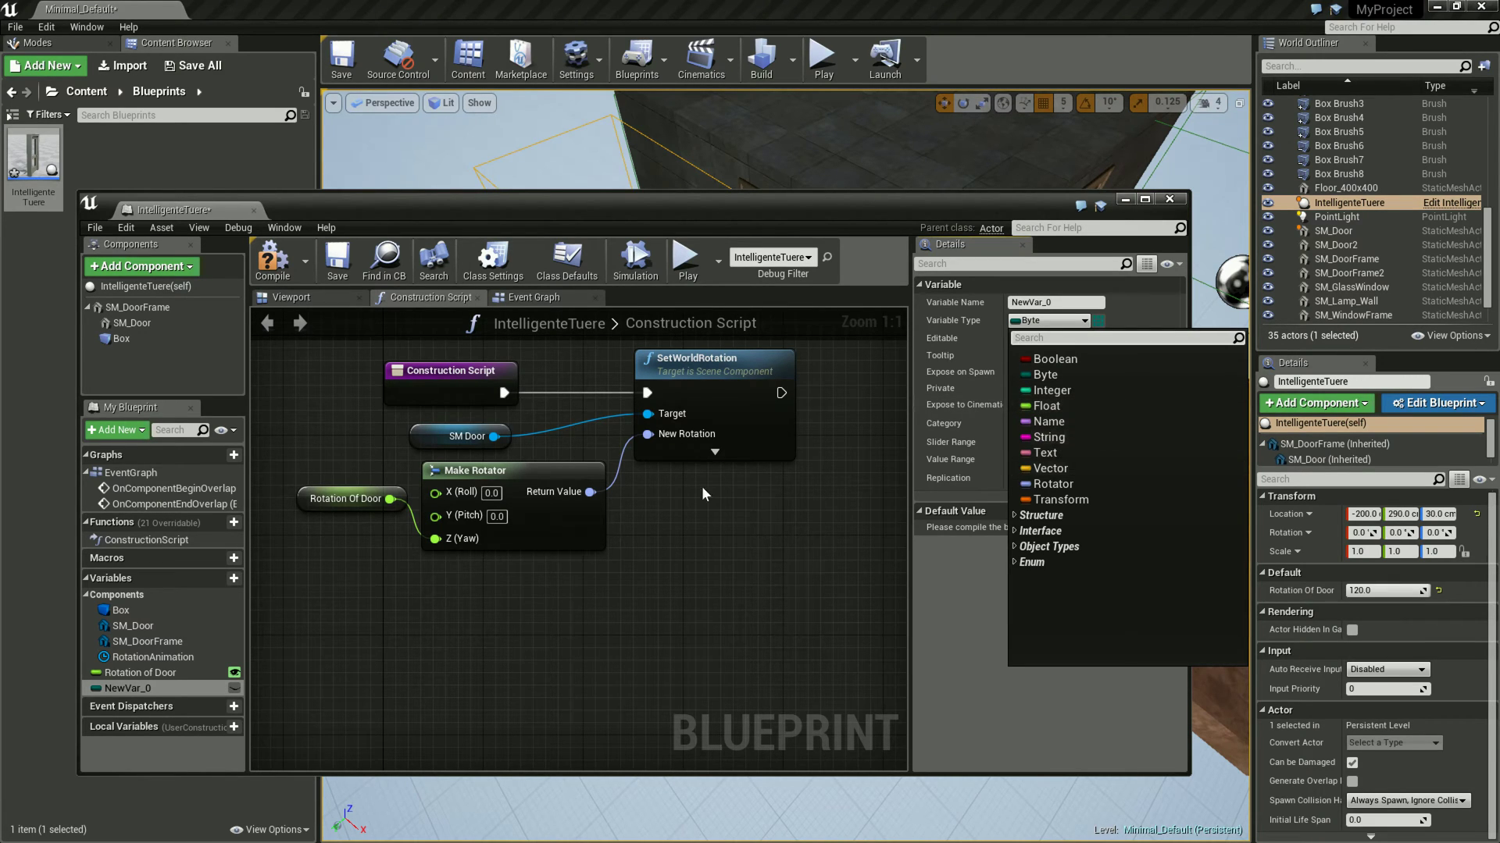
left_click(573, 530)
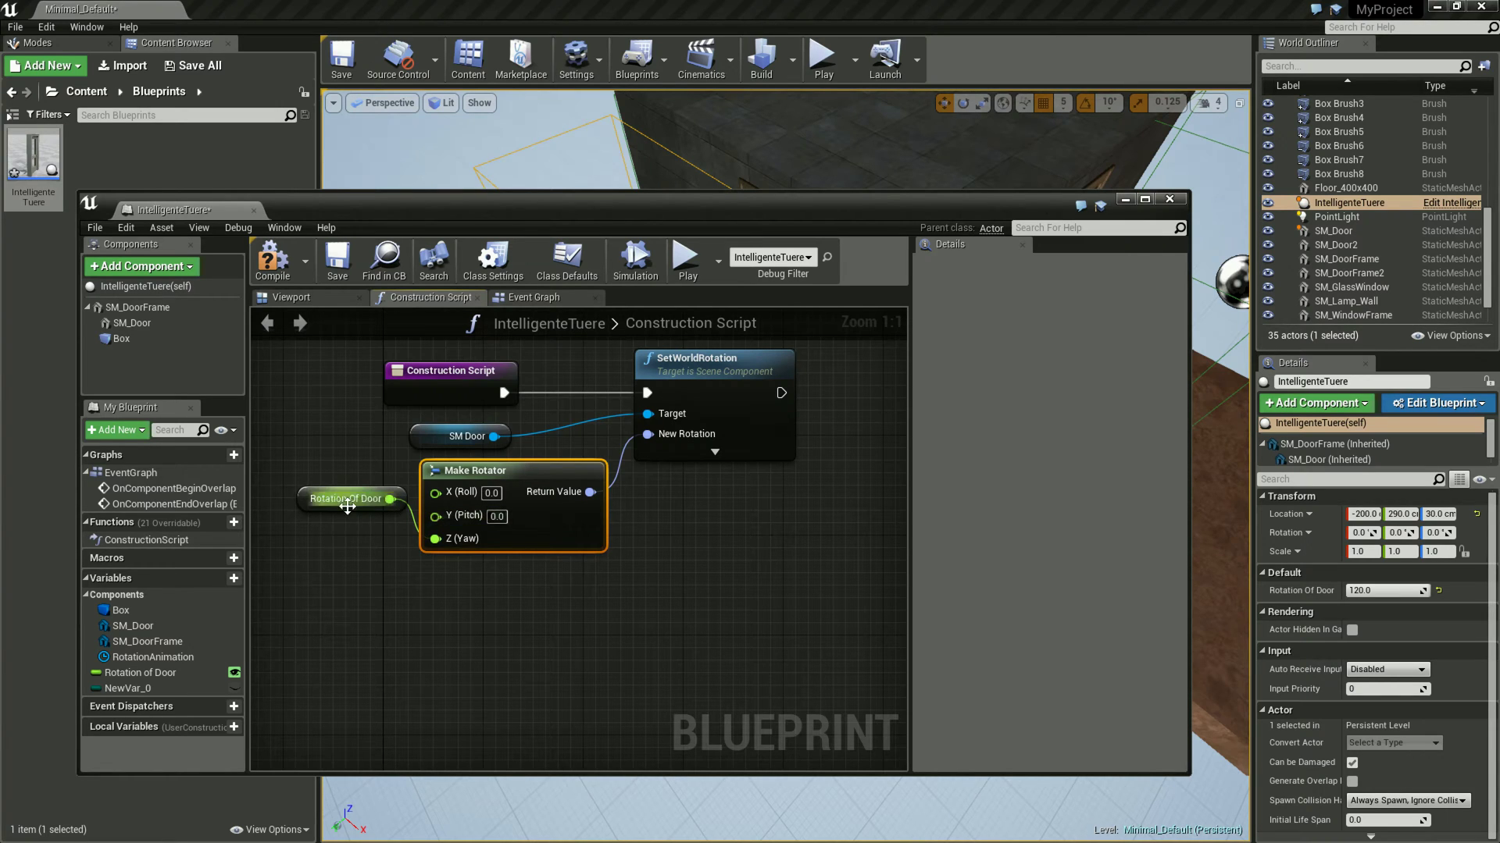
- Glance at the level behind the editor, then verify NewVar_0 is still a Byte
left_click(345, 506)
left_click(635, 605)
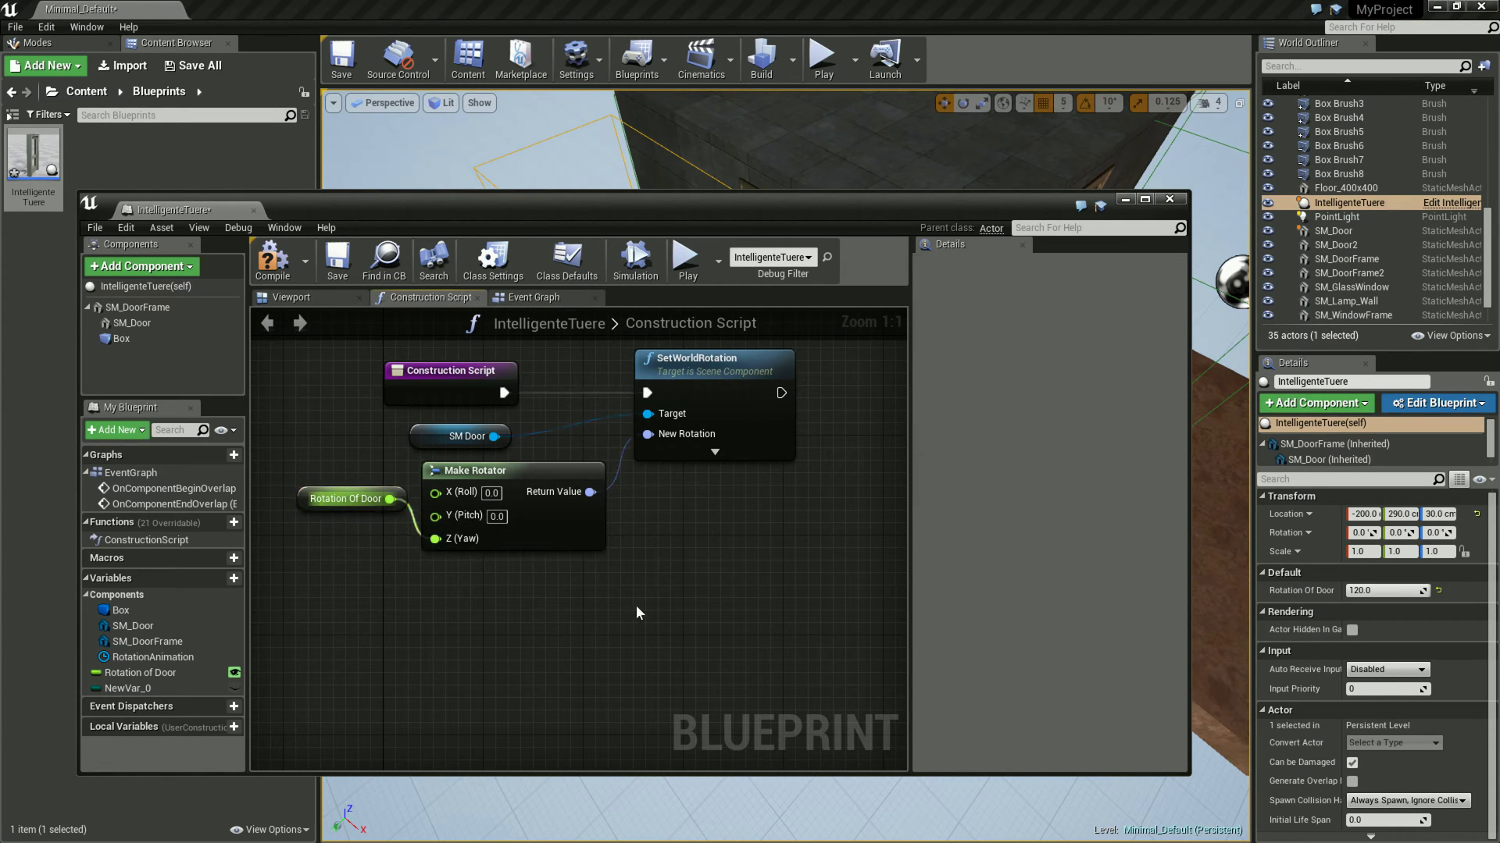
left_click_drag(625, 209, 548, 592)
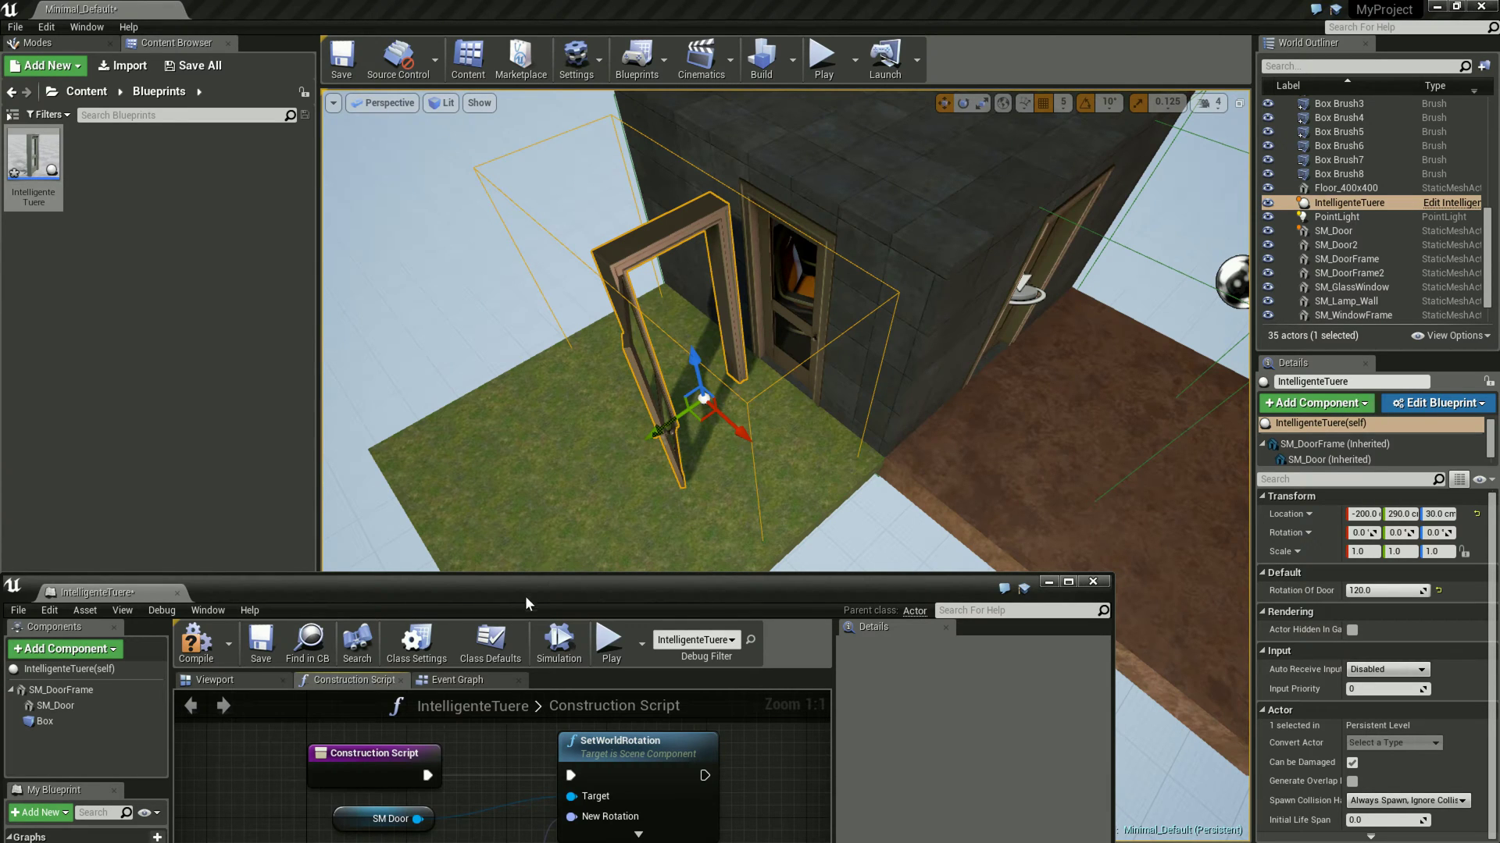
left_click_drag(510, 590, 532, 330)
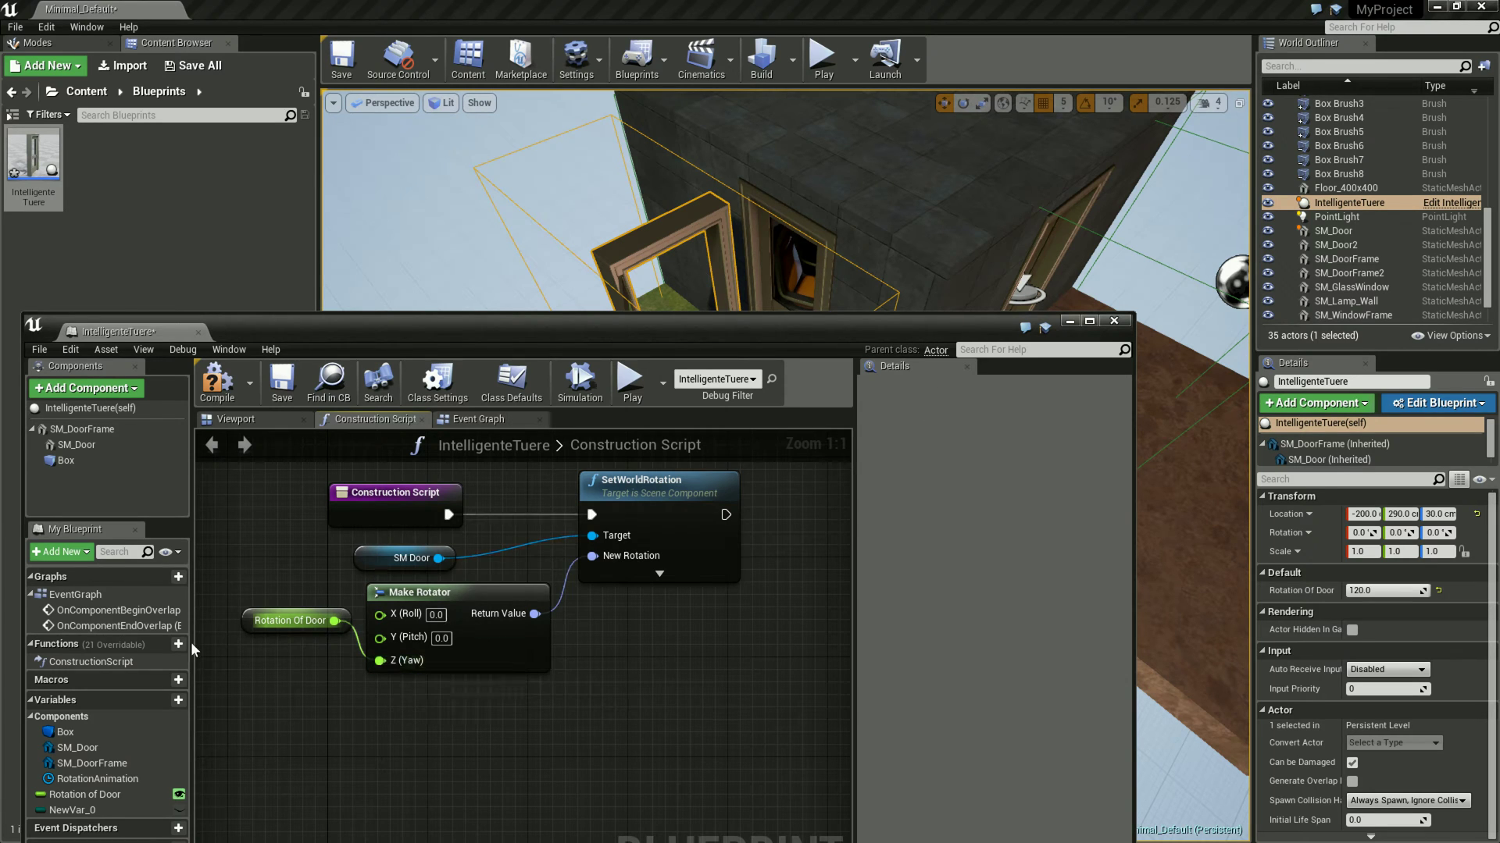
left_click(87, 812)
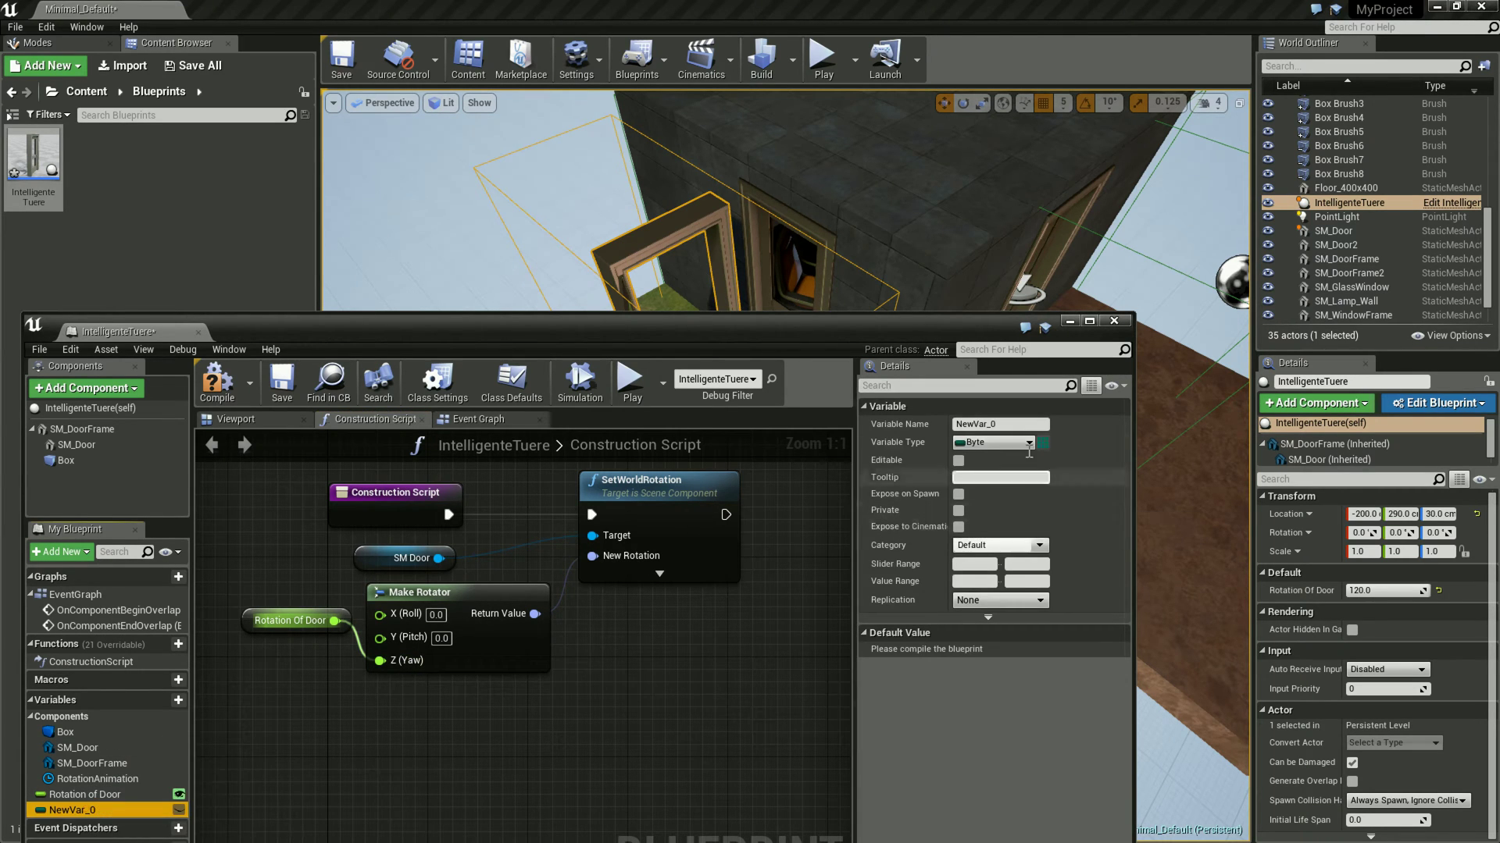
left_click_drag(862, 328, 923, 171)
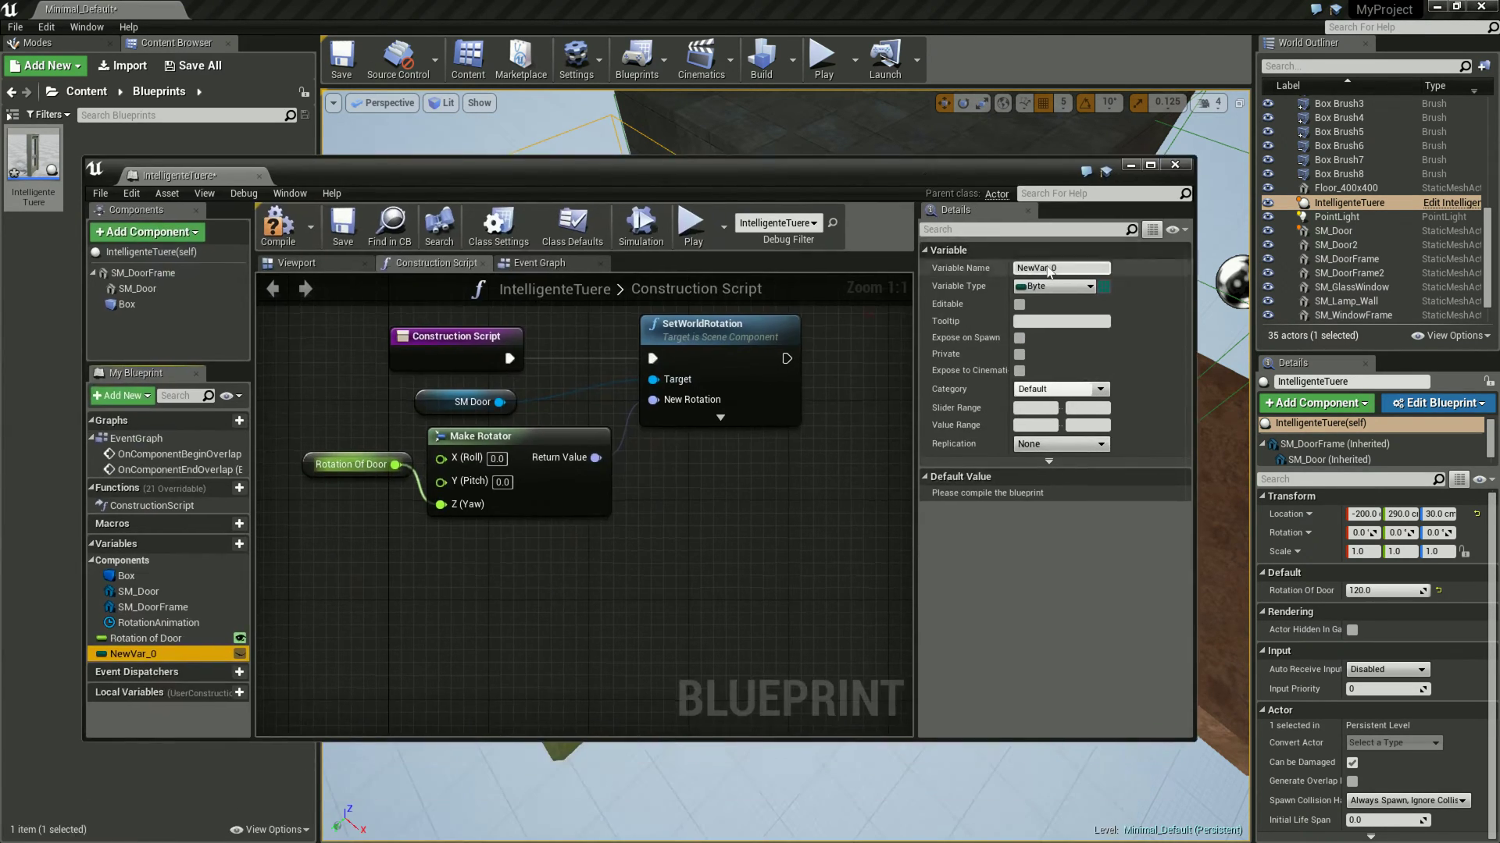
left_click(1053, 289)
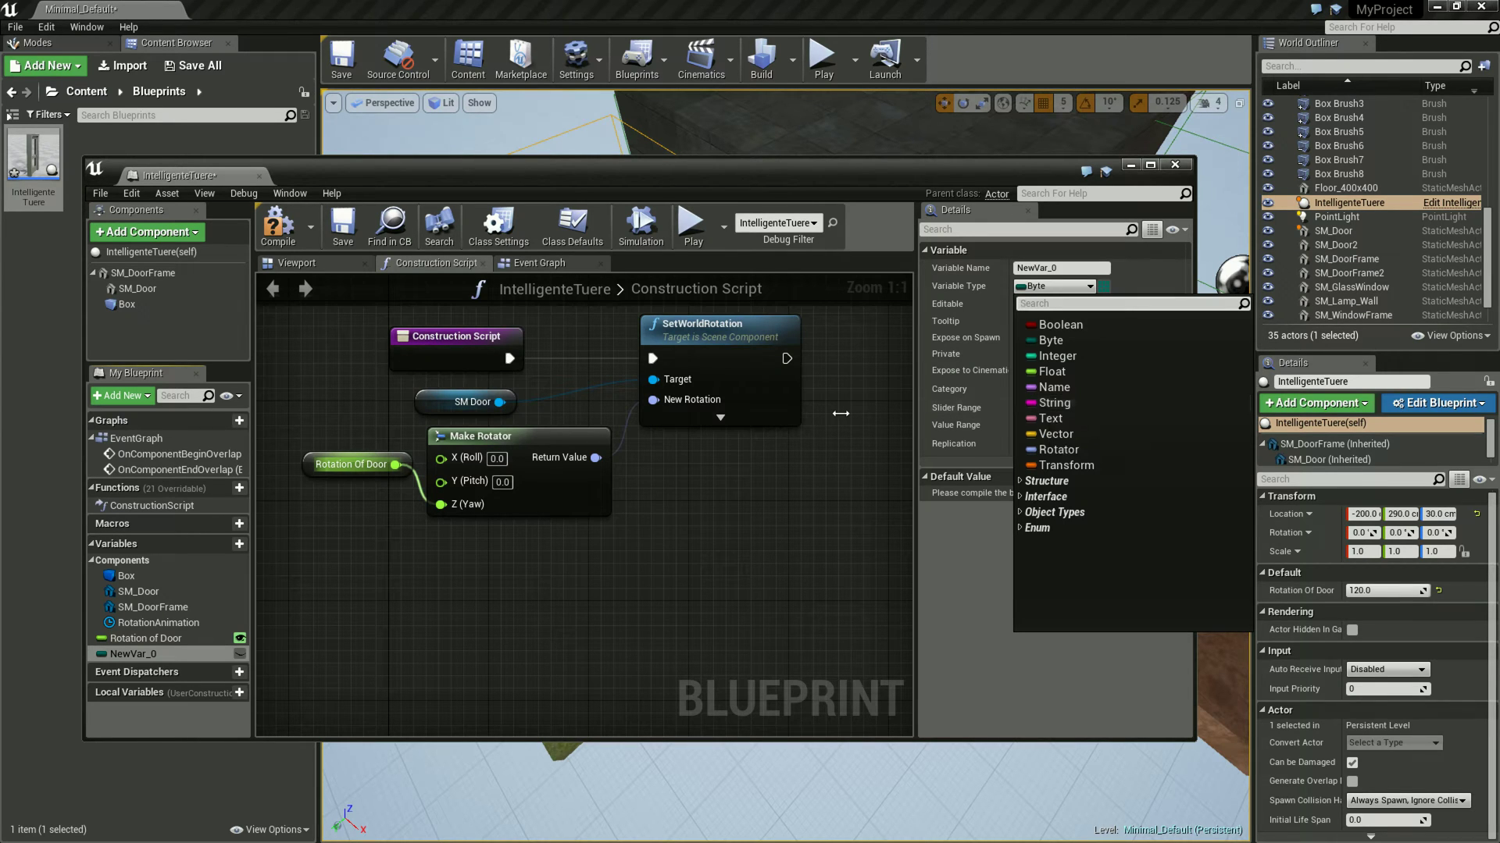
left_click(364, 469)
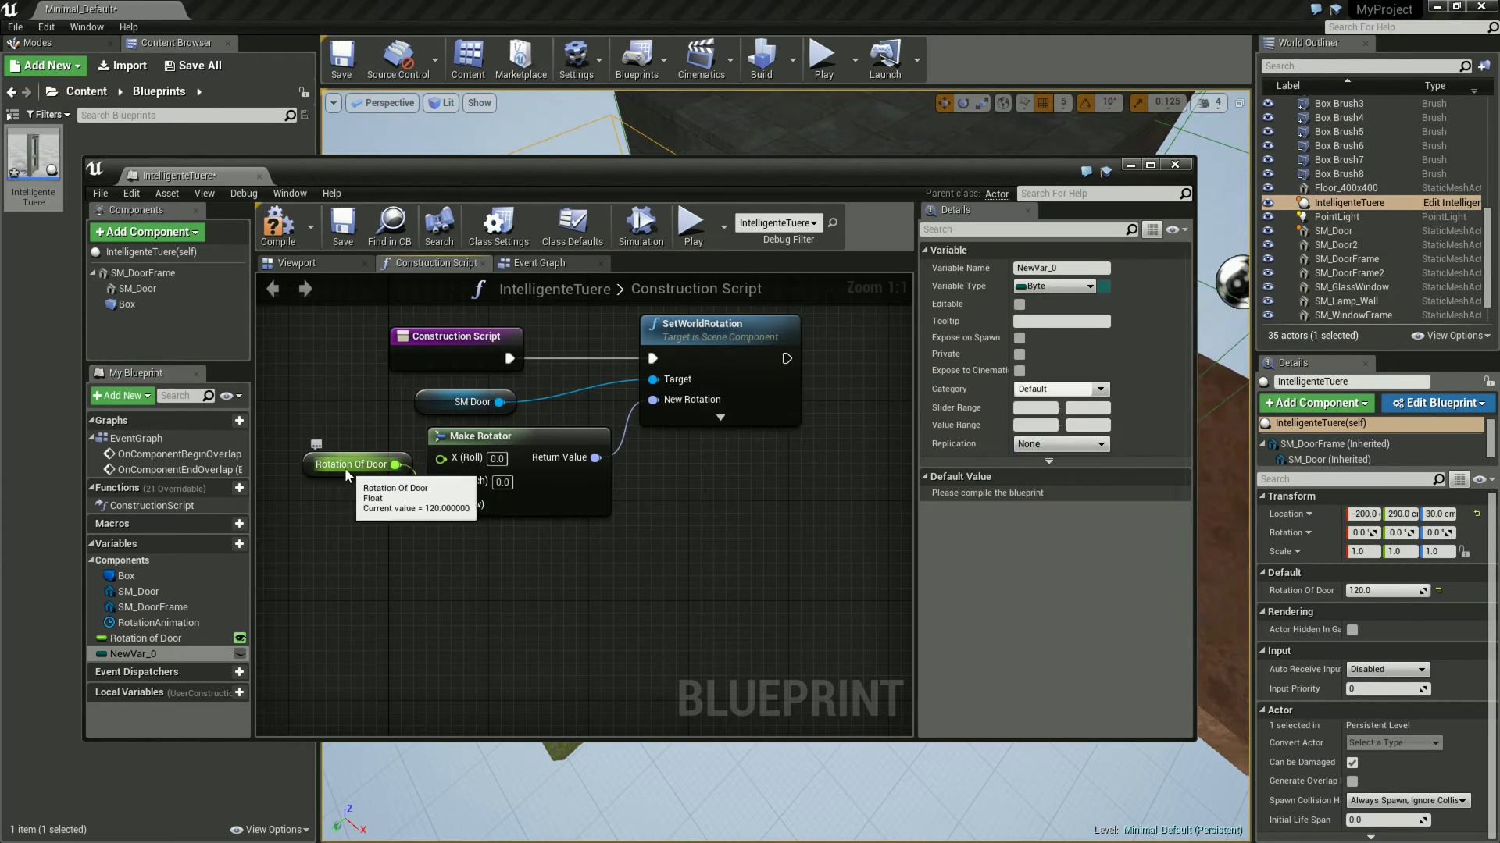
- Show the properties of the Rotation of Door Float variable
right_click(331, 465)
left_click(308, 640)
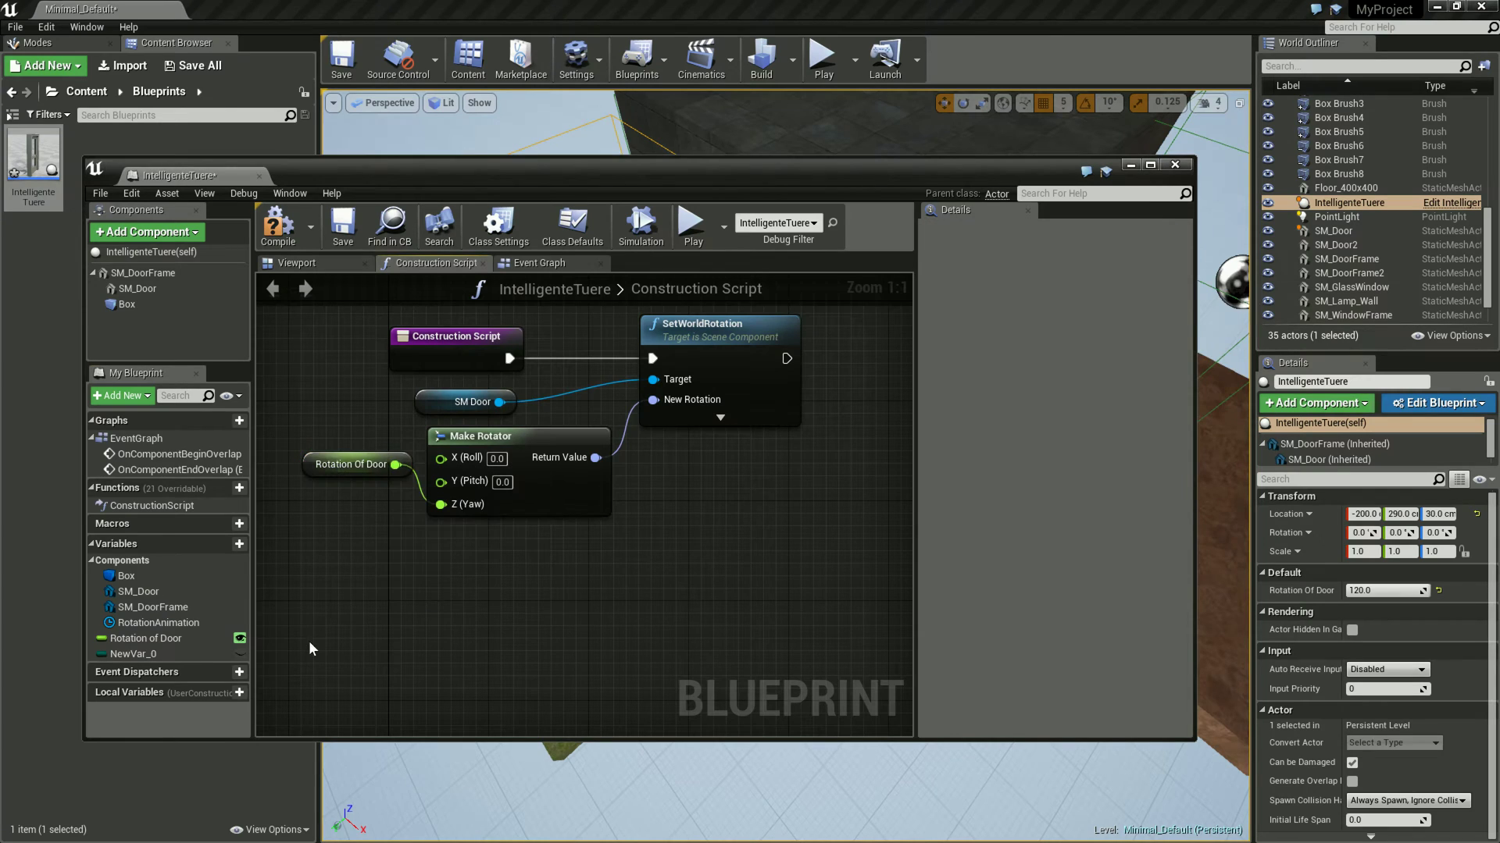
left_click(164, 639)
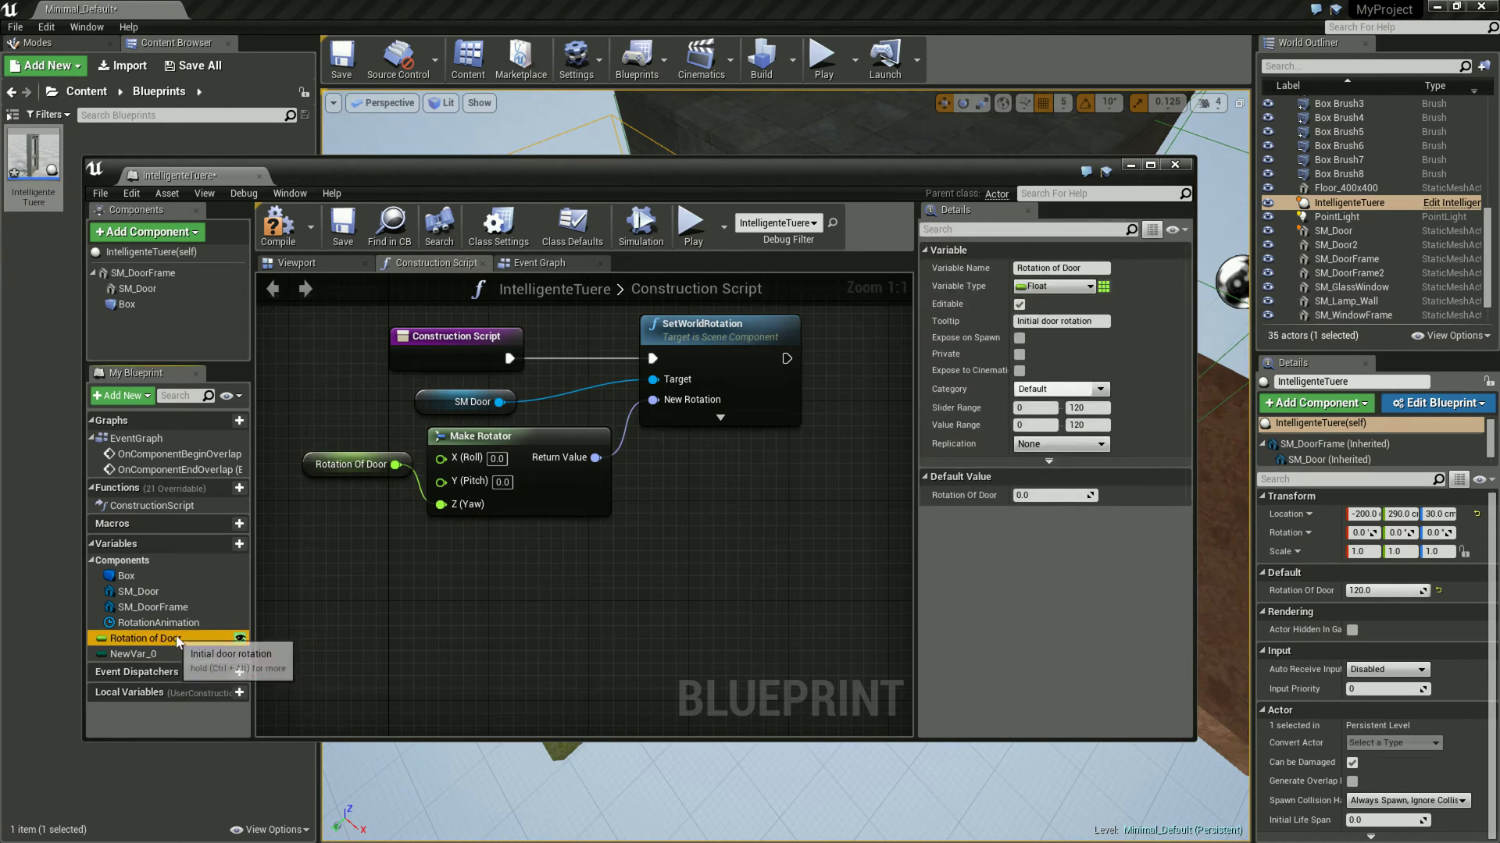
- Edit Rotation of Door's tooltip text and confirm its name as Rotation of Door
left_click(1018, 321)
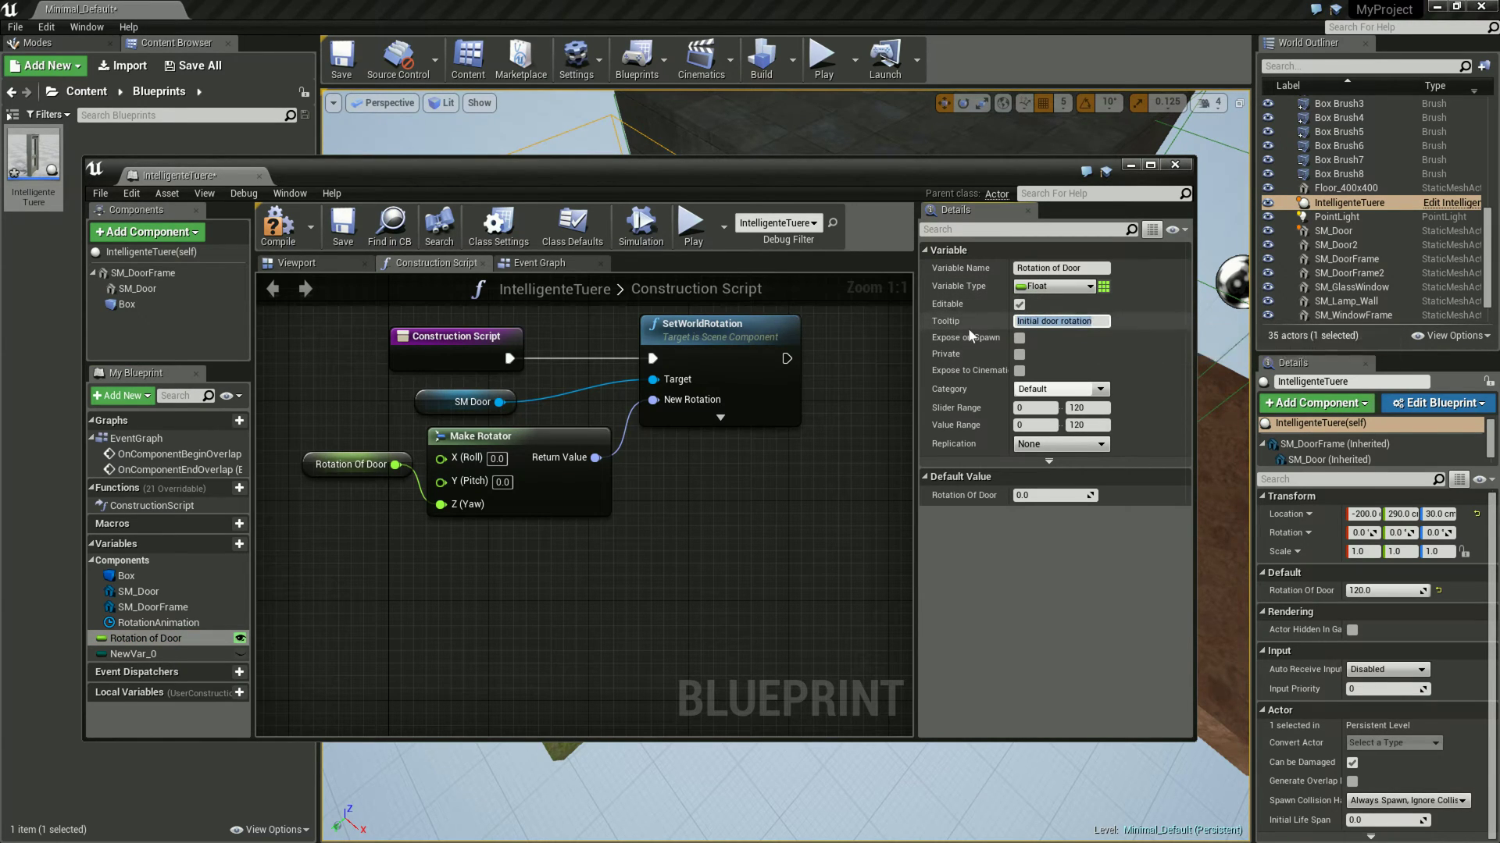
mouse_move(172, 639)
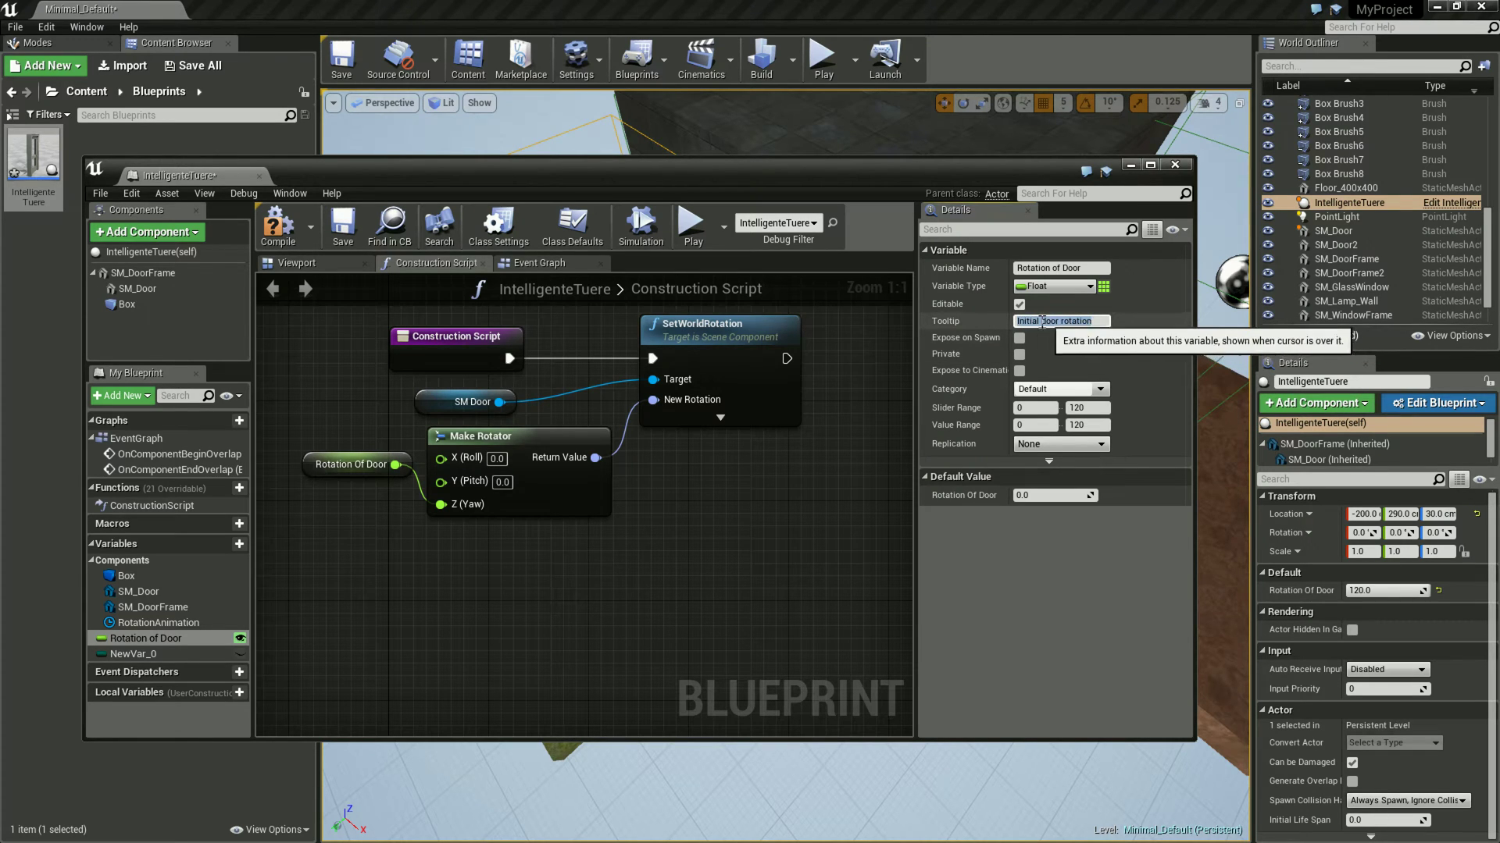
left_click(1069, 270)
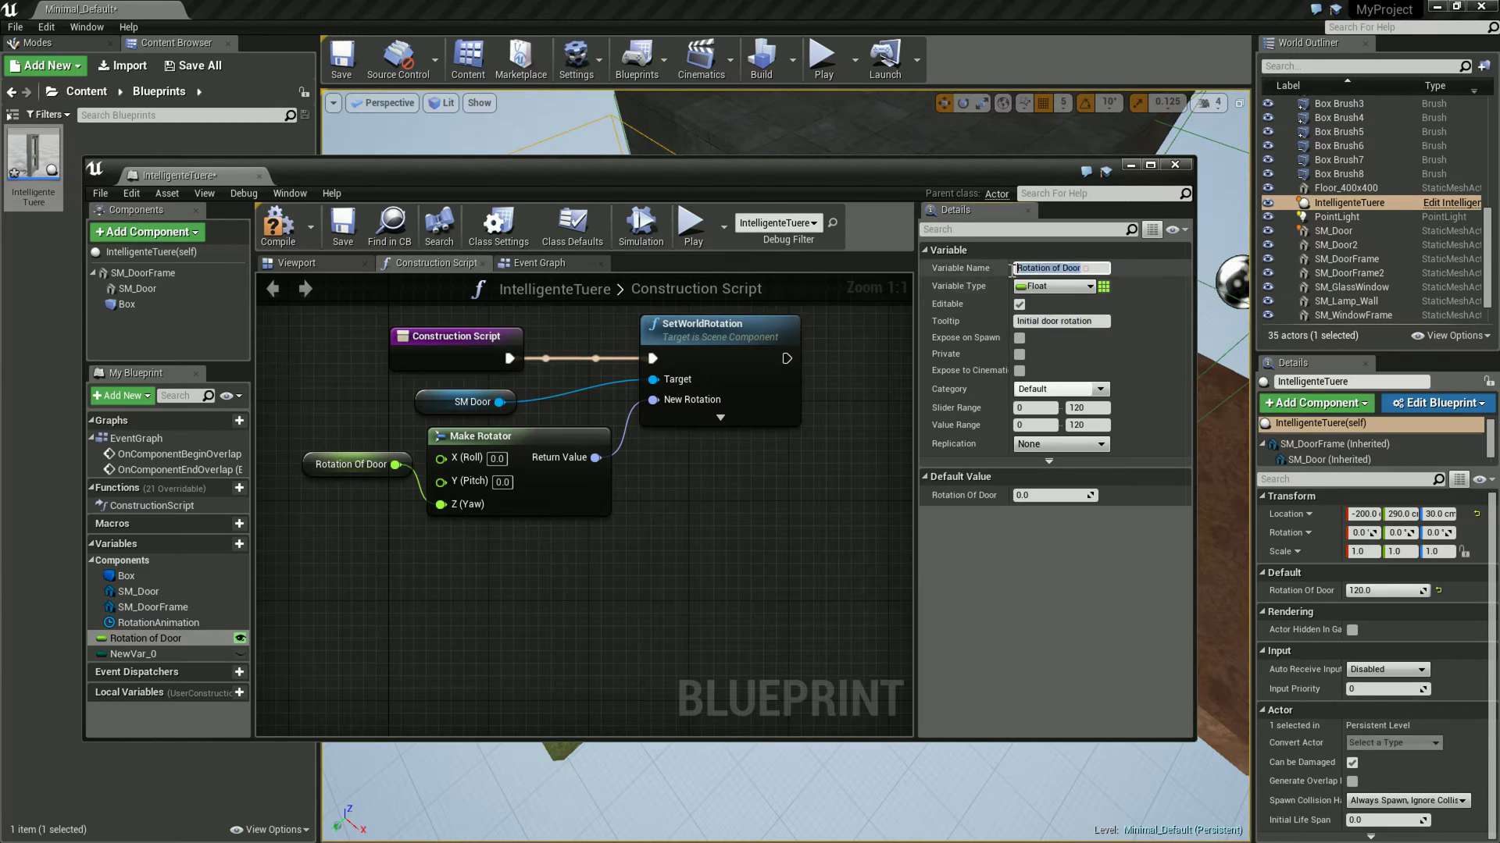
key("Return")
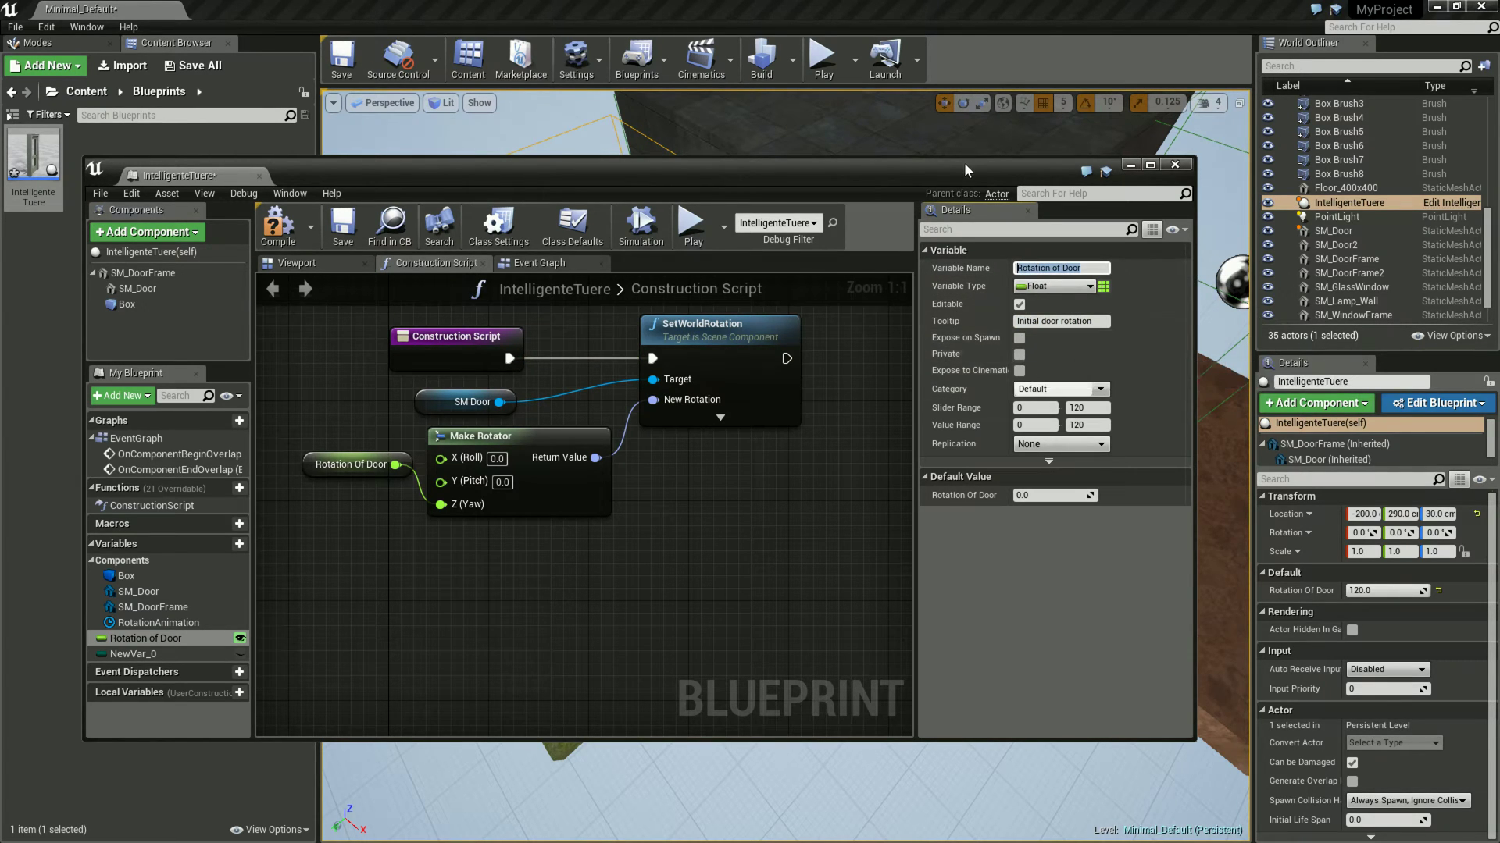
- Move the editor aside to view the door, then bring up the variable type list
left_click_drag(964, 162, 920, 526)
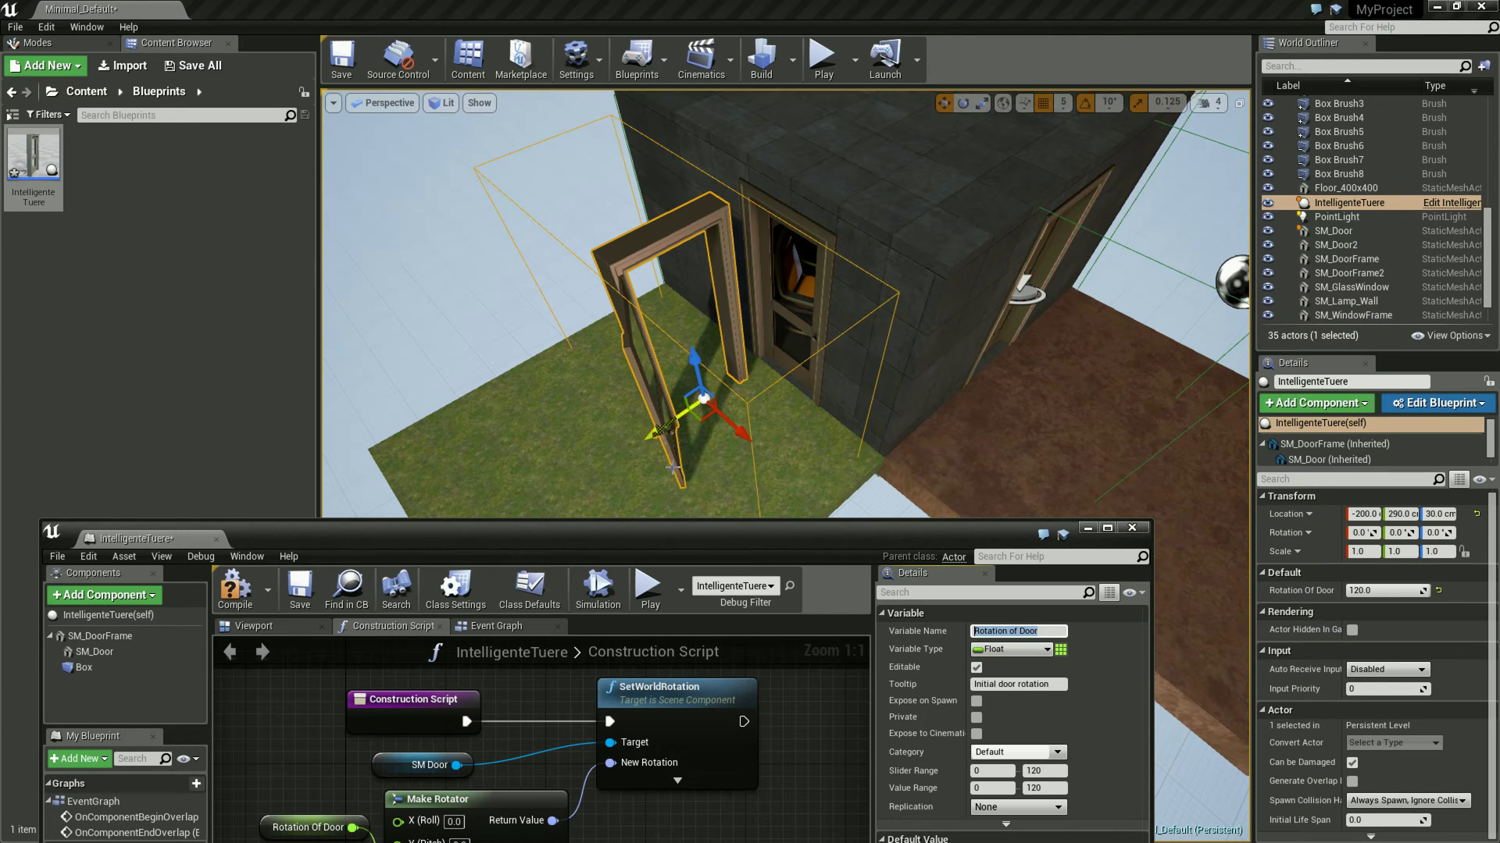
left_click_drag(678, 539, 677, 235)
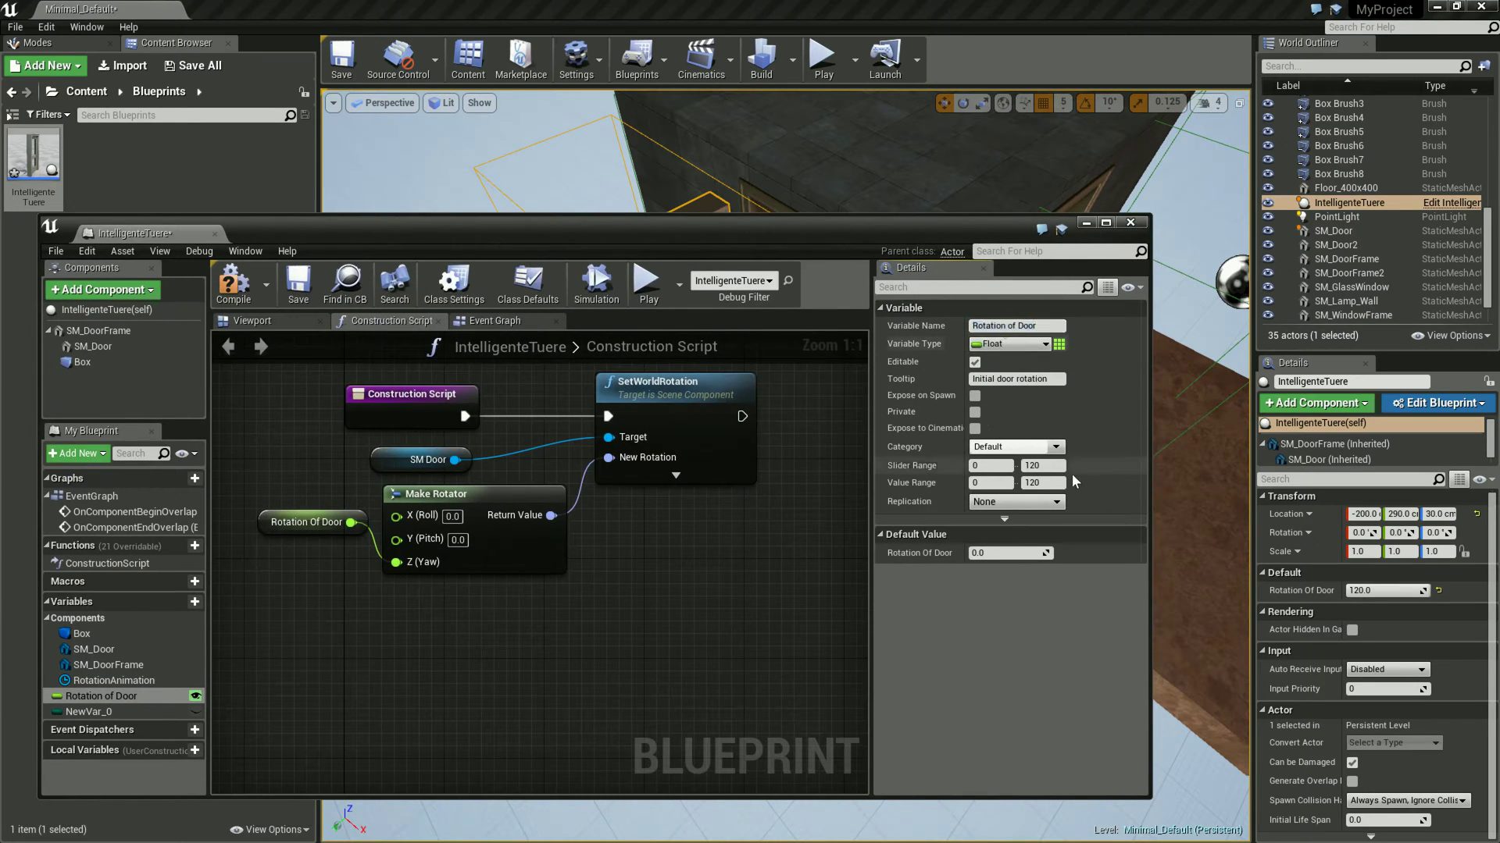
left_click(1010, 343)
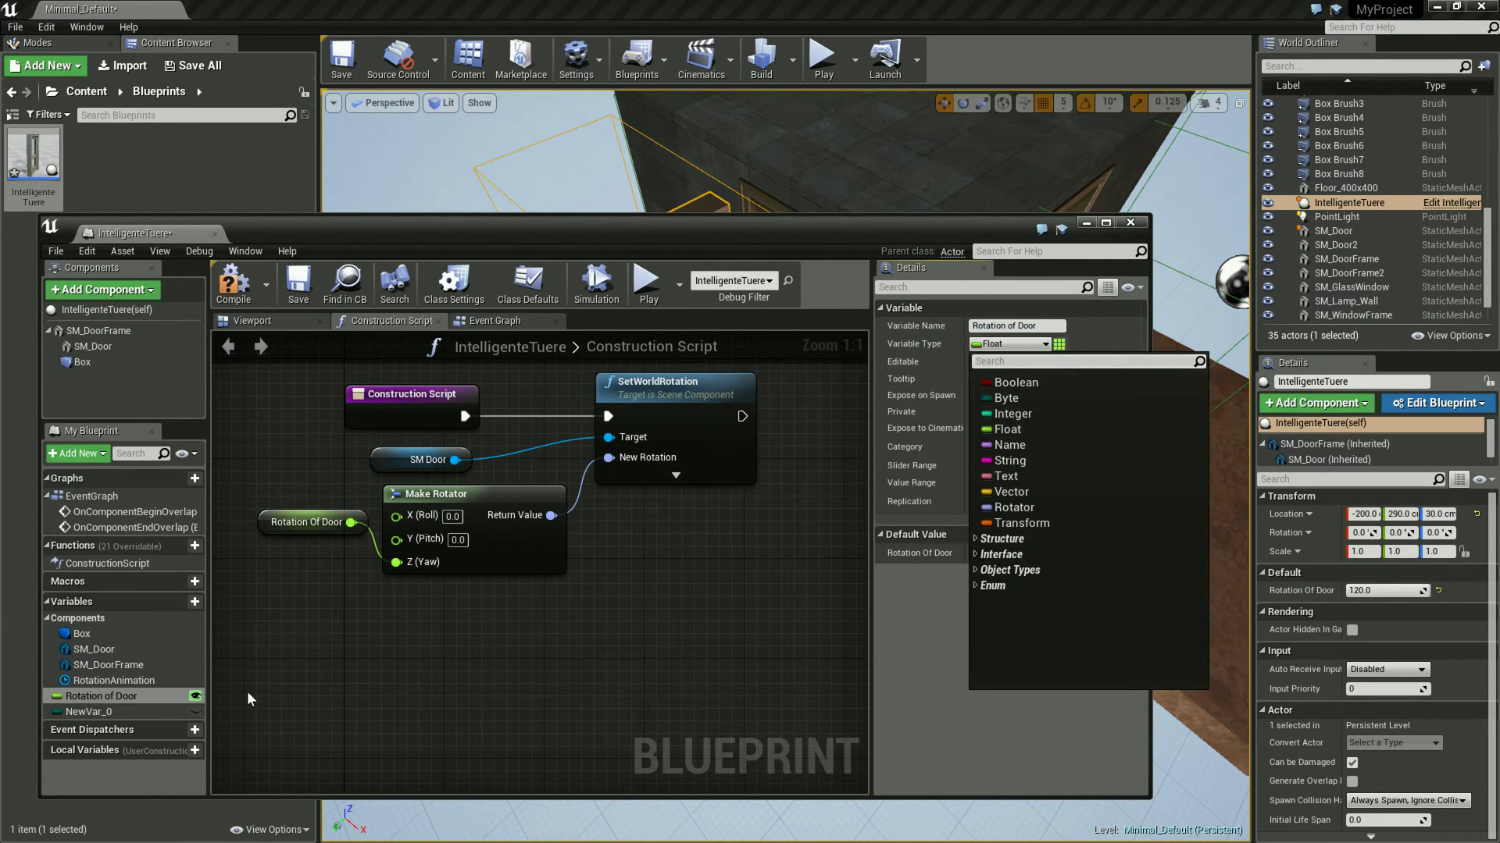
left_click(75, 712)
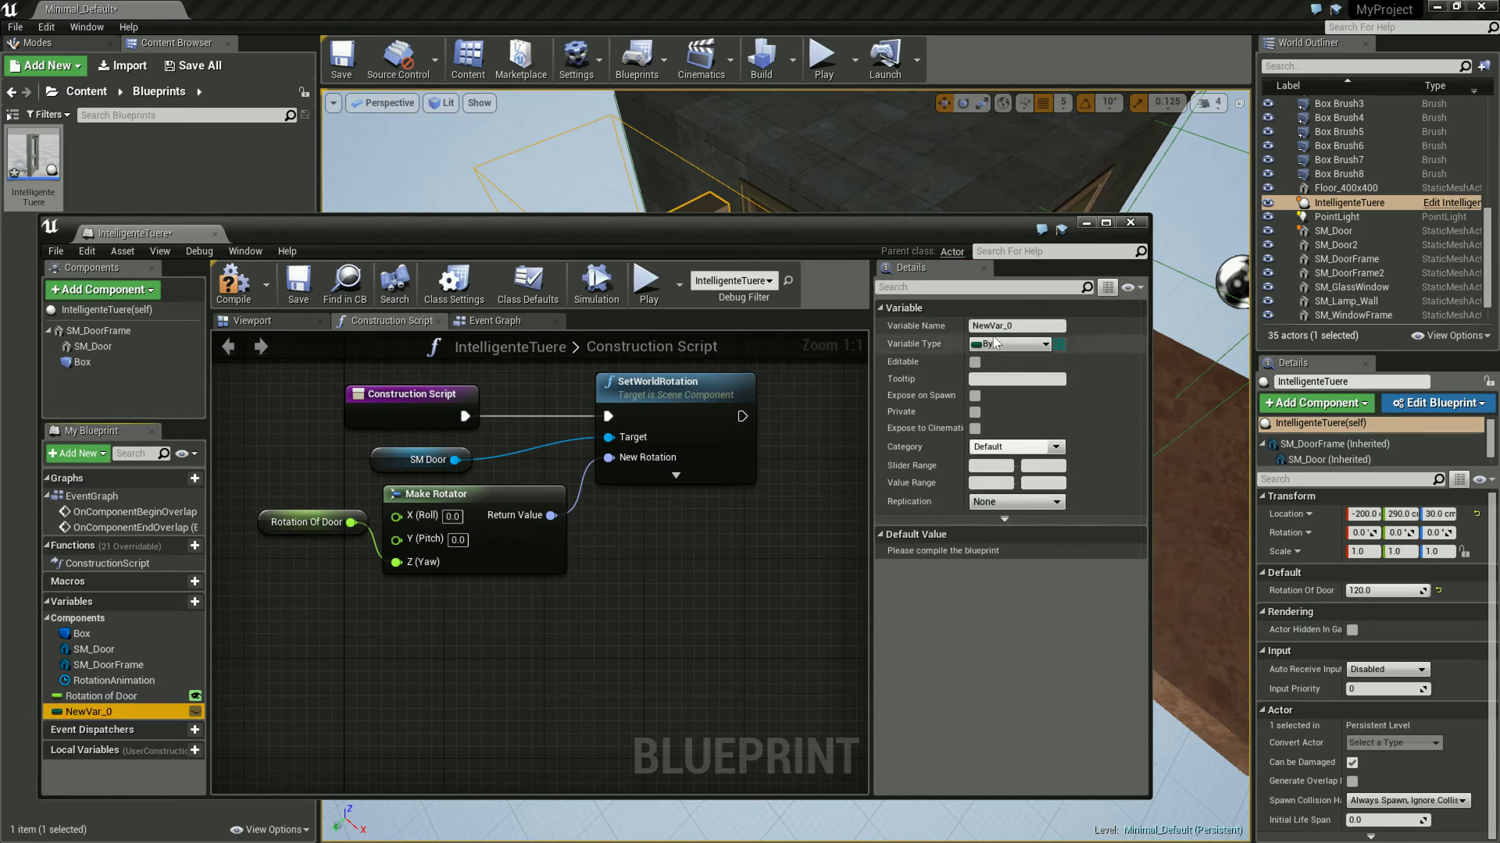
- Change NewVar_0's type to Vector and drag it into the construction script graph
left_click(1007, 344)
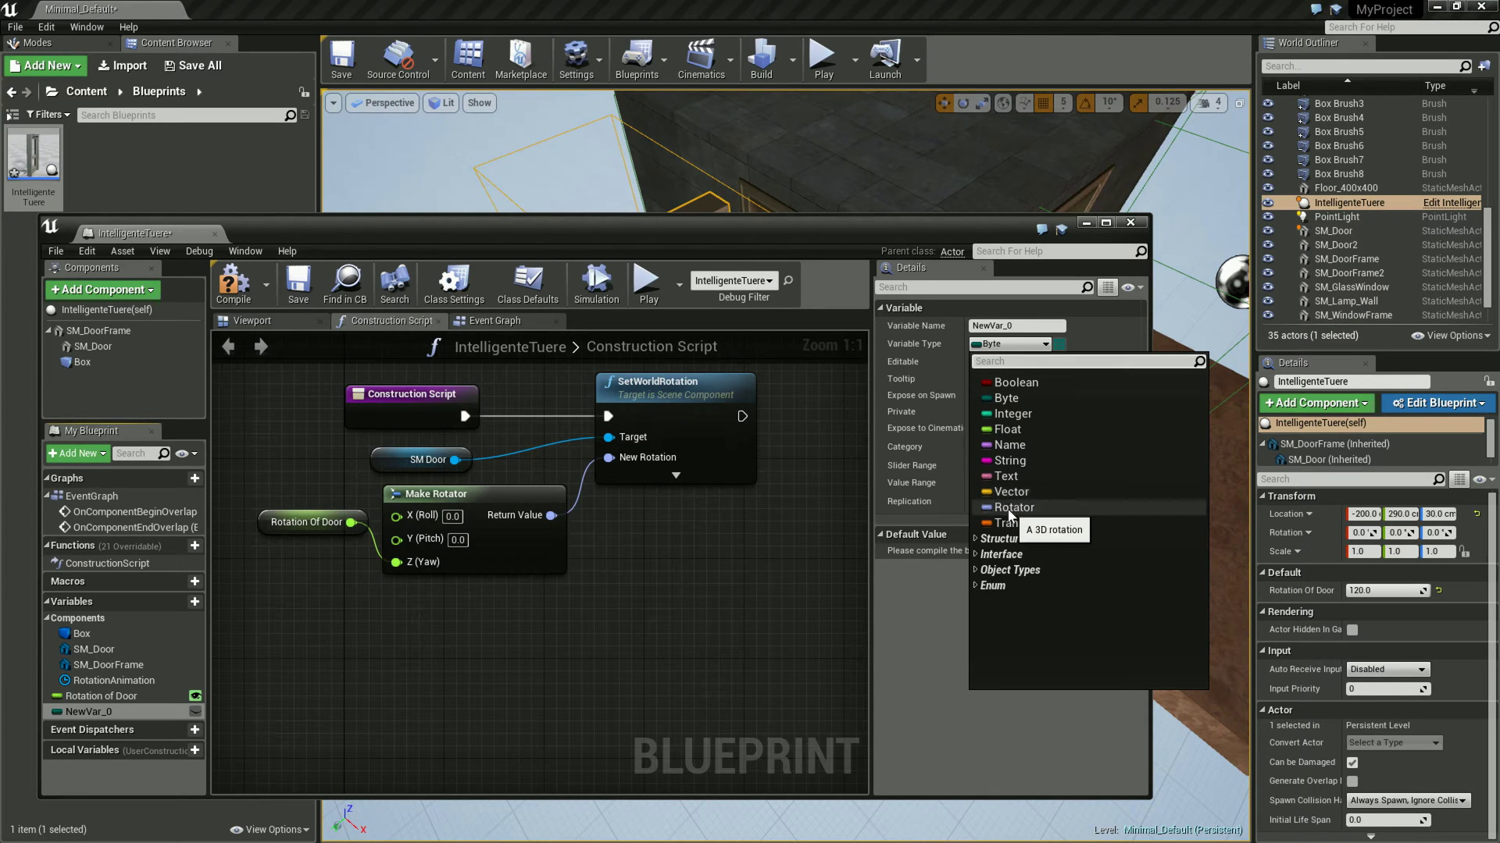
left_click(1009, 491)
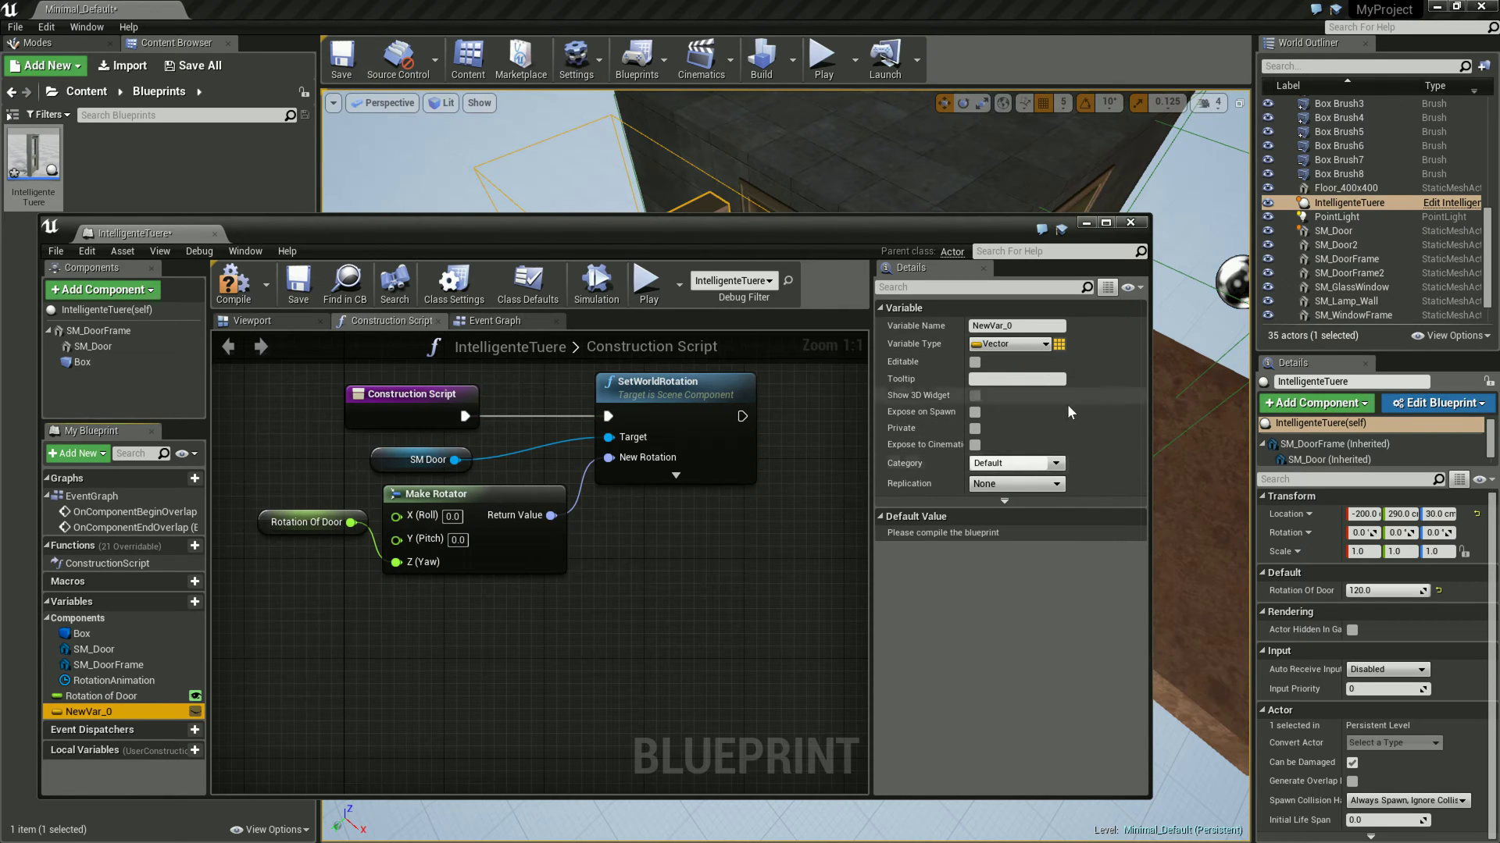
left_click(1015, 343)
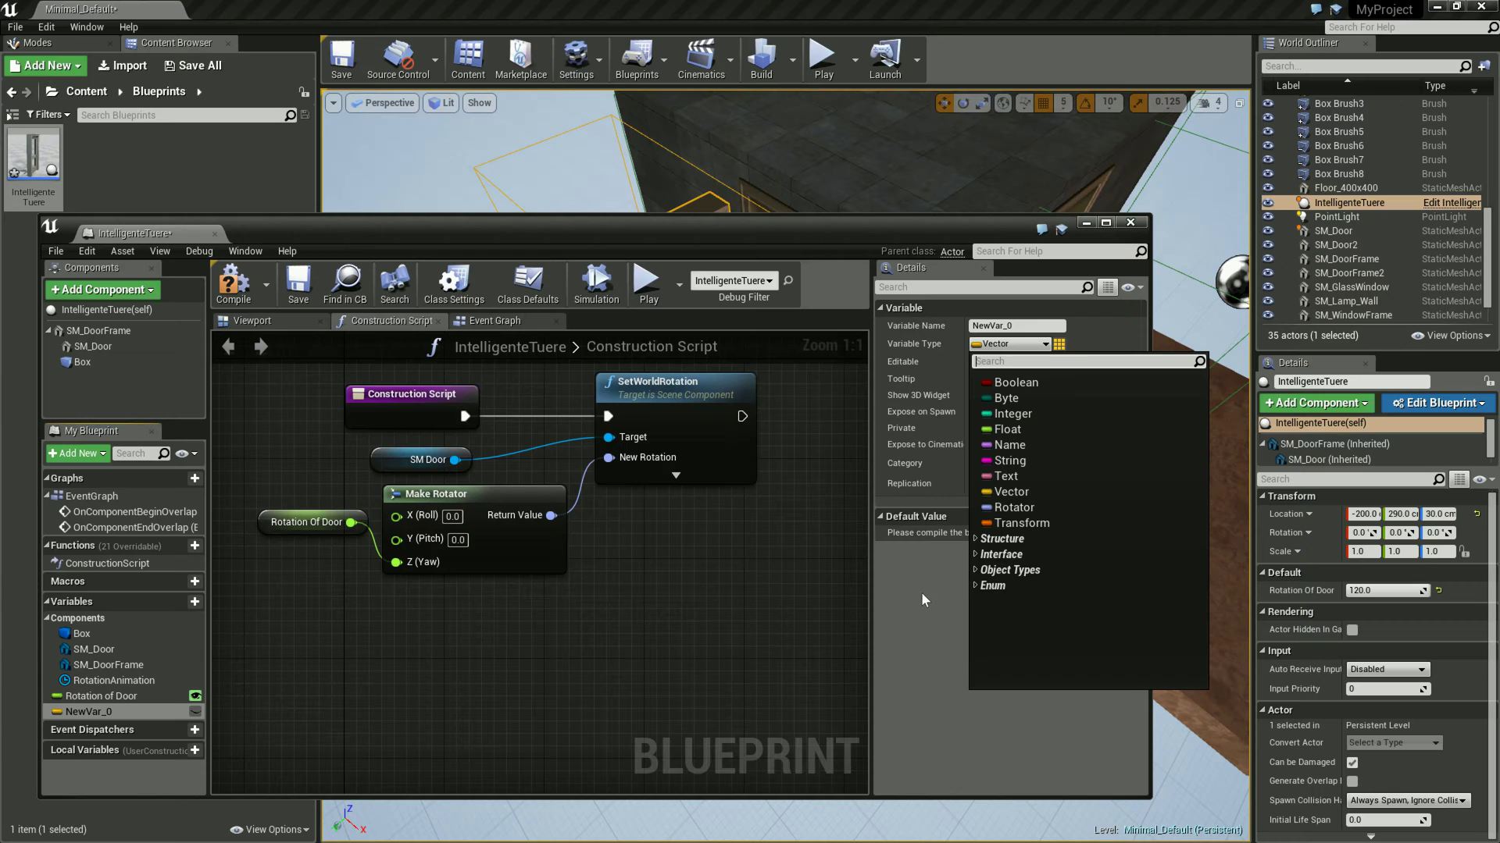
left_click(909, 622)
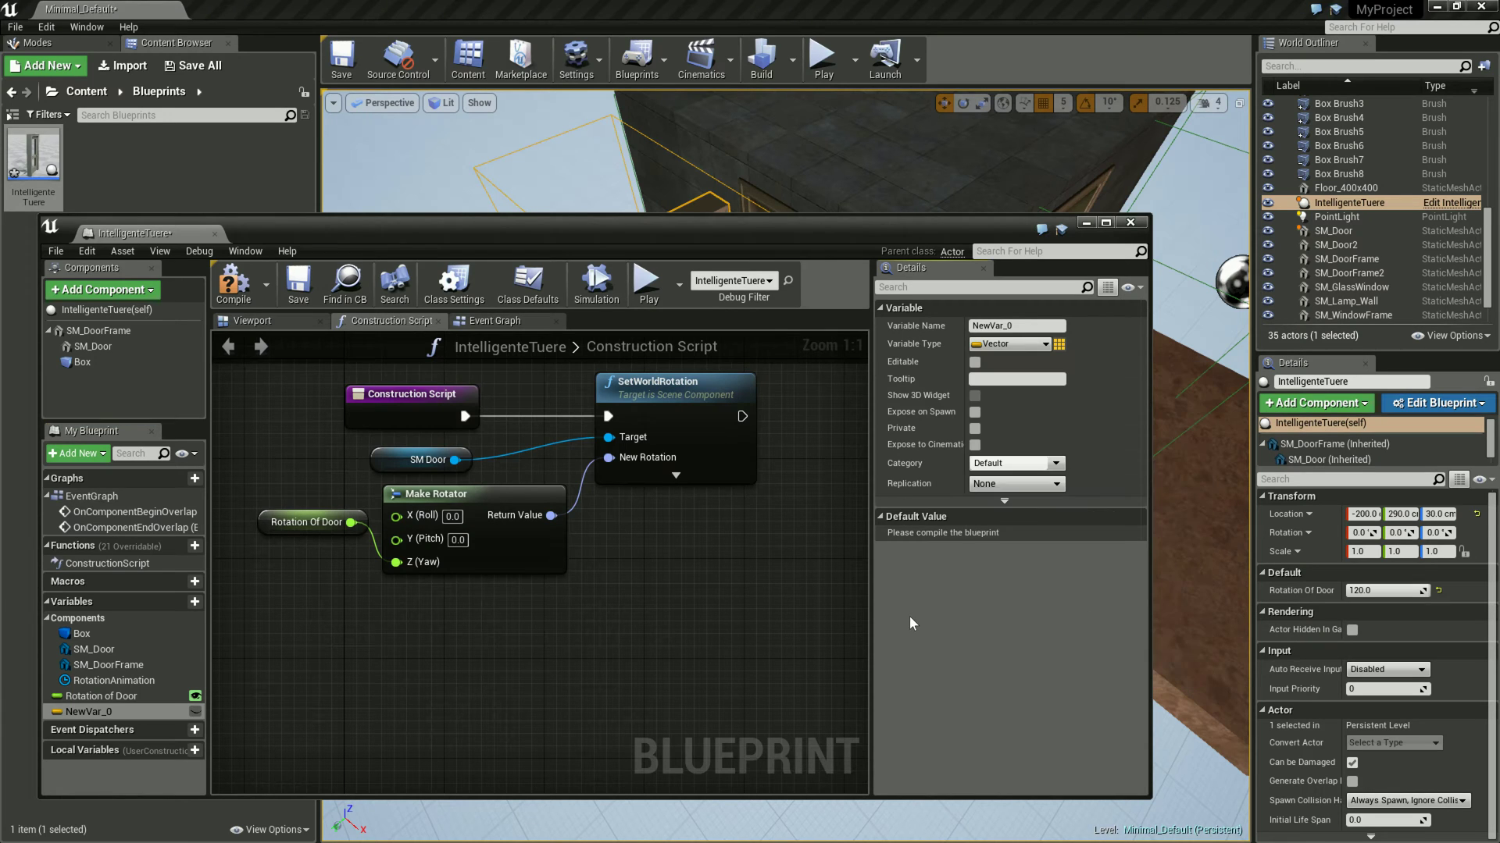
mouse_move(88, 712)
left_mouse_down()
mouse_move(415, 636)
mouse_move(338, 623)
mouse_move(476, 621)
left_mouse_up()
- Place a New Var 0 getter node and position it in the graph
left_click(436, 656)
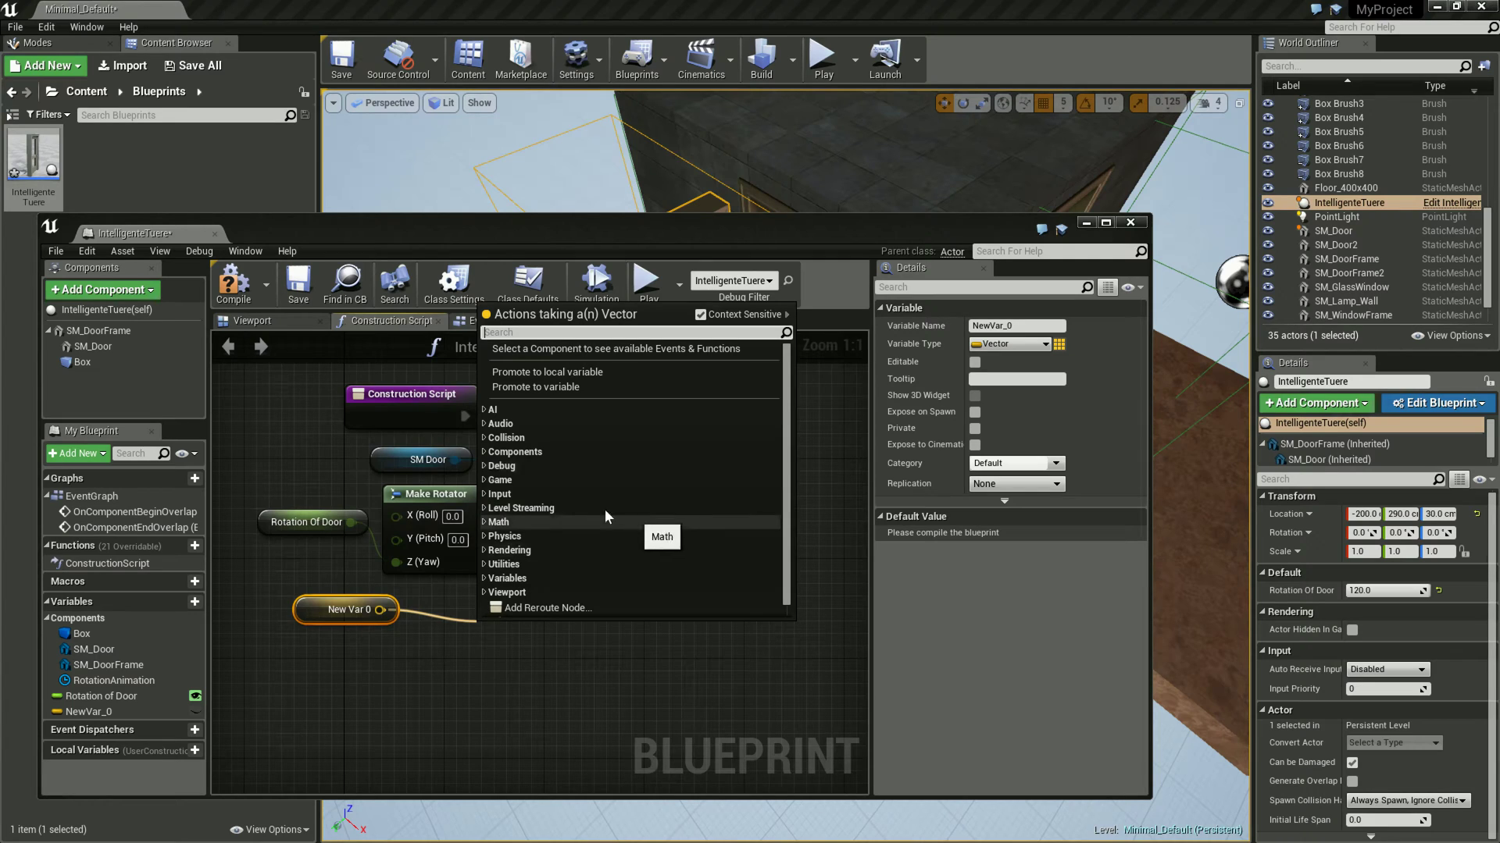
left_click_drag(321, 603, 296, 640)
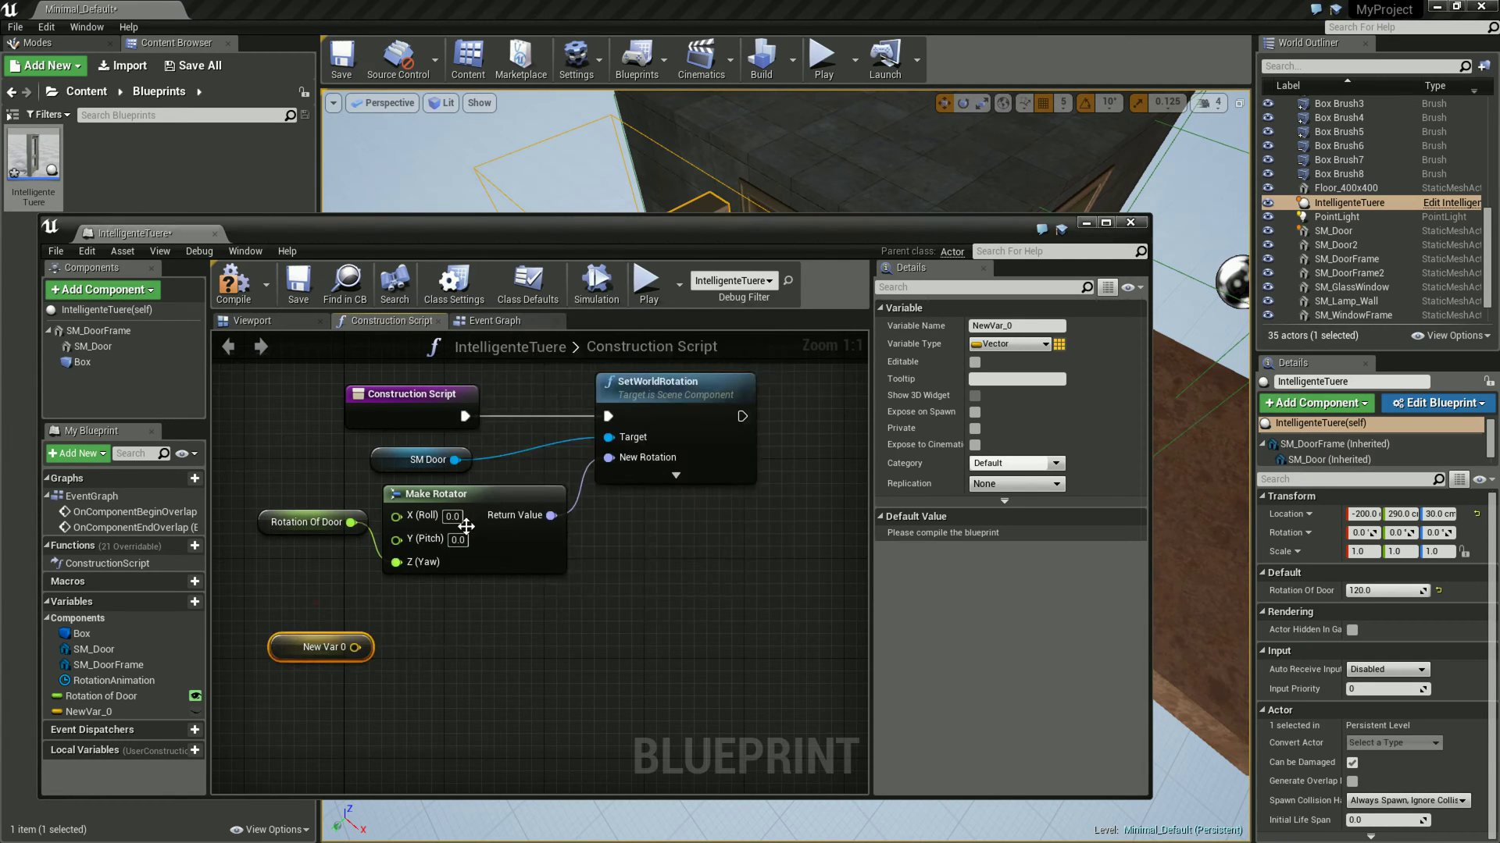
left_click(1011, 345)
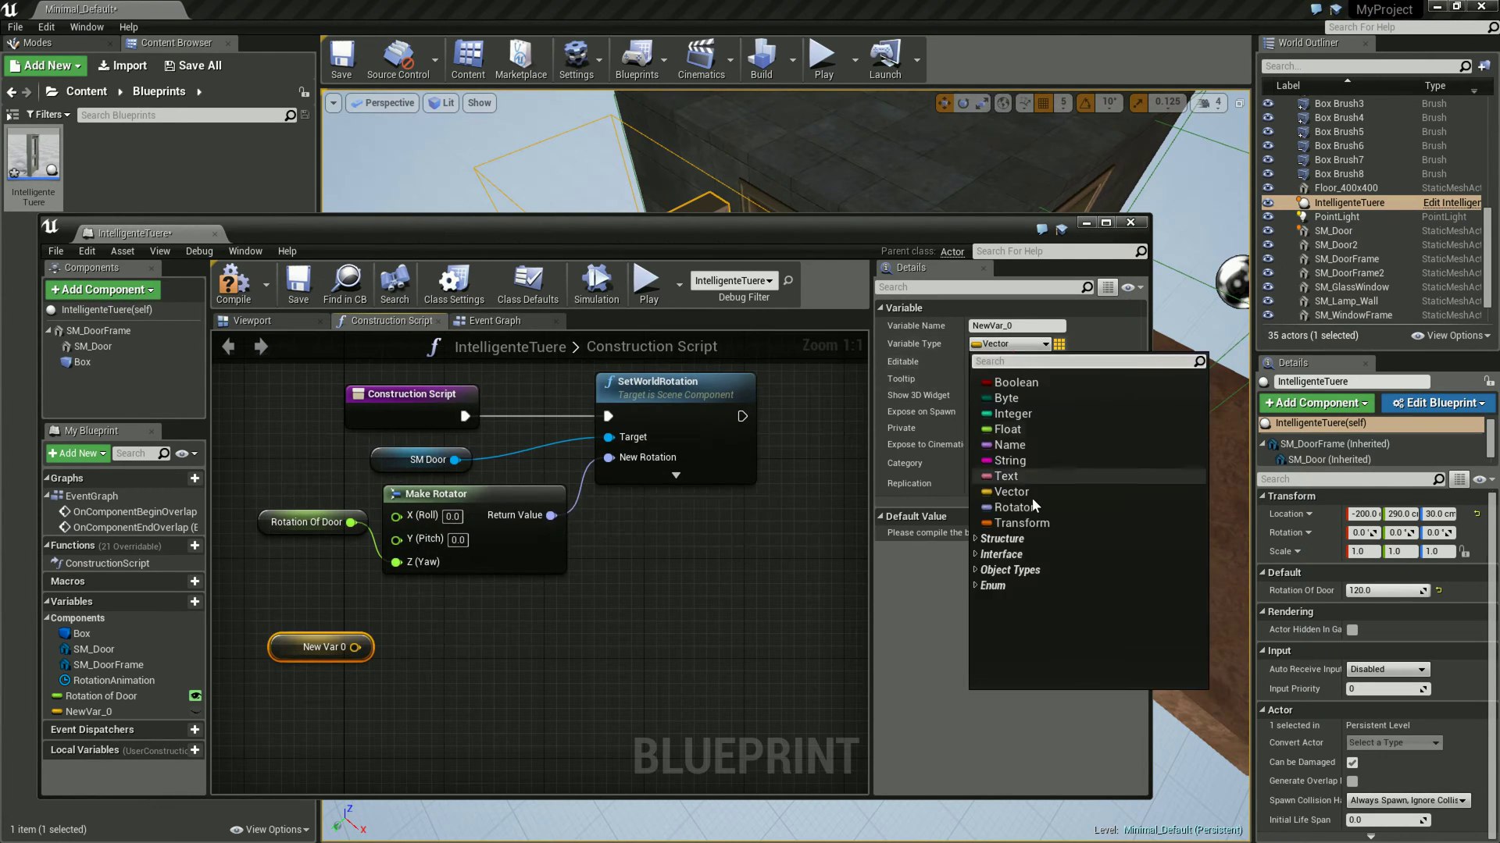
left_click(482, 495)
left_click_drag(353, 648, 344, 625)
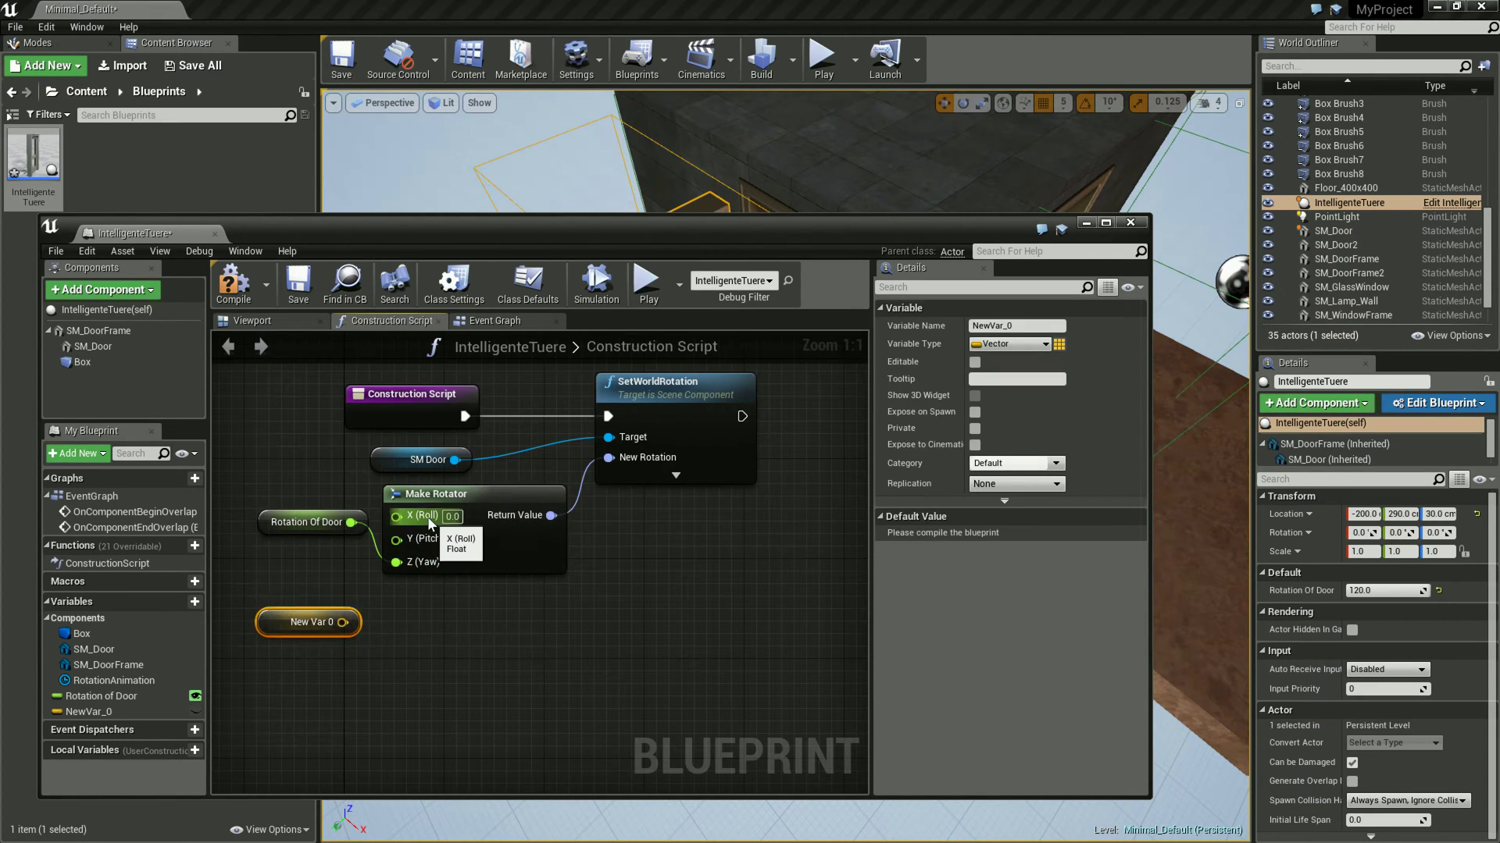
- Add a Break Vector node fed from New Var 0's output pin
left_click_drag(342, 623, 429, 608)
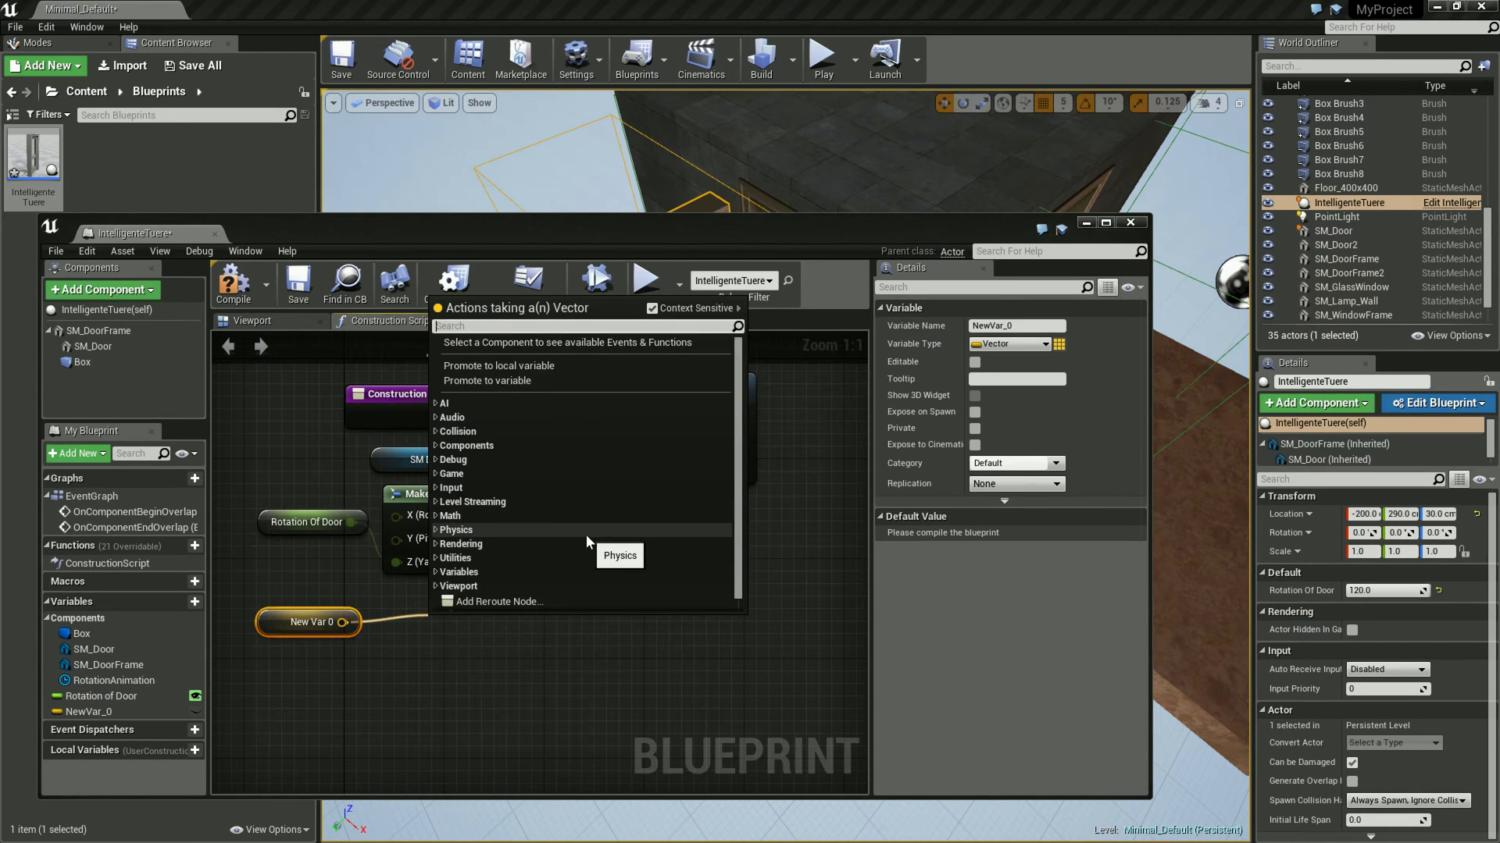
type("brea")
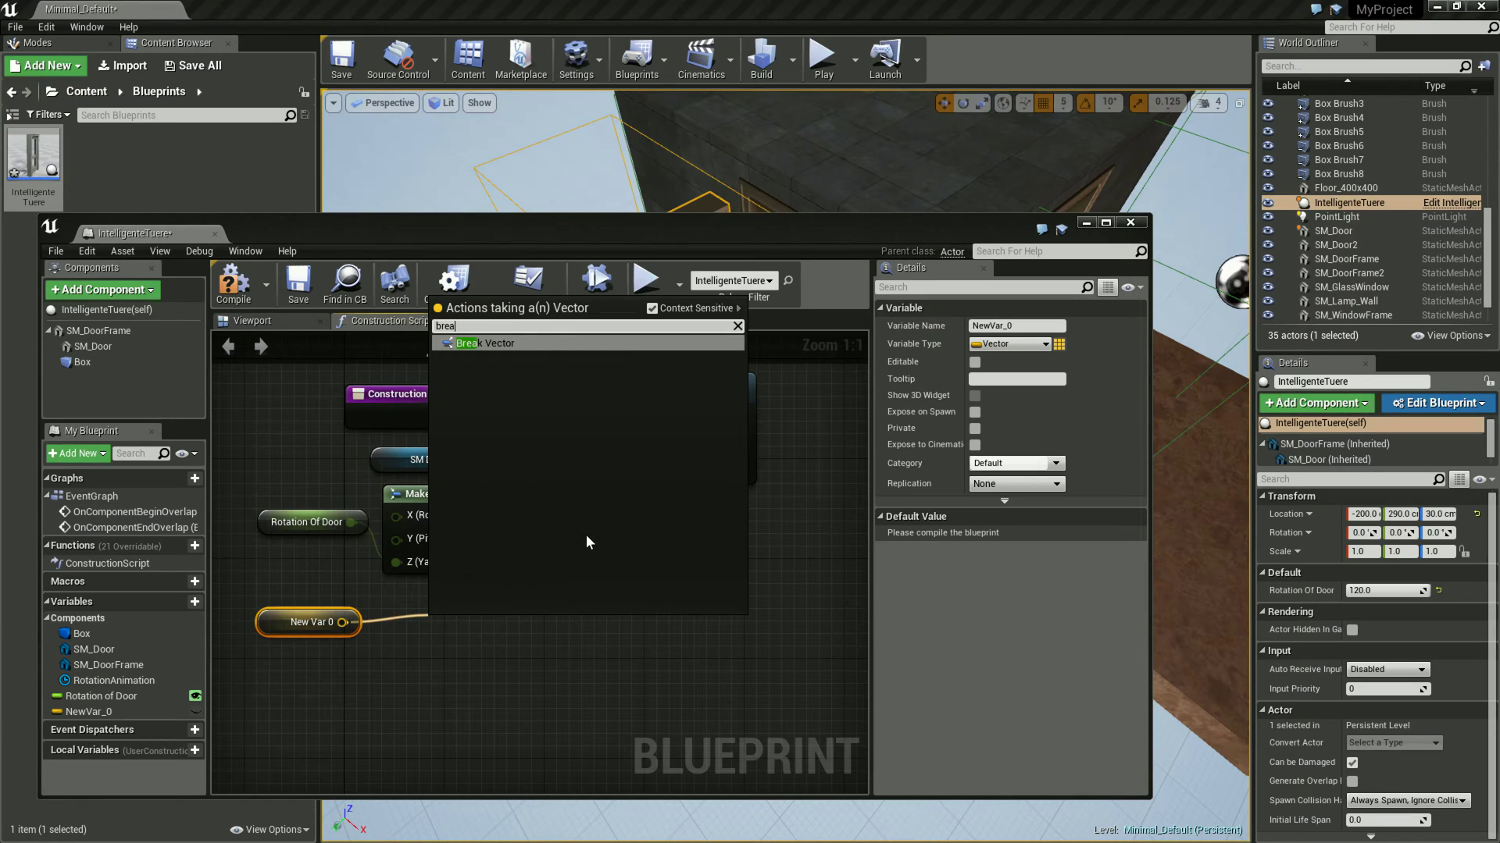
left_click(499, 344)
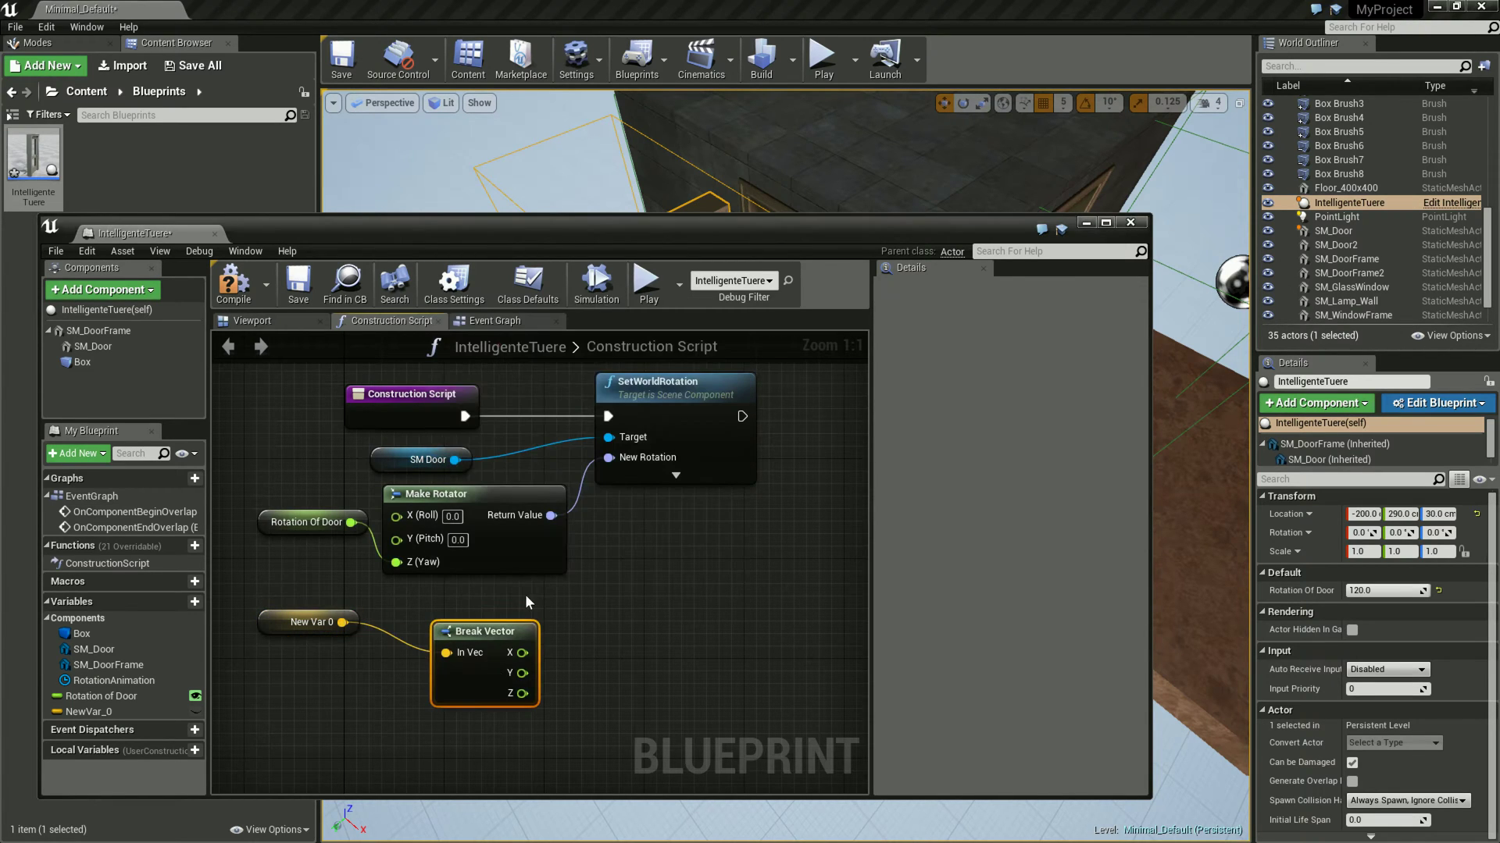
- Arrange the Break Vector node beside New Var 0 below Make Rotator
left_click_drag(511, 624, 473, 599)
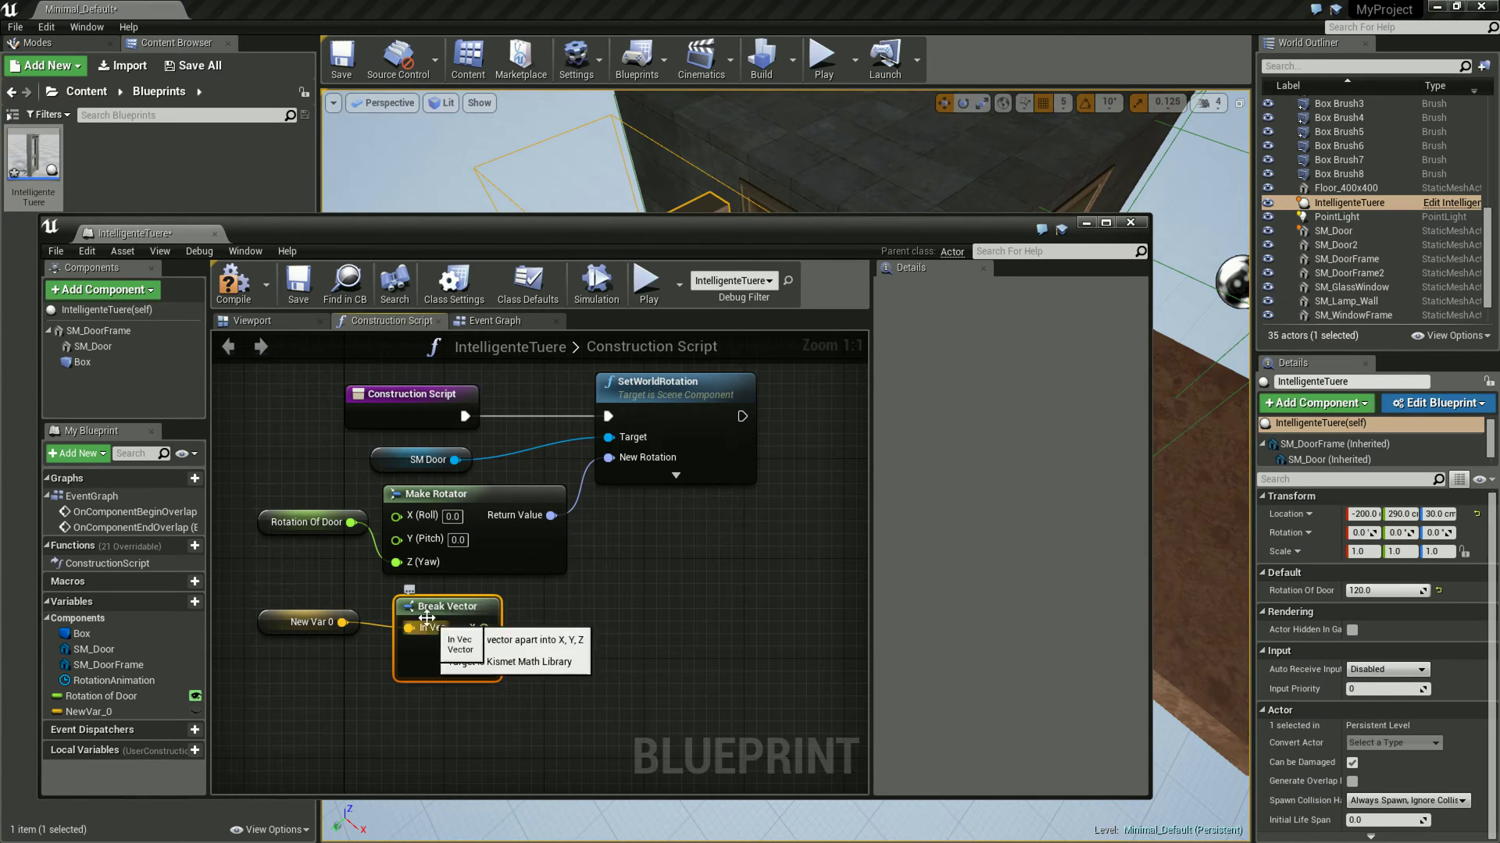
mouse_move(468, 607)
left_mouse_down()
mouse_move(309, 611)
mouse_move(555, 626)
left_mouse_up()
left_click_drag(393, 606, 282, 606)
left_click_drag(589, 604, 477, 592)
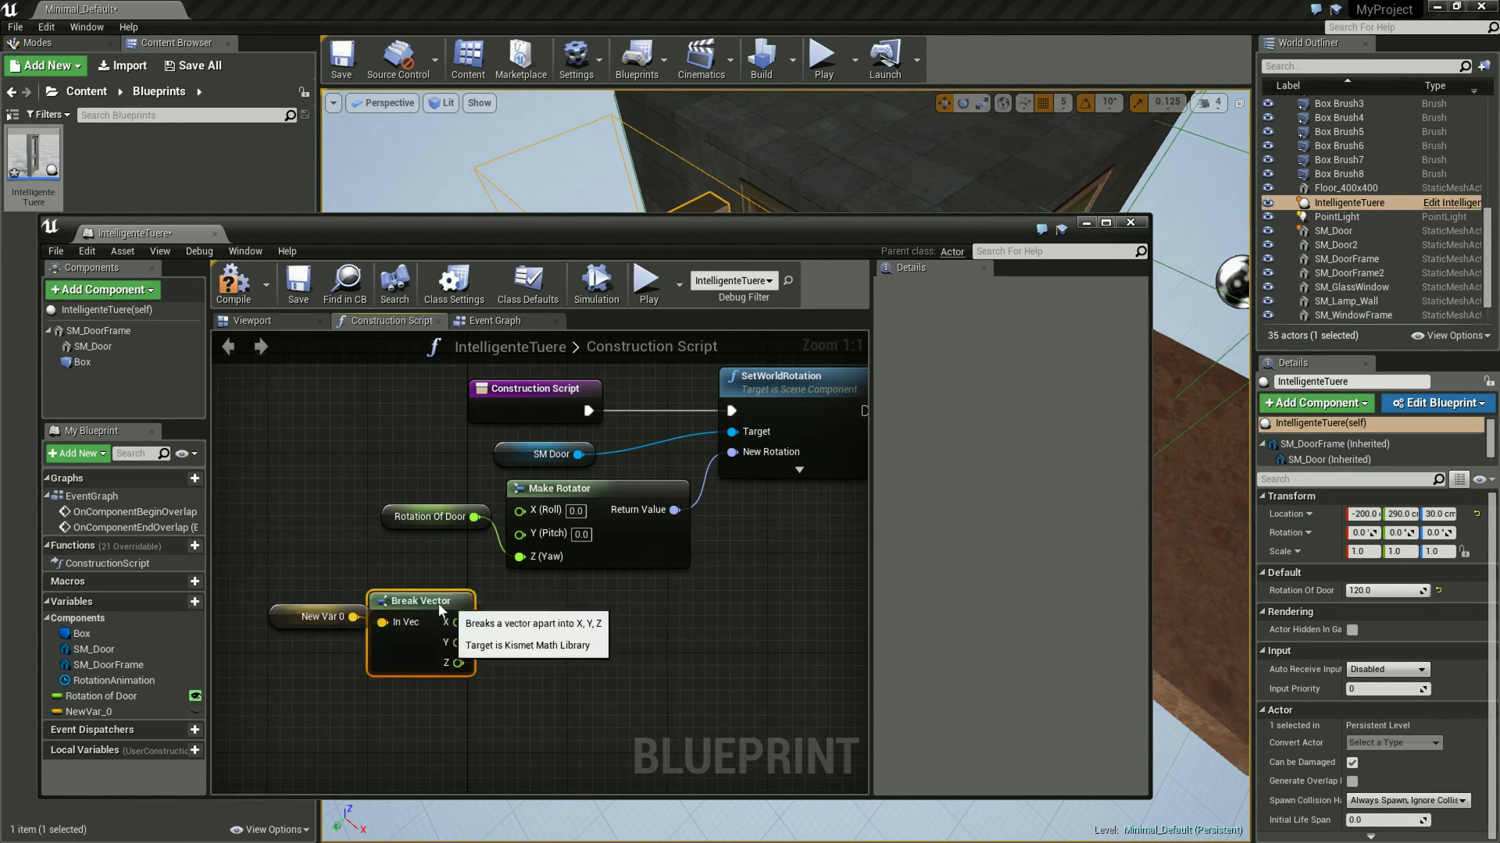
- Wire Break Vector's X and Y into Make Rotator's Roll and Pitch, then remove those links
left_click_drag(471, 610, 520, 510)
left_click_drag(471, 630, 519, 530)
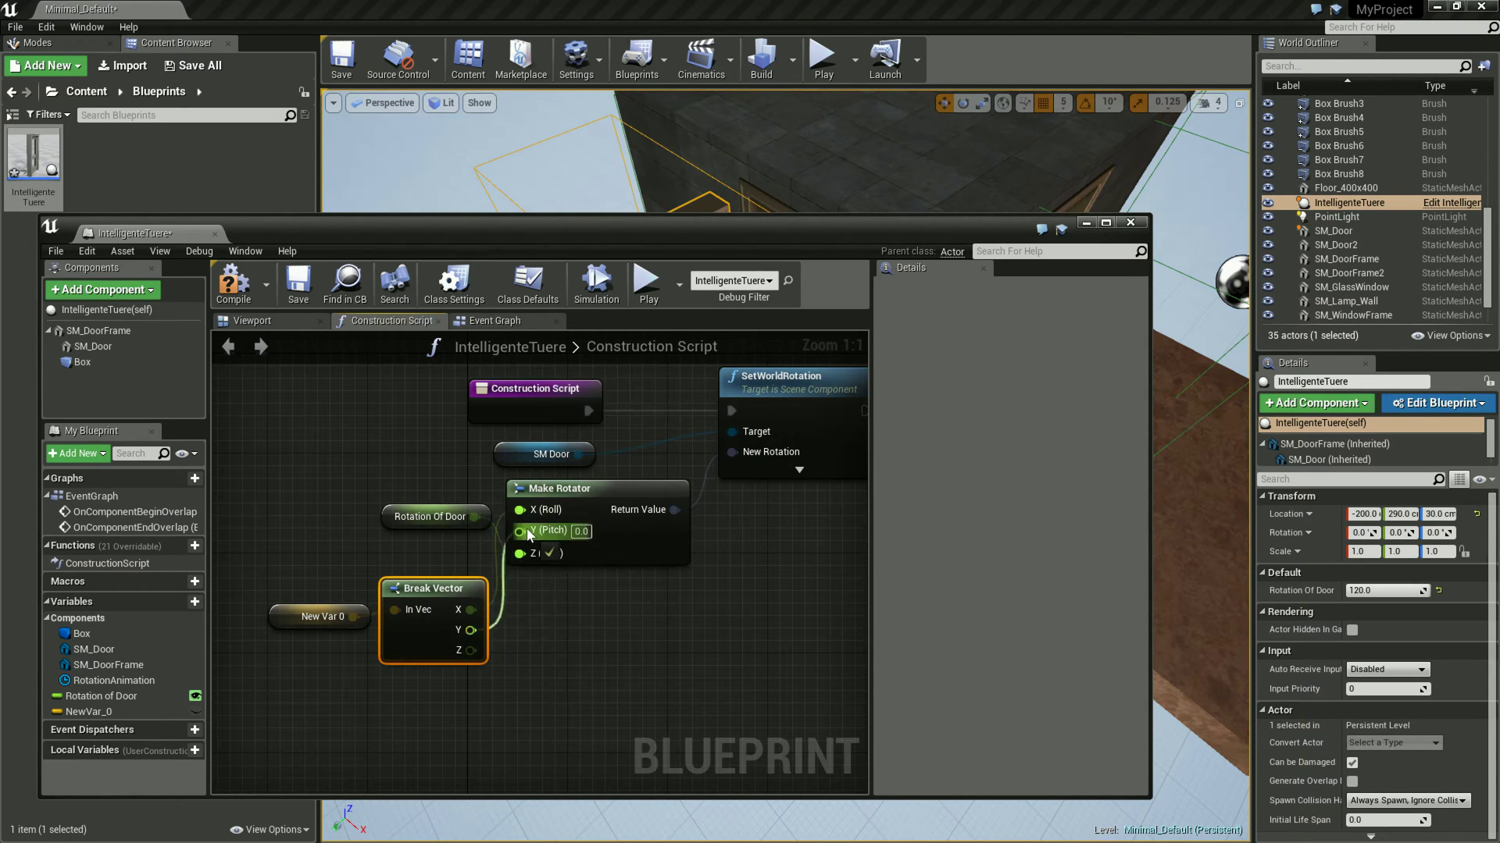
left_click(471, 610, "alt")
left_click(471, 631, "alt")
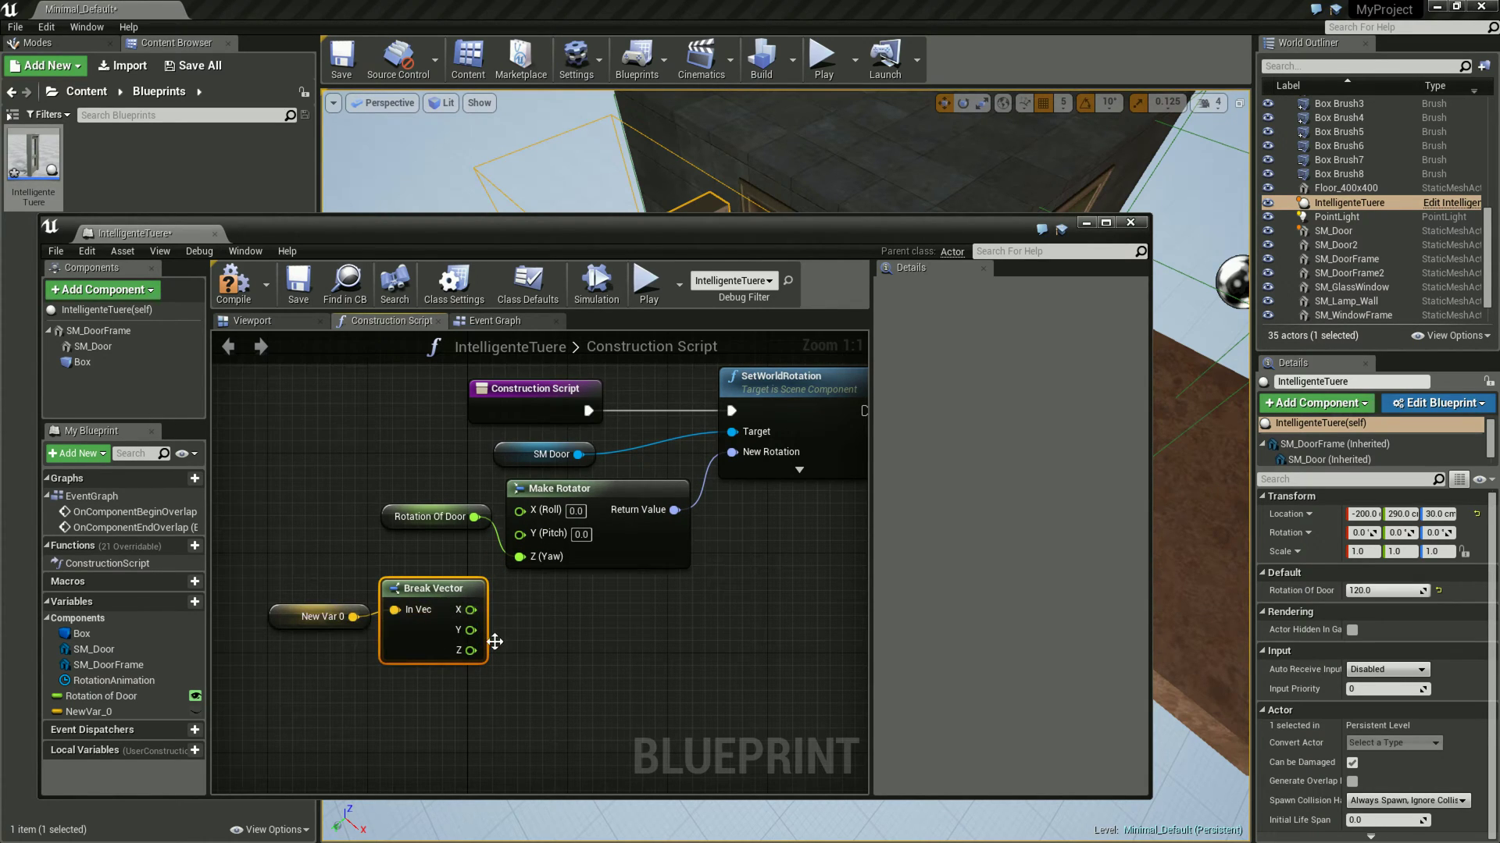
left_click_drag(442, 656, 310, 662)
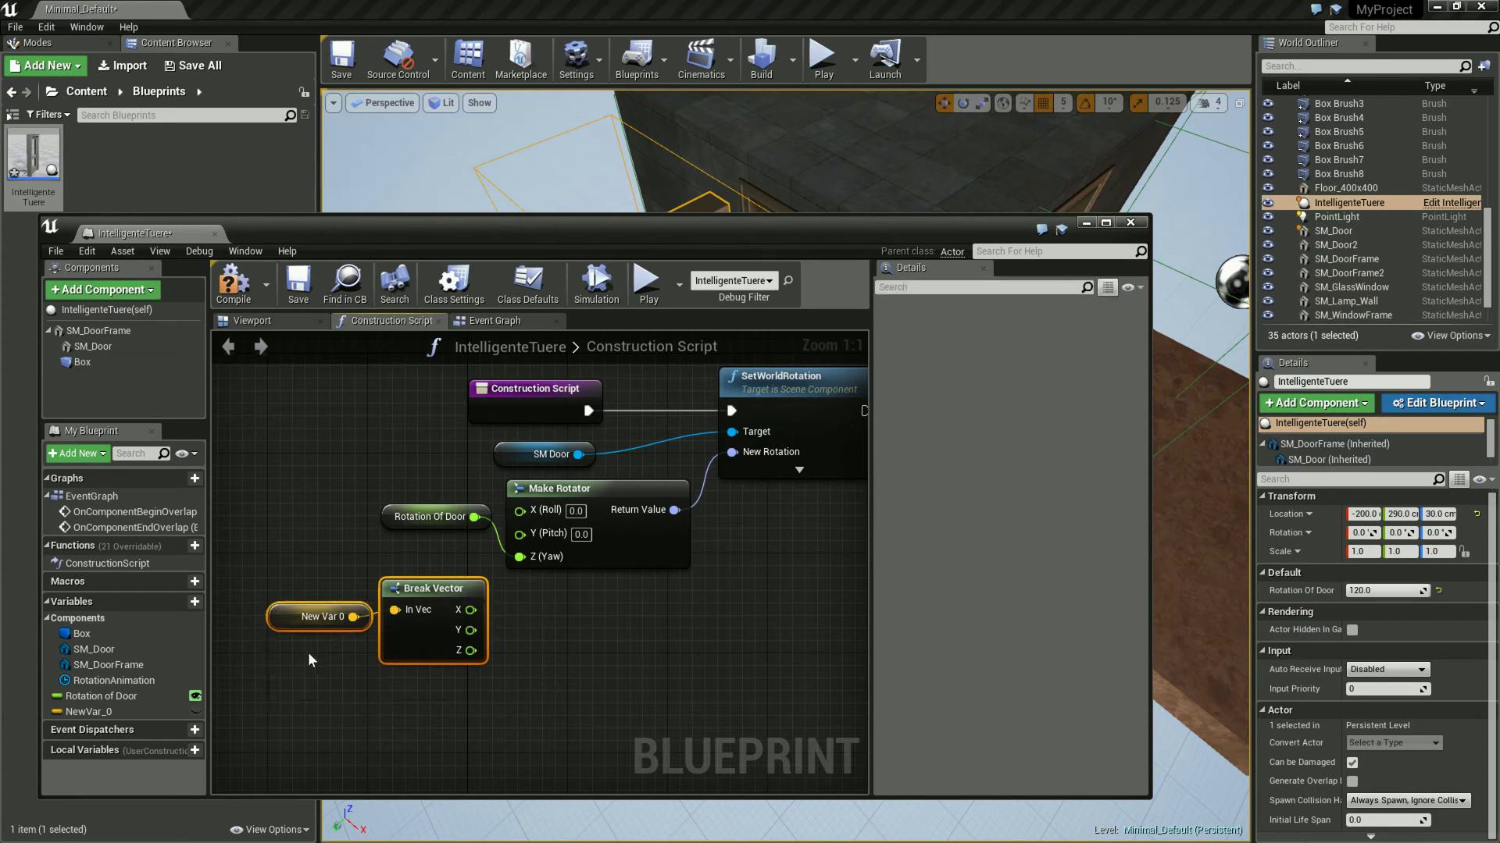
left_click(589, 673)
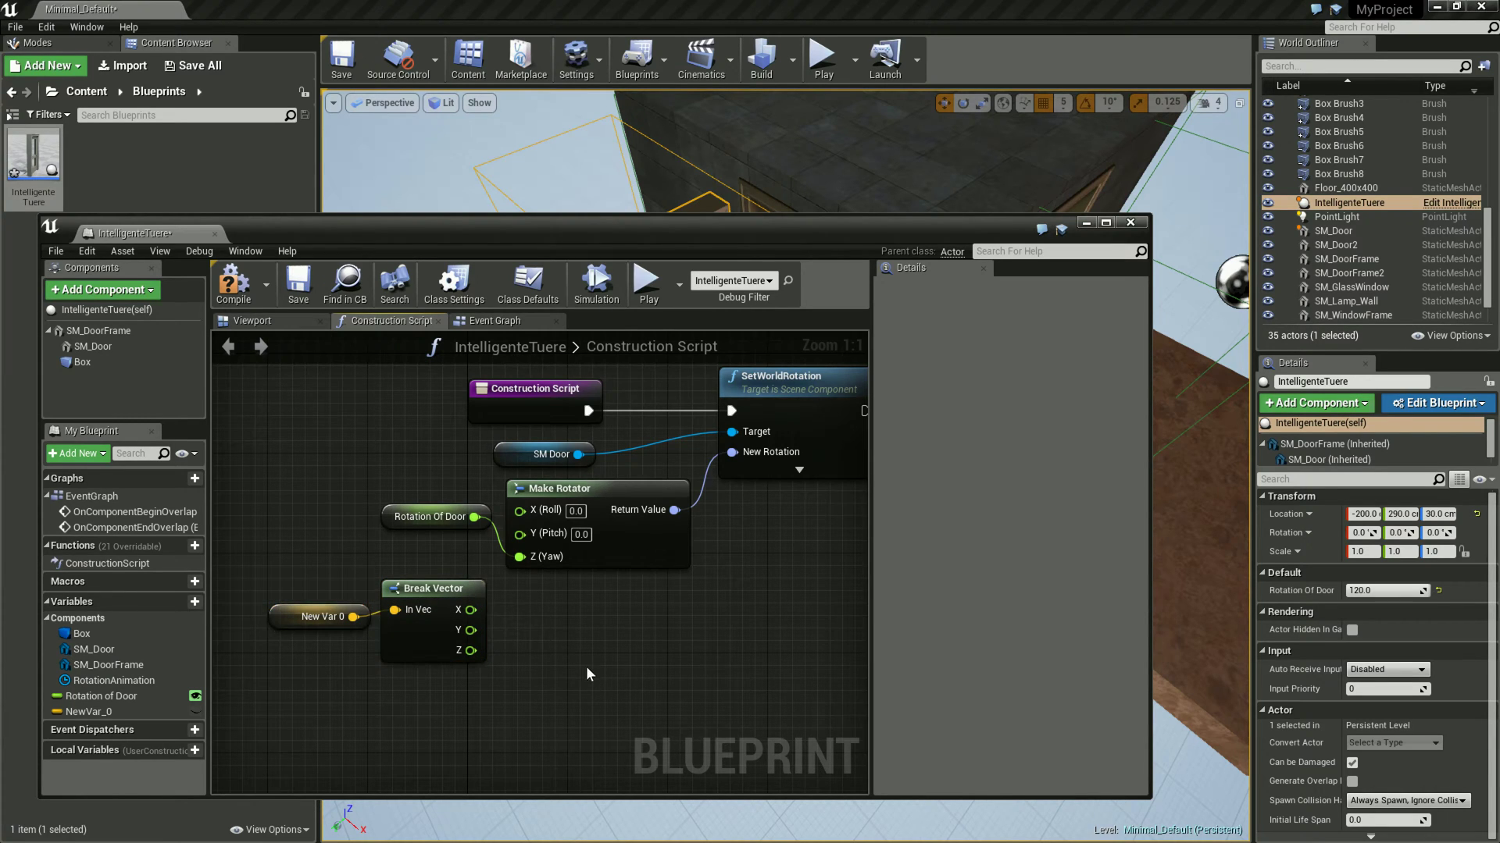
right_click(599, 615)
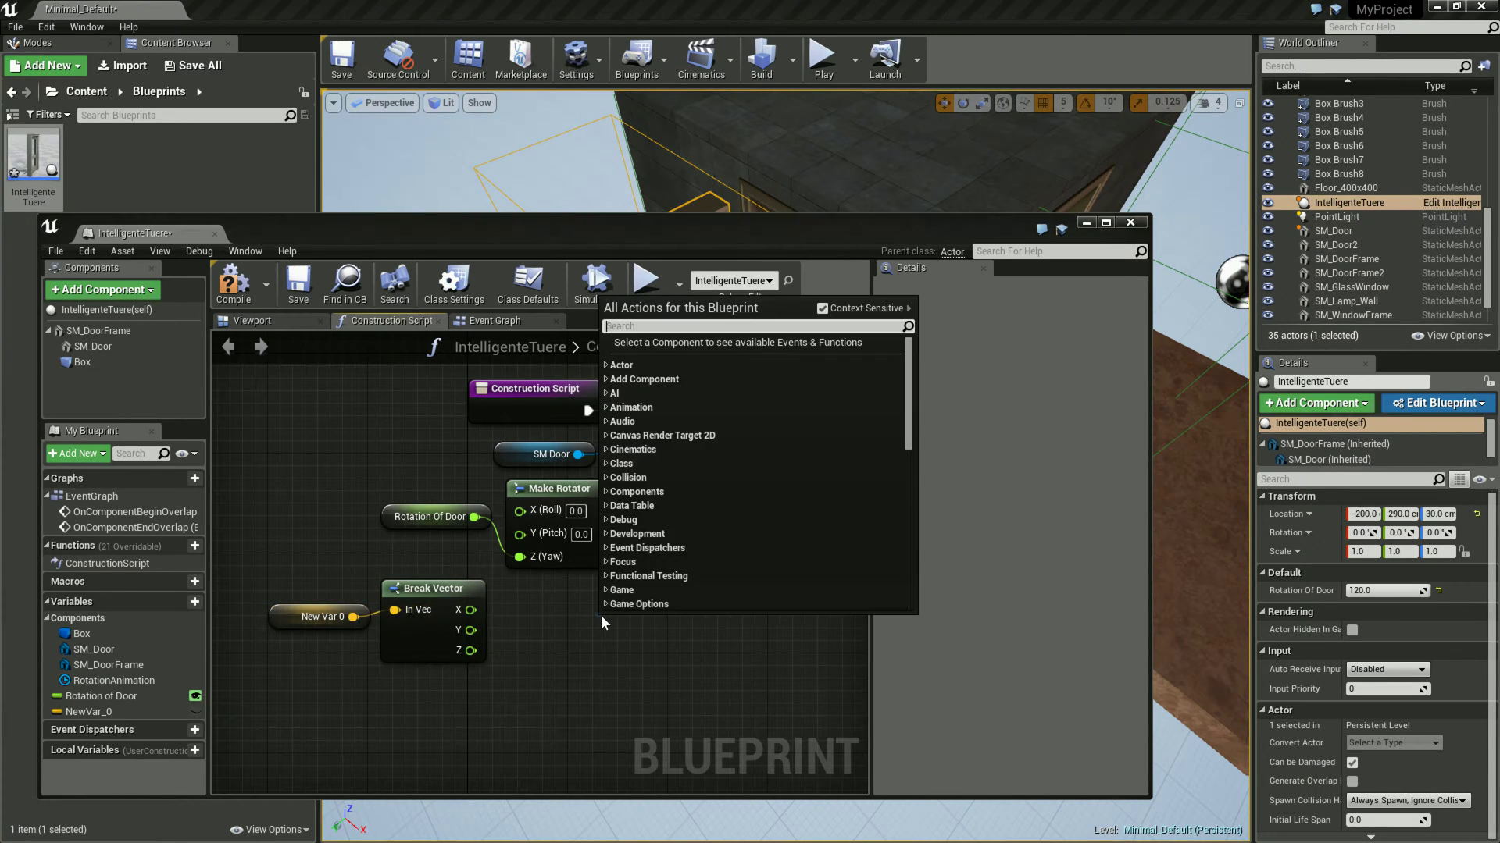
- Add a Make Vector node, reposition it and Make Rotator, then delete Make Vector
type("Mak")
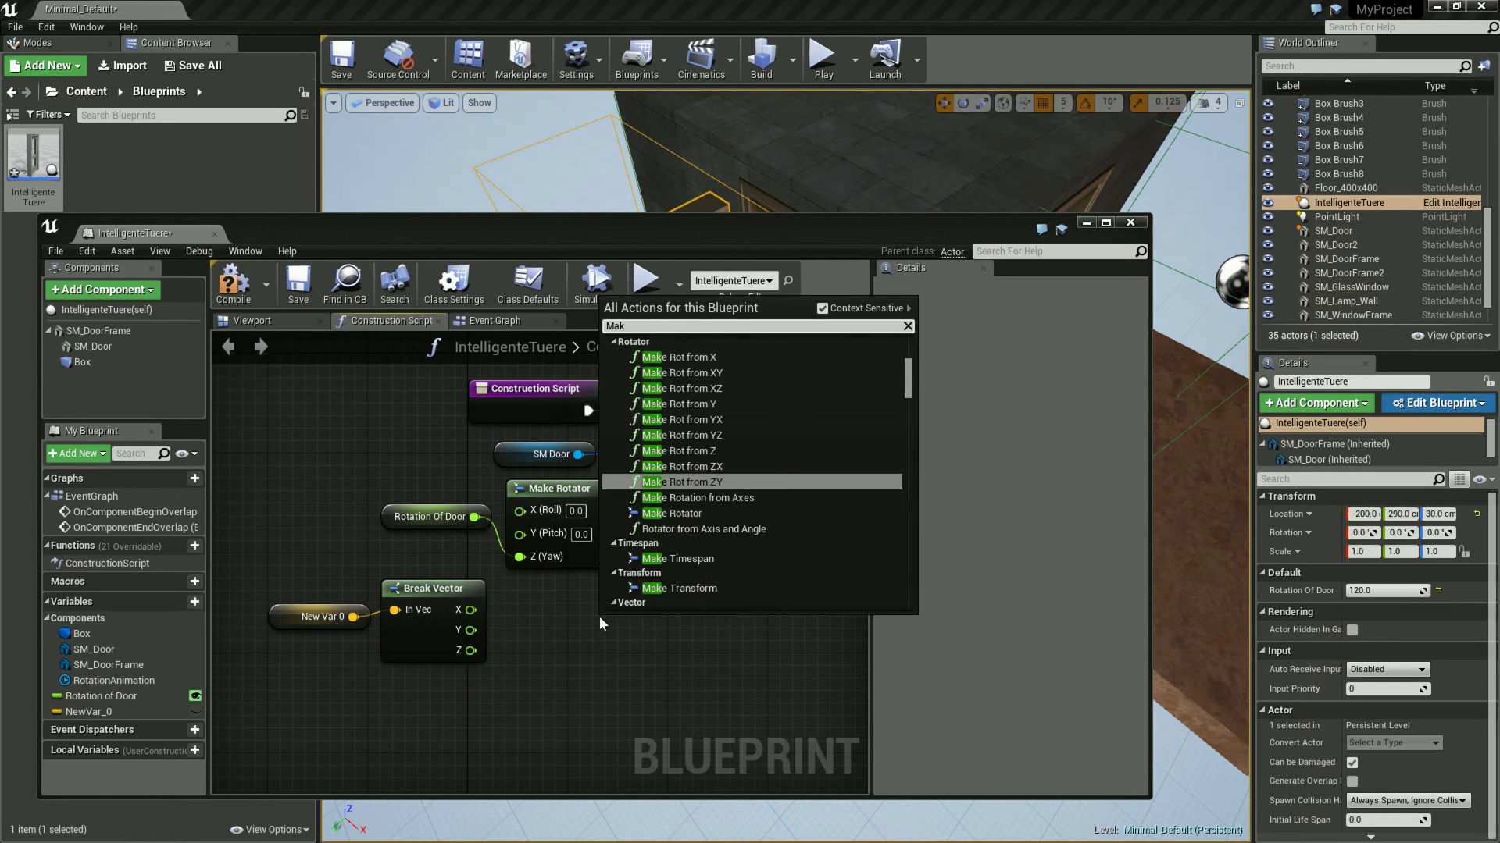
type("e")
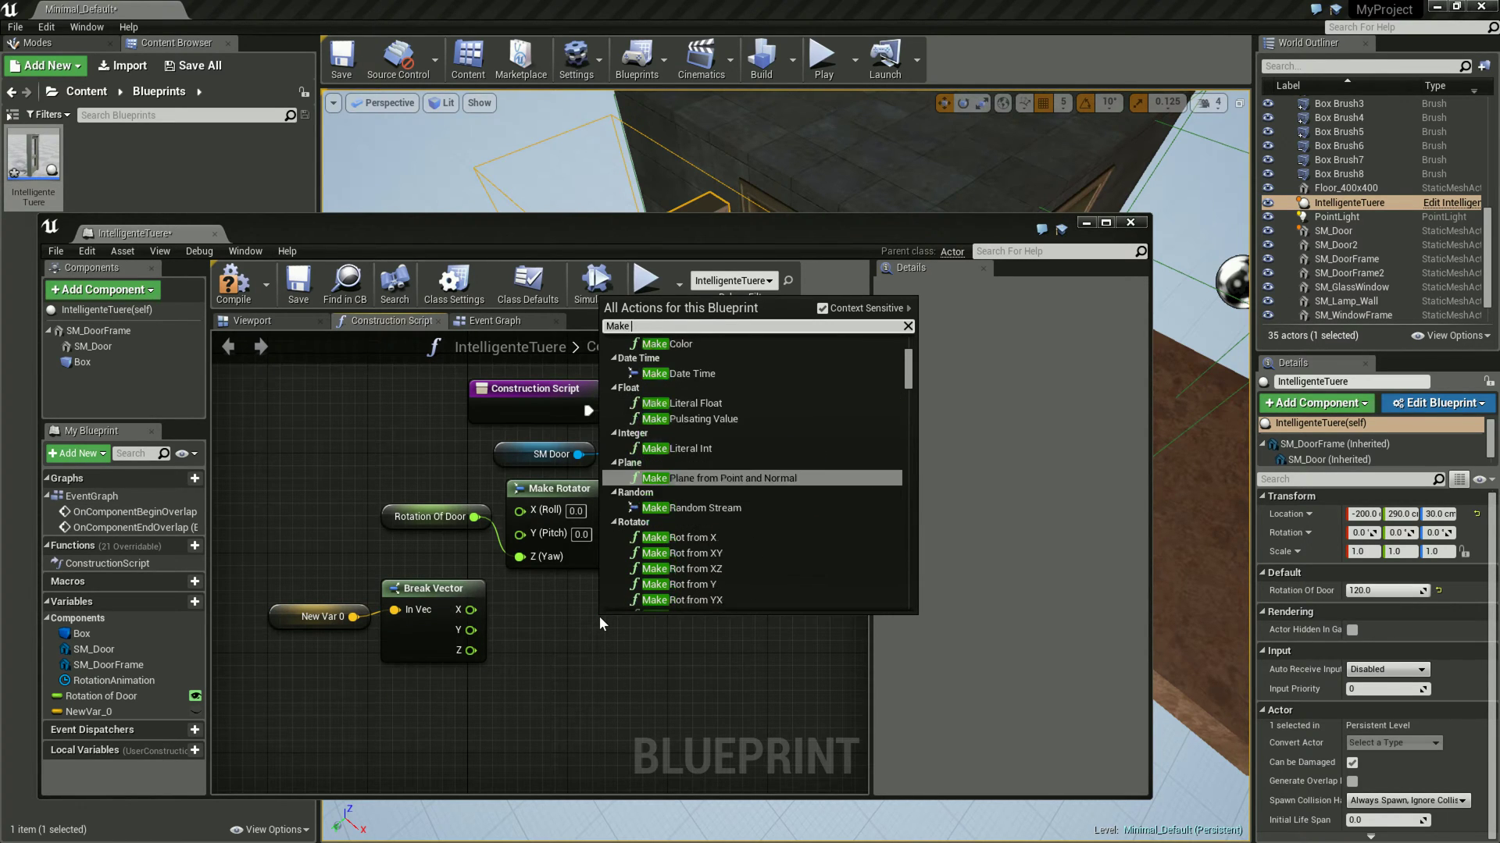
type(" Ve")
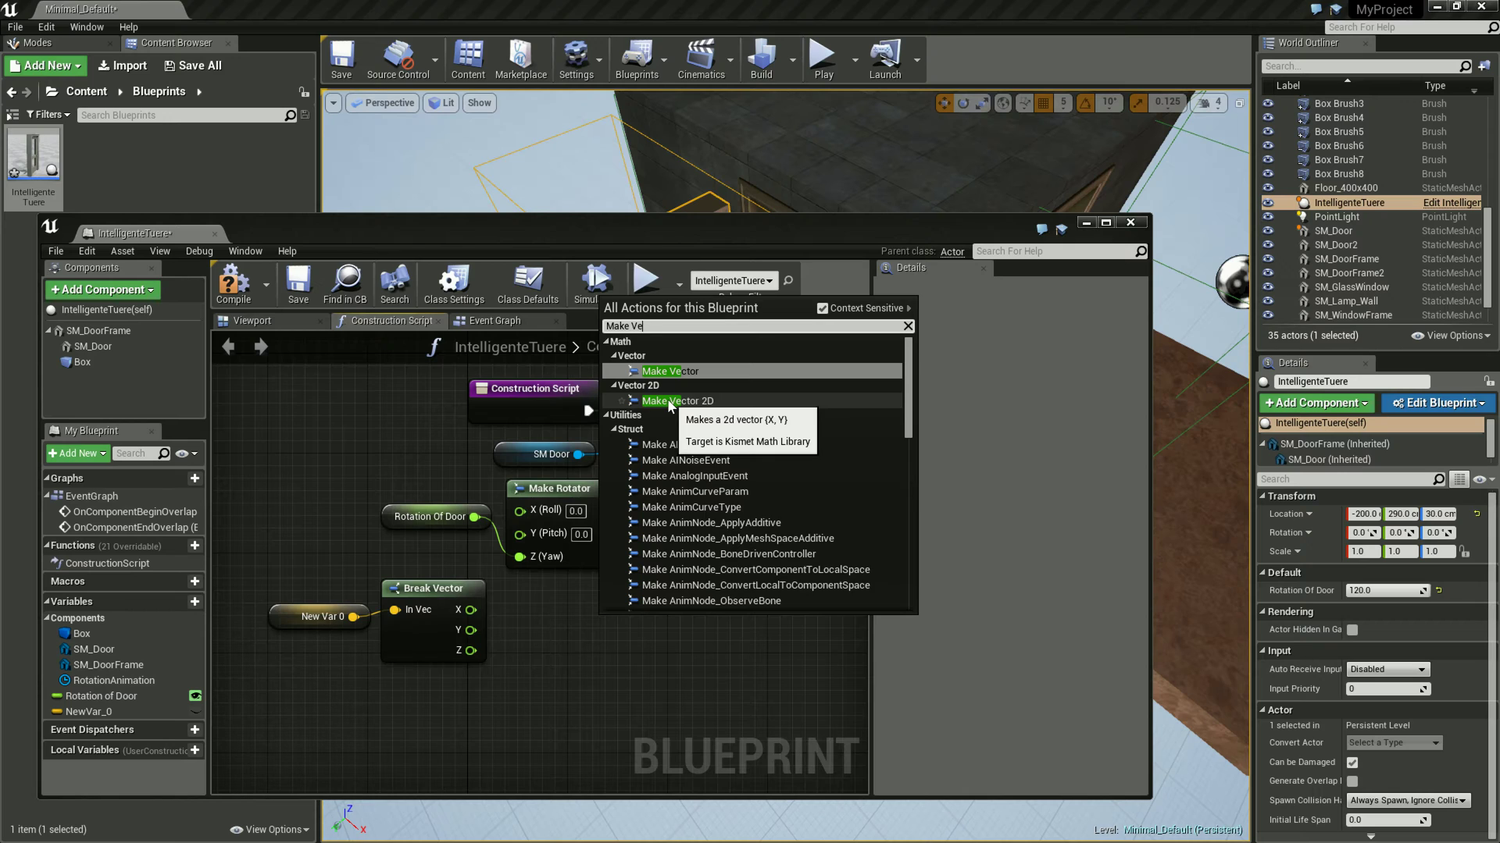
left_click(672, 371)
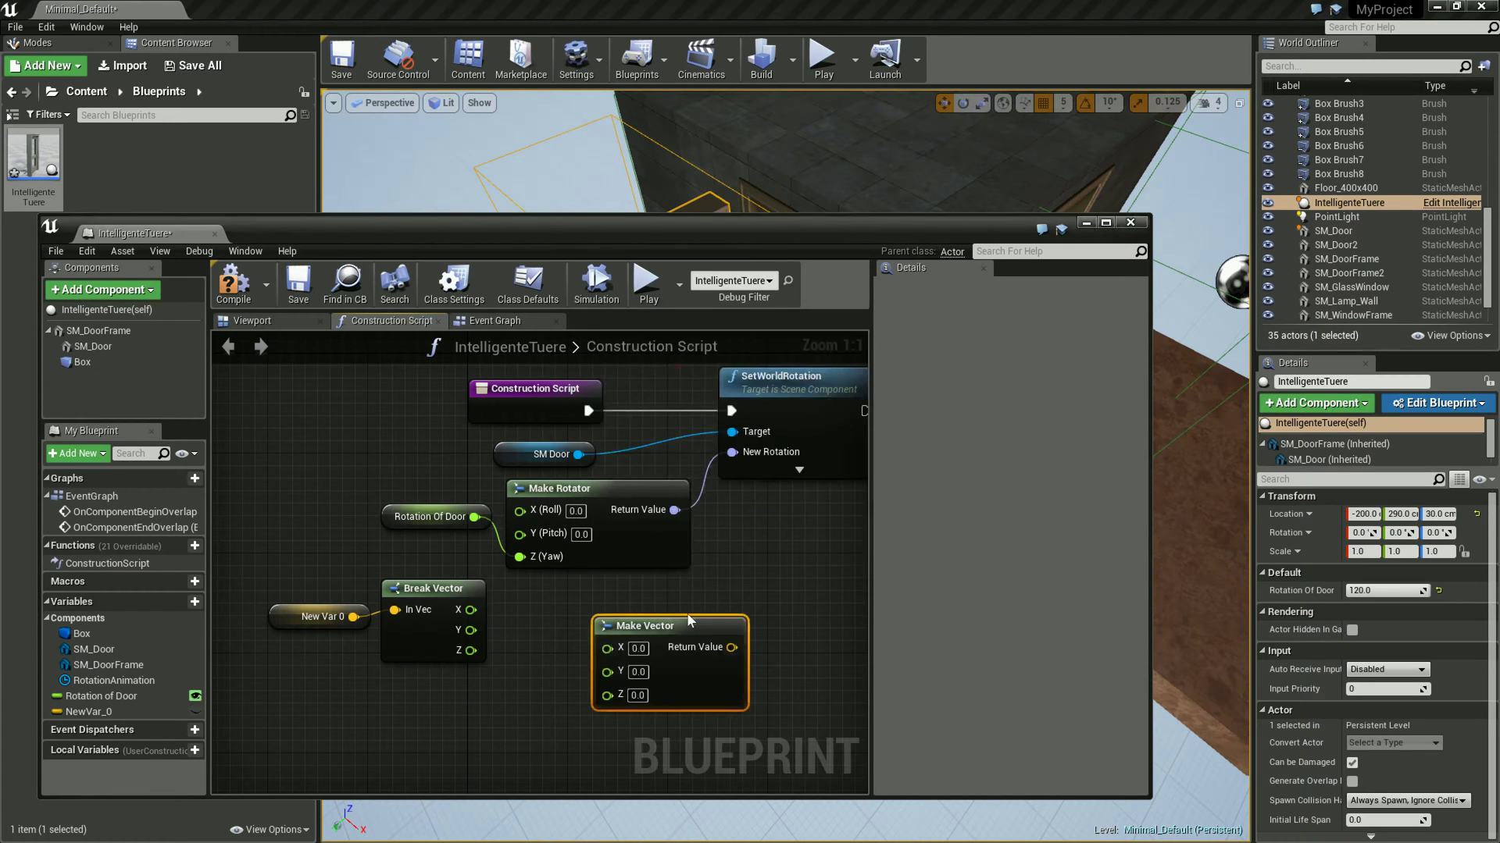
left_click_drag(689, 621, 637, 587)
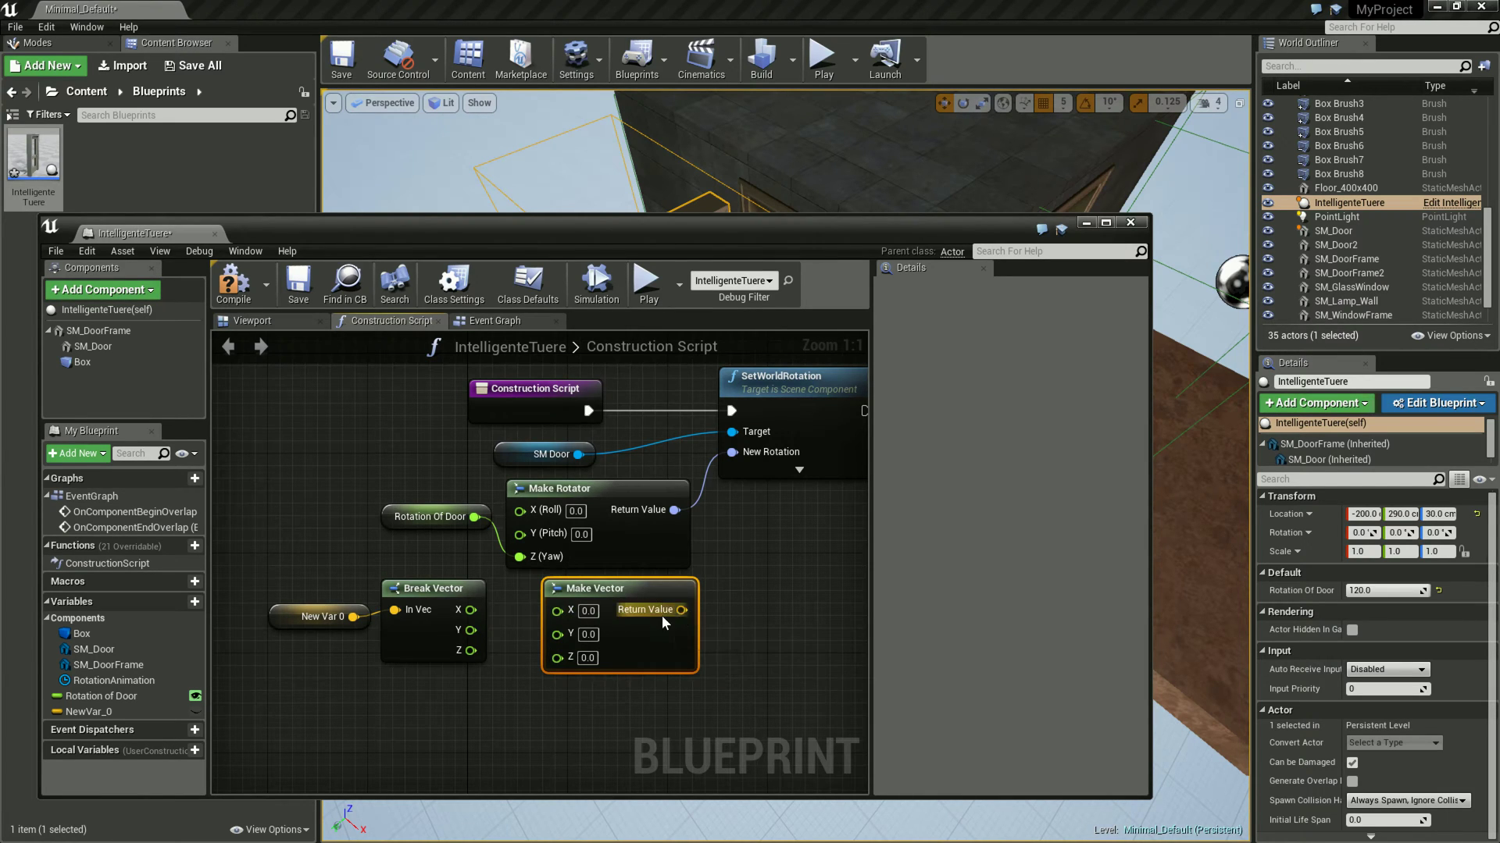
left_click_drag(655, 593, 654, 606)
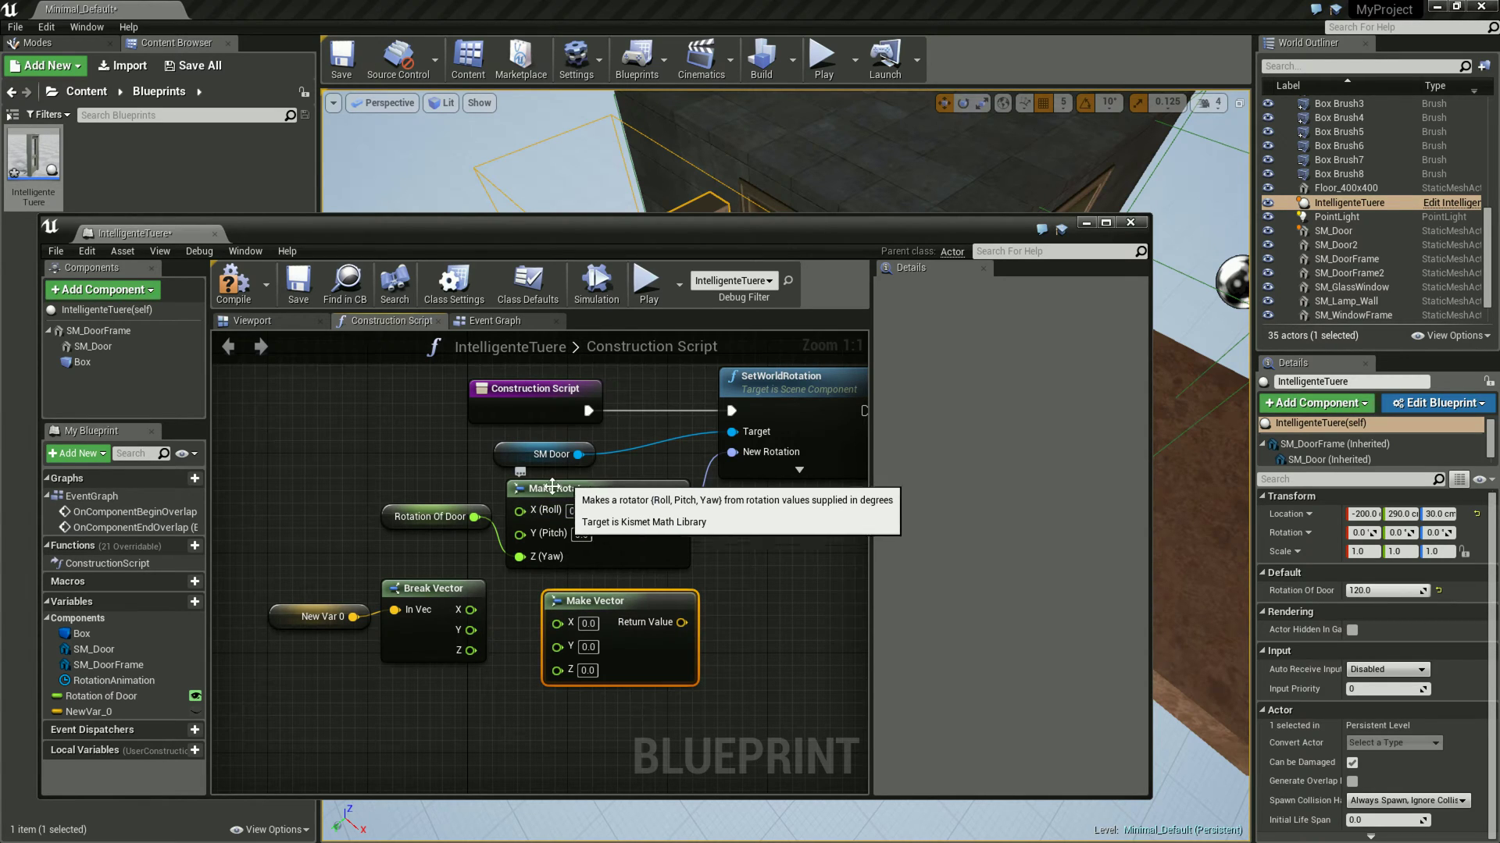
left_click_drag(646, 490, 633, 488)
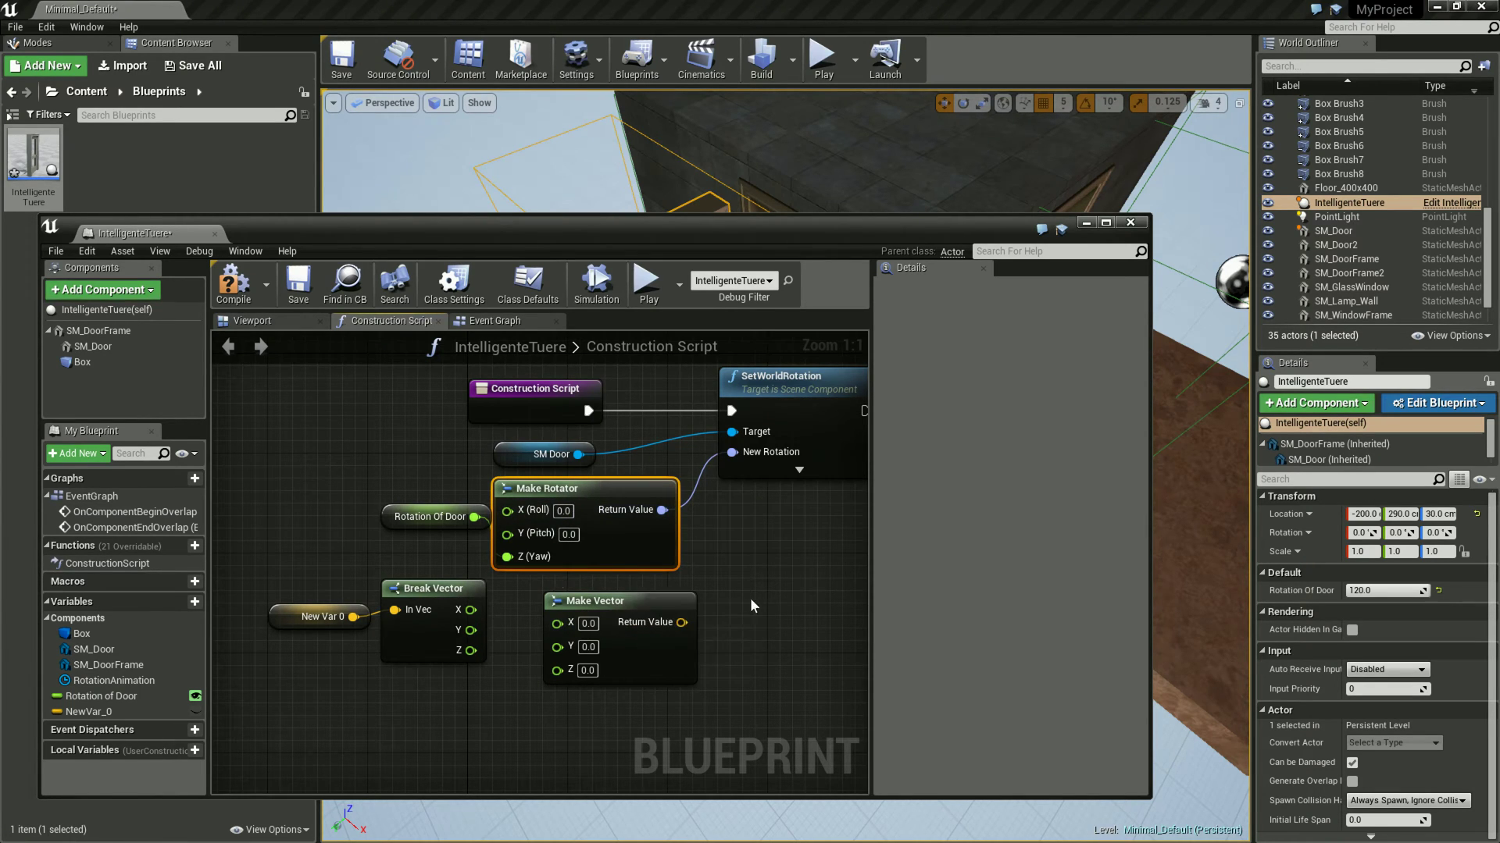
left_click(633, 601)
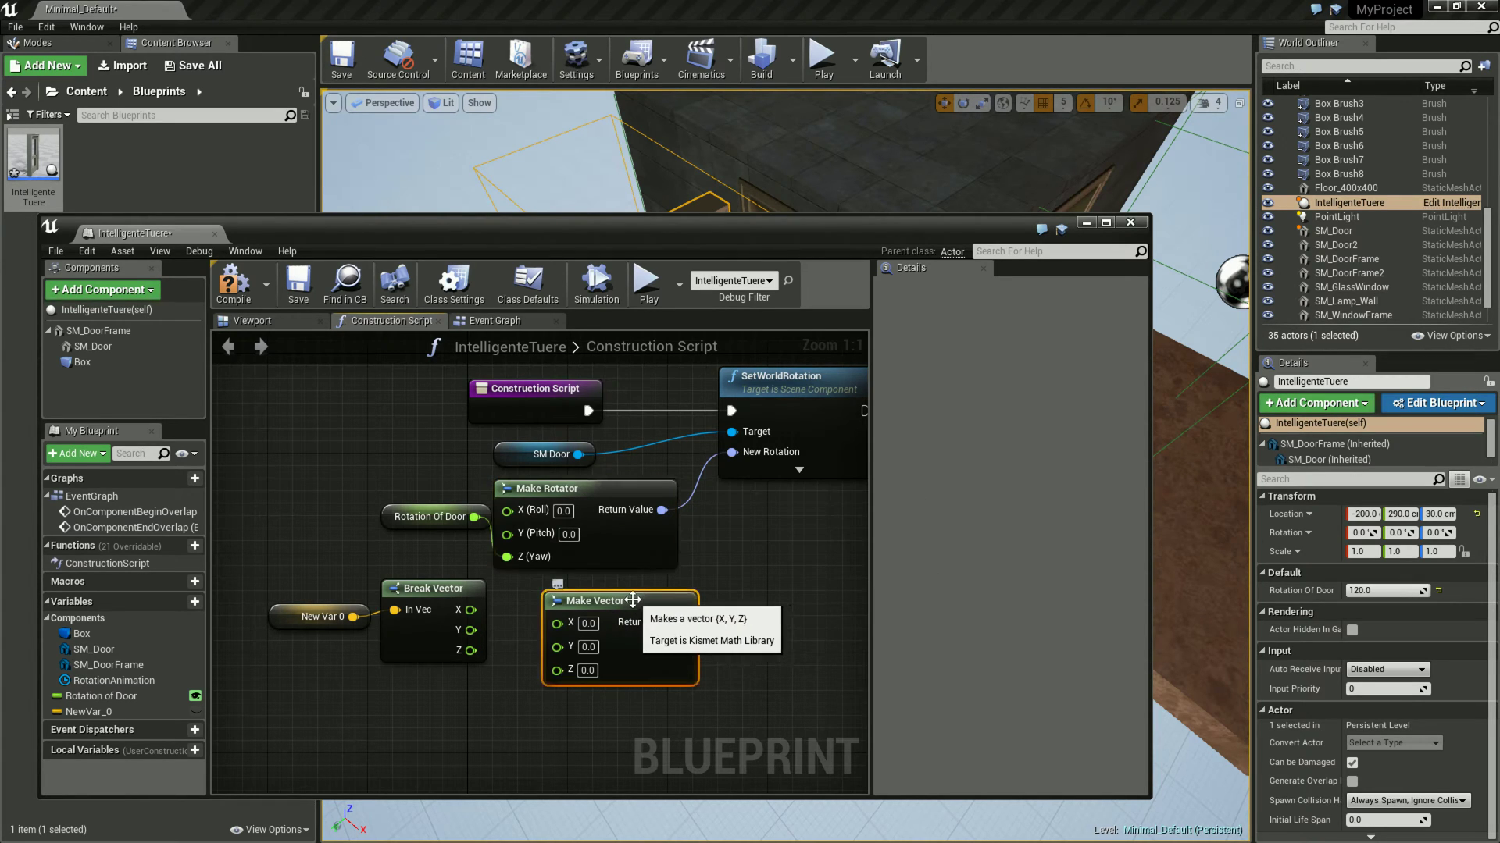
key("Delete")
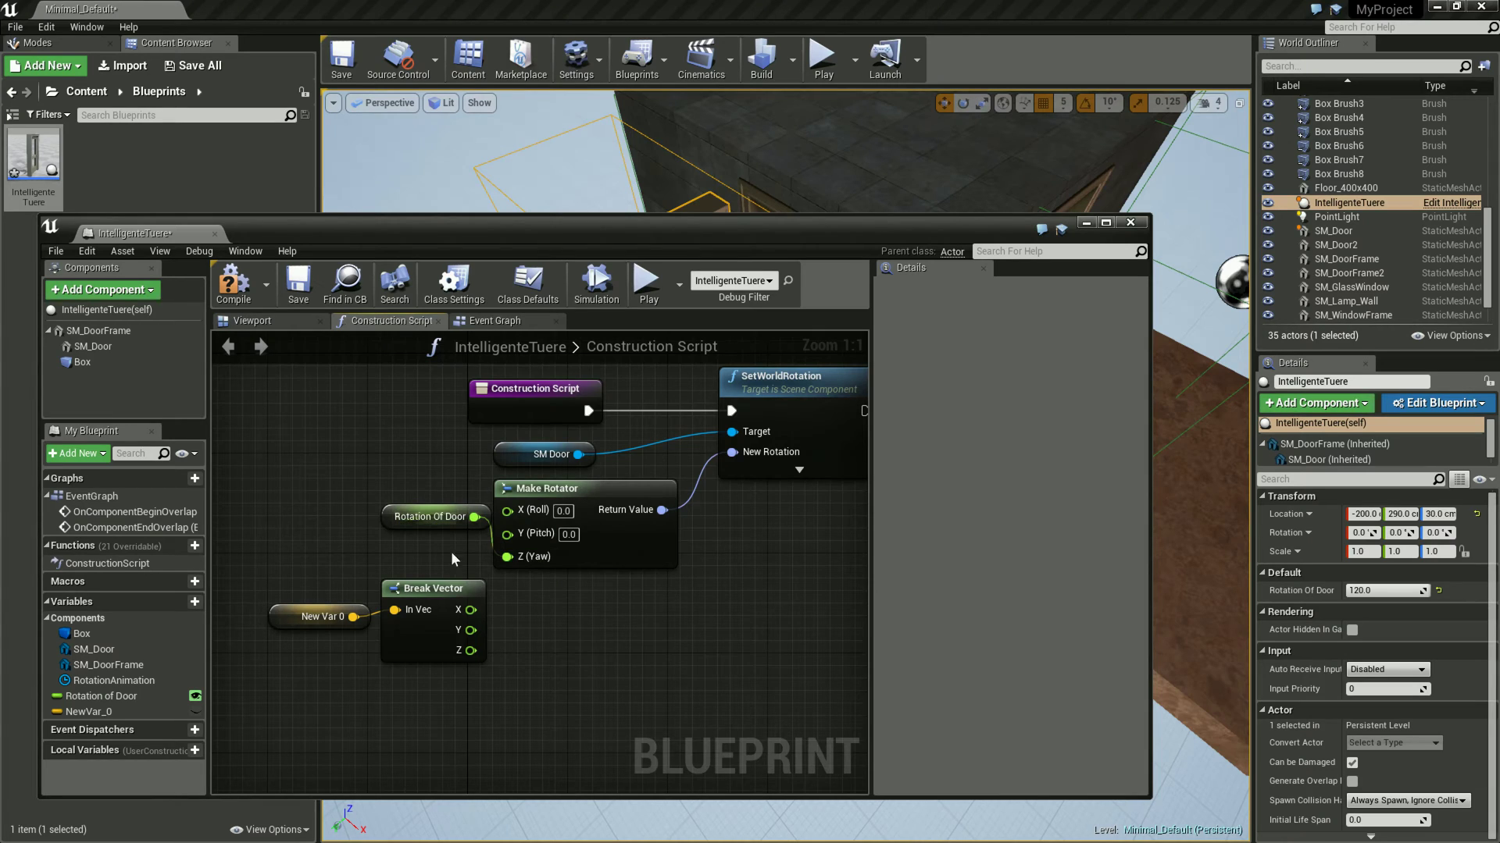
left_click(557, 497)
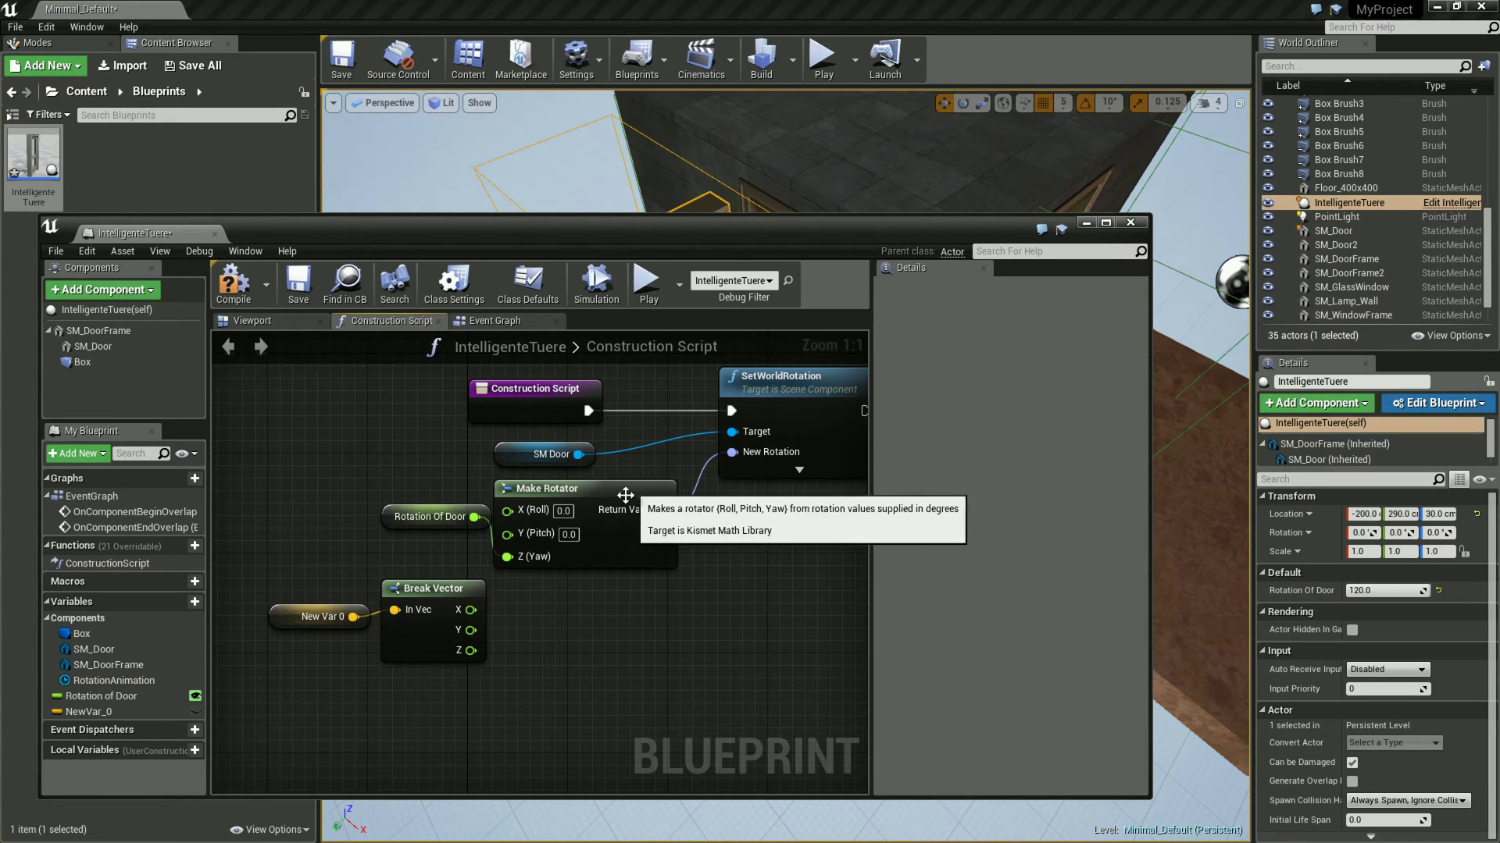
- Make NewVar_0 a Rotator, confirming the change that breaks its Break Vector link
left_click(89, 712)
left_click(1007, 345)
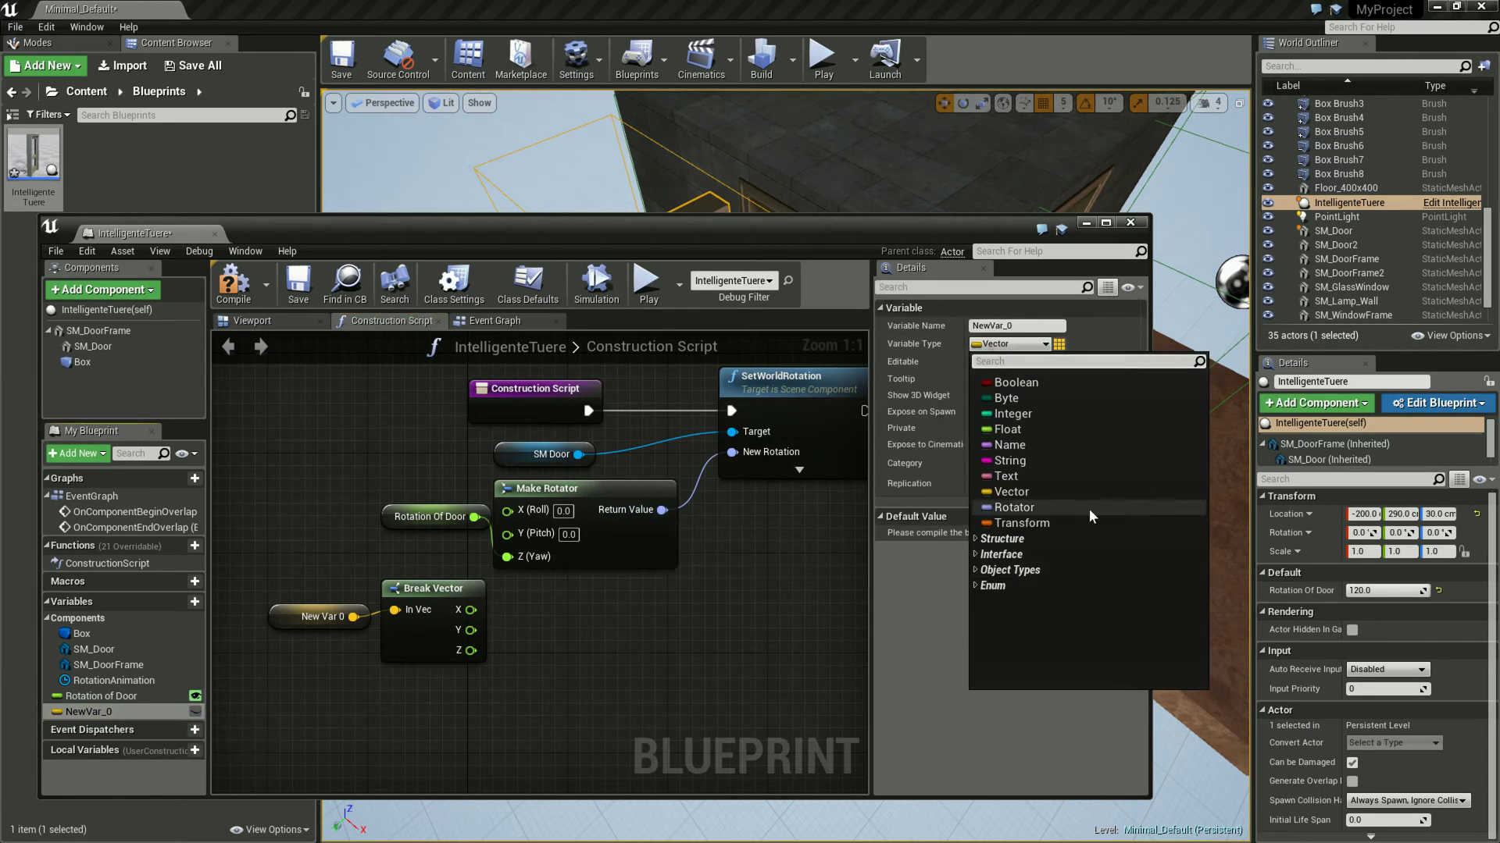
left_click(1018, 508)
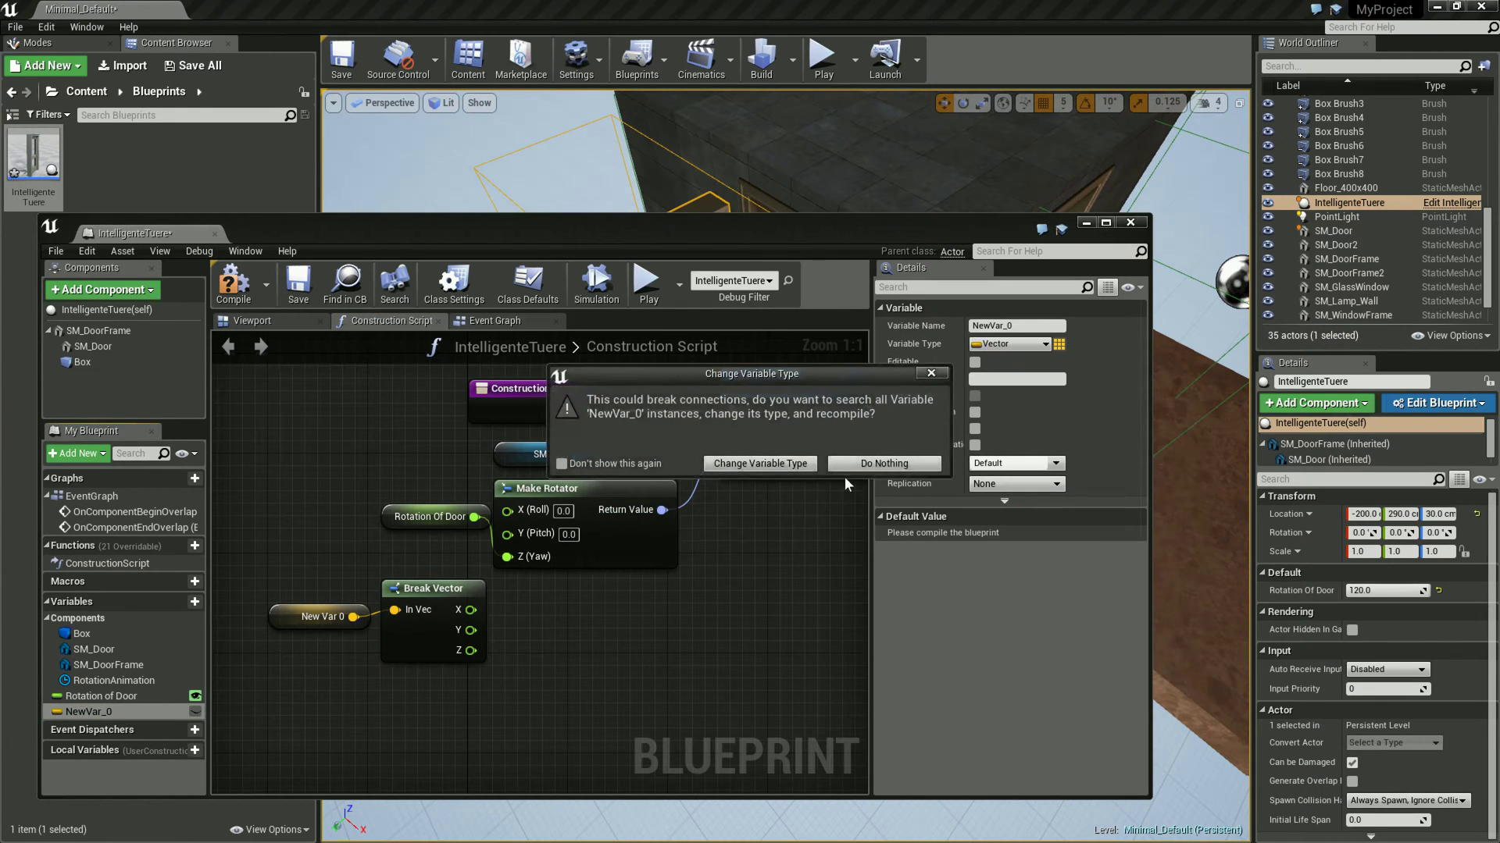
left_click(770, 464)
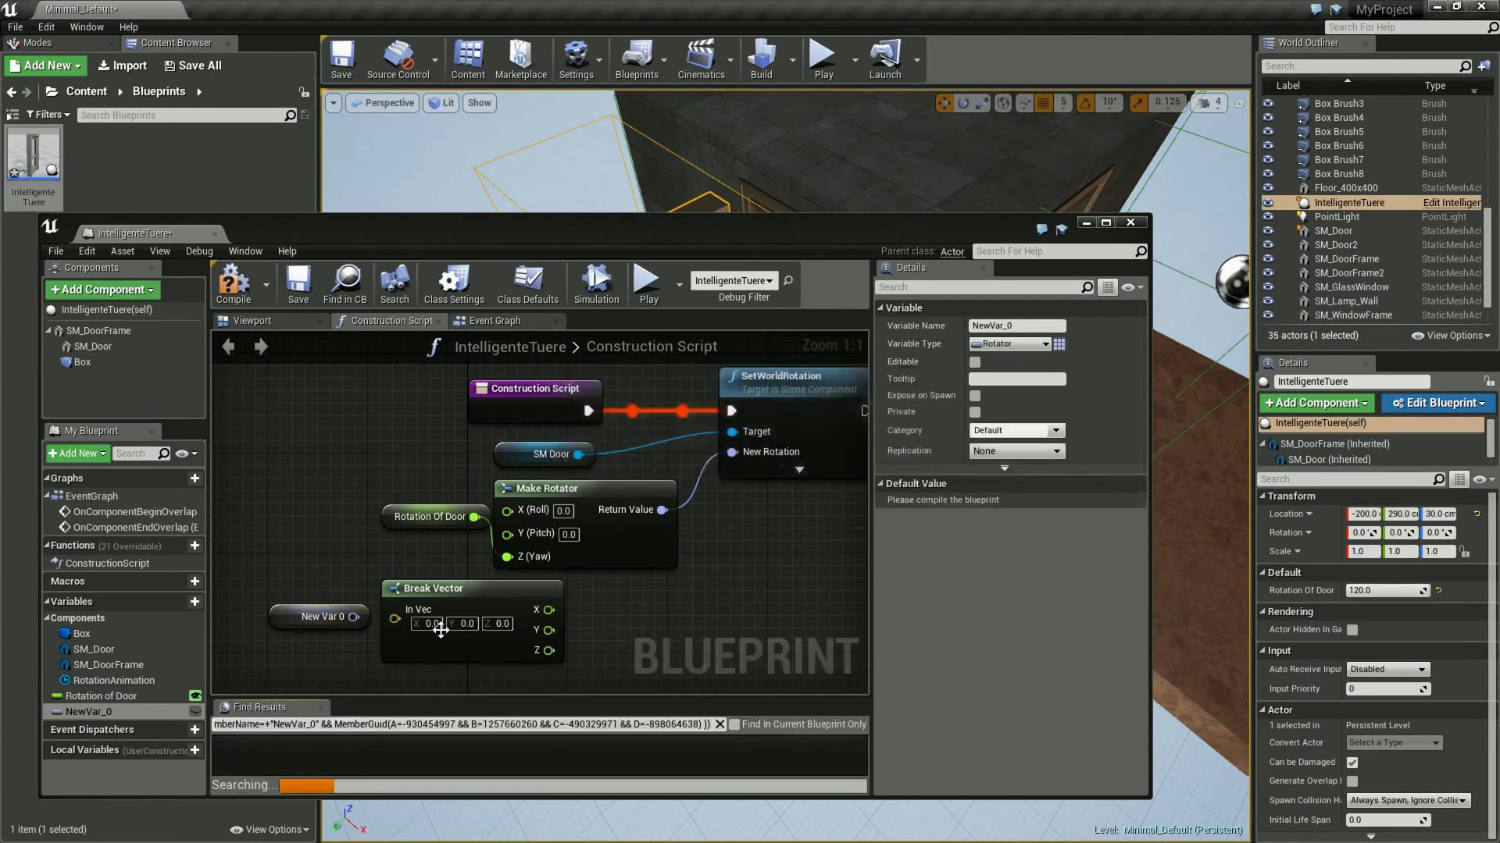
left_click(547, 598)
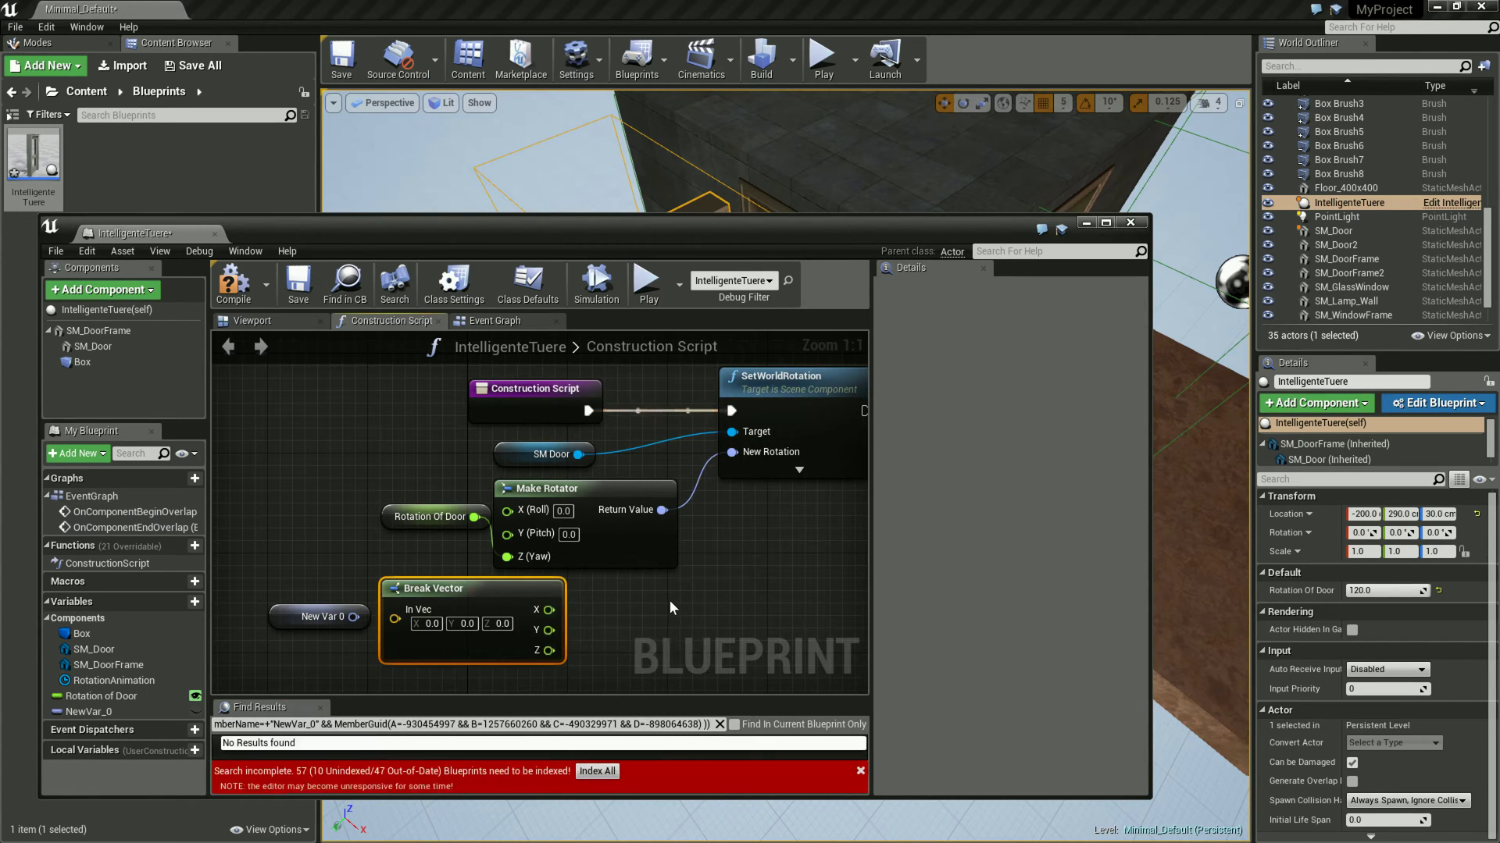
- Delete the Break Vector and New Var 0 nodes and close the search-index warning
key("Delete")
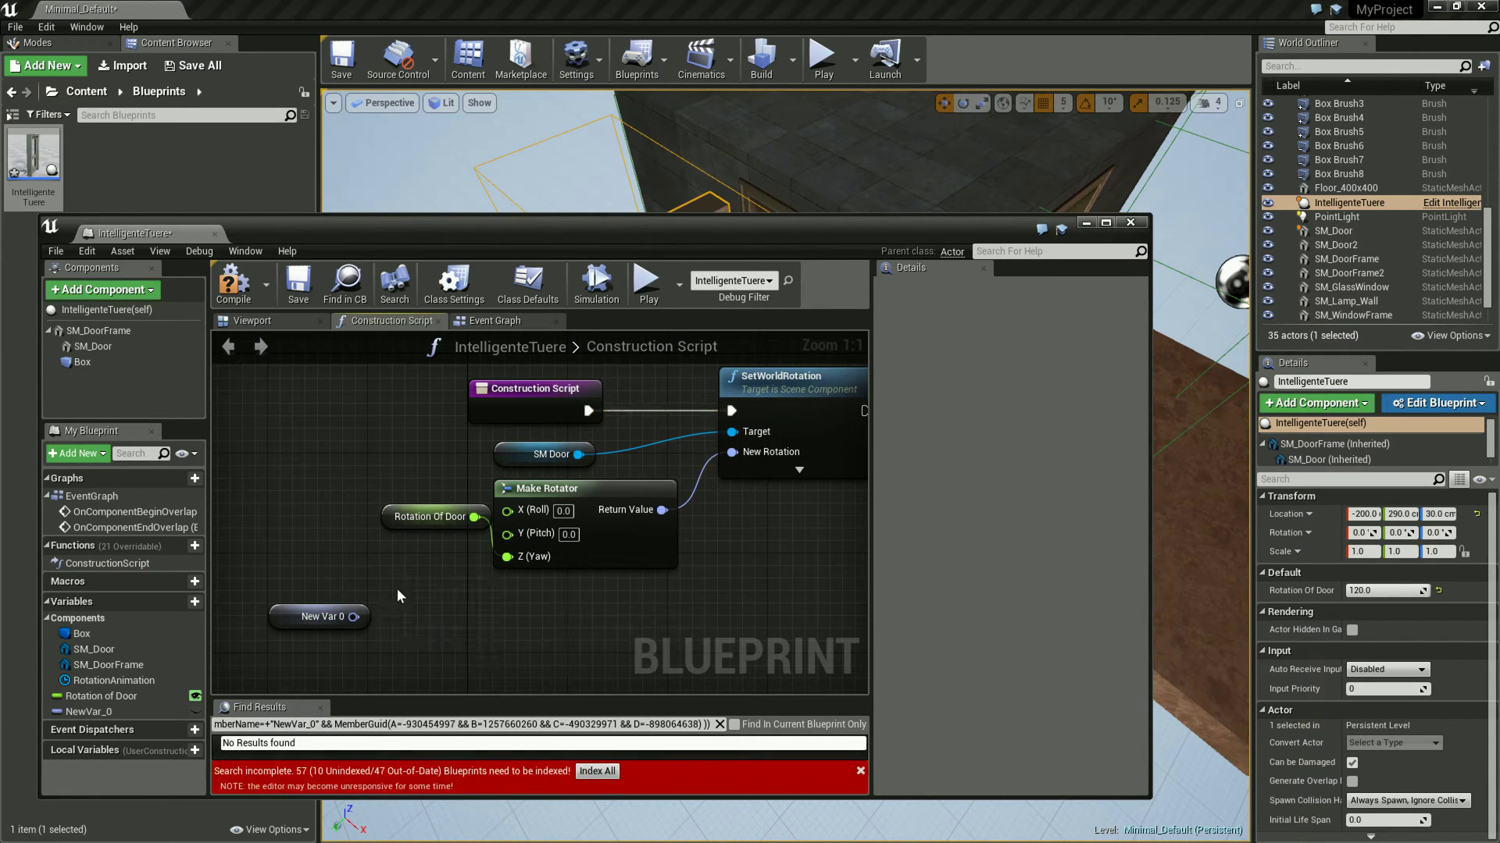
key("Delete")
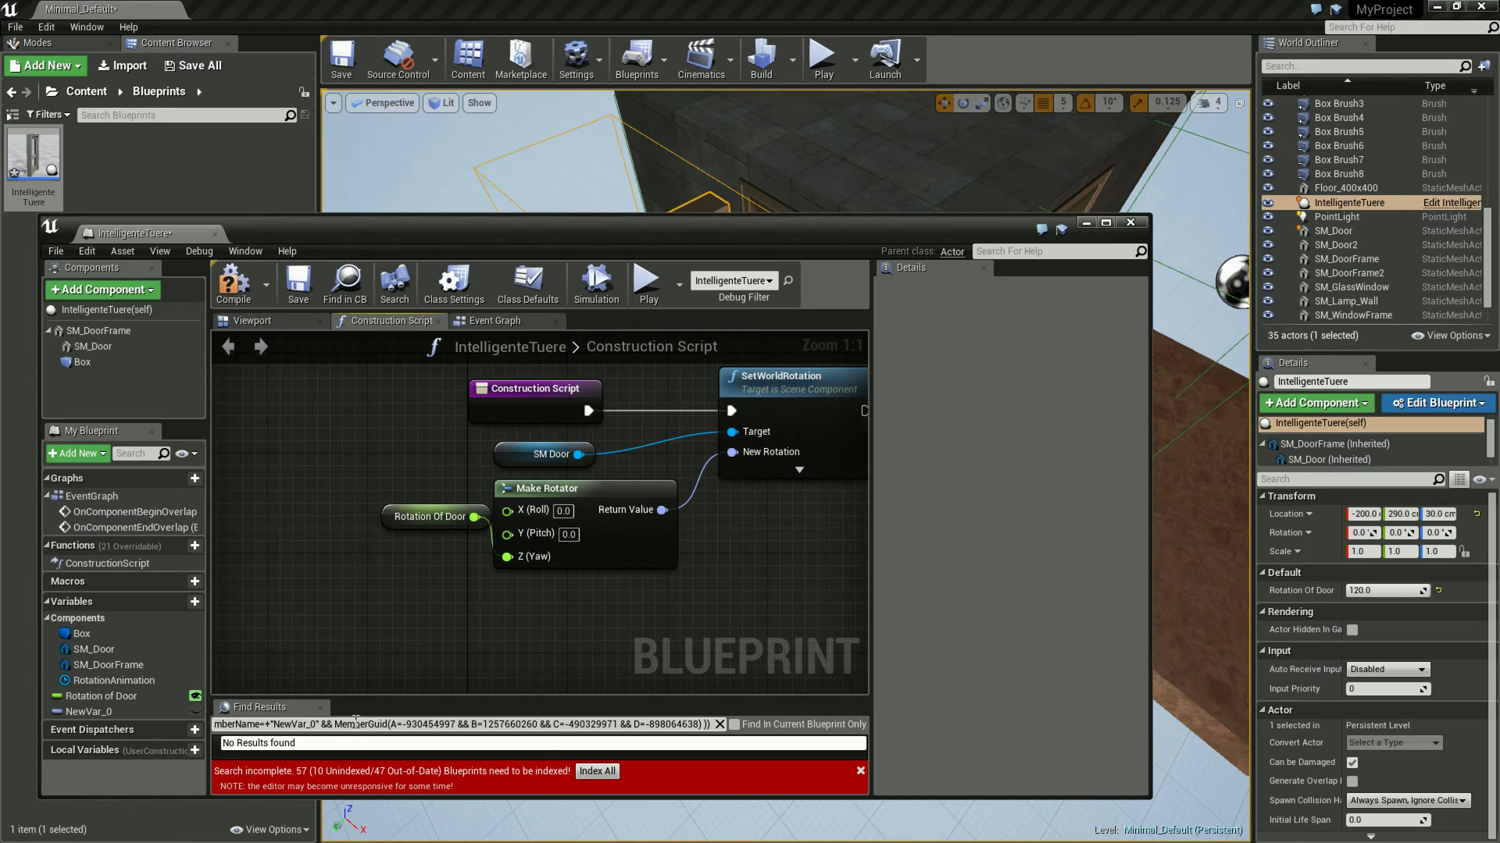
left_click(859, 774)
mouse_move(769, 644)
right_mouse_down()
mouse_move(618, 629)
mouse_move(650, 652)
right_mouse_up()
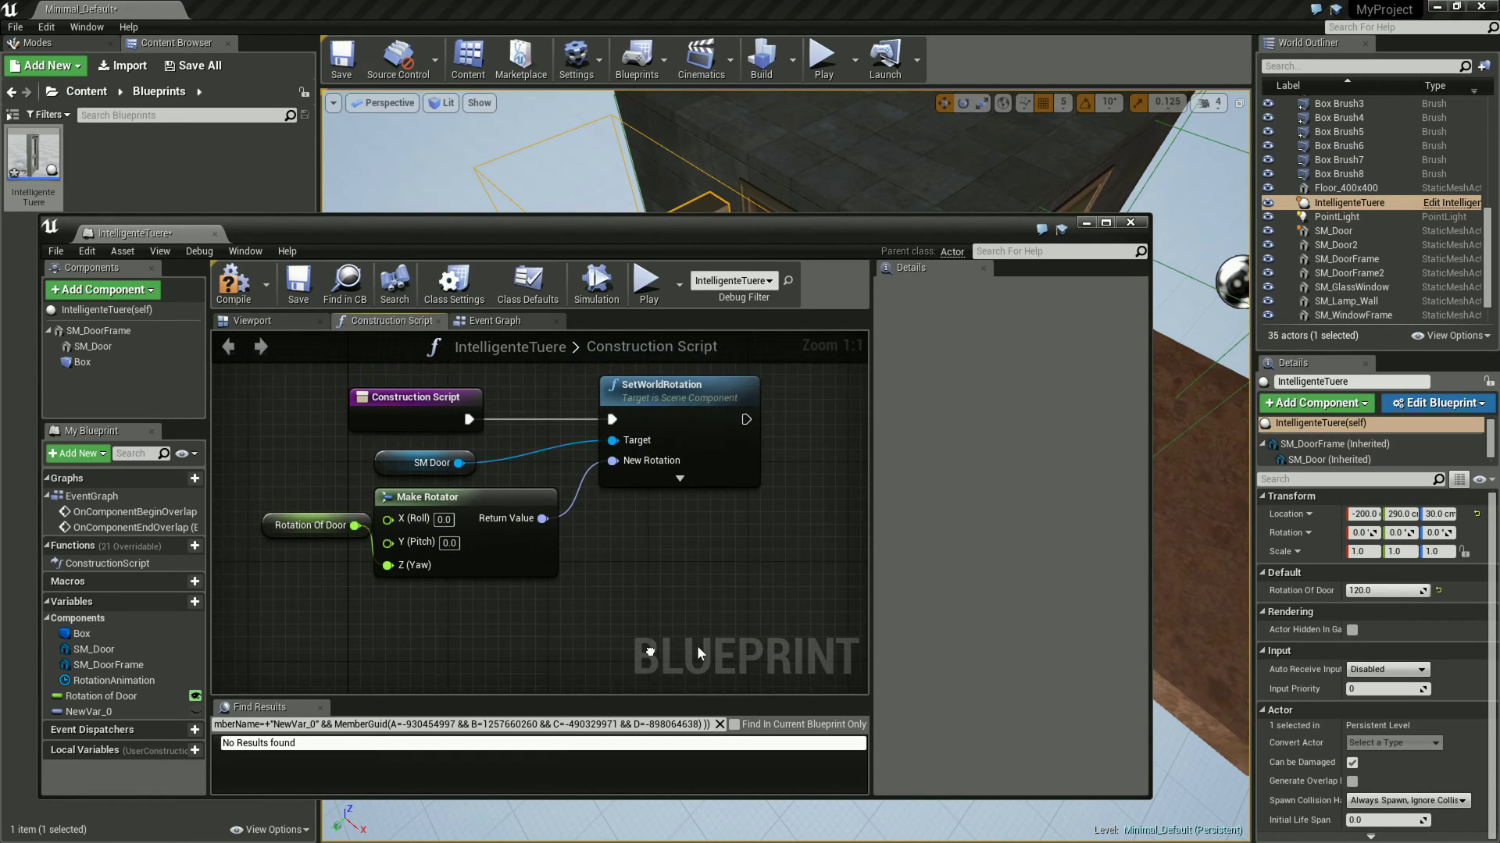
left_click(139, 710)
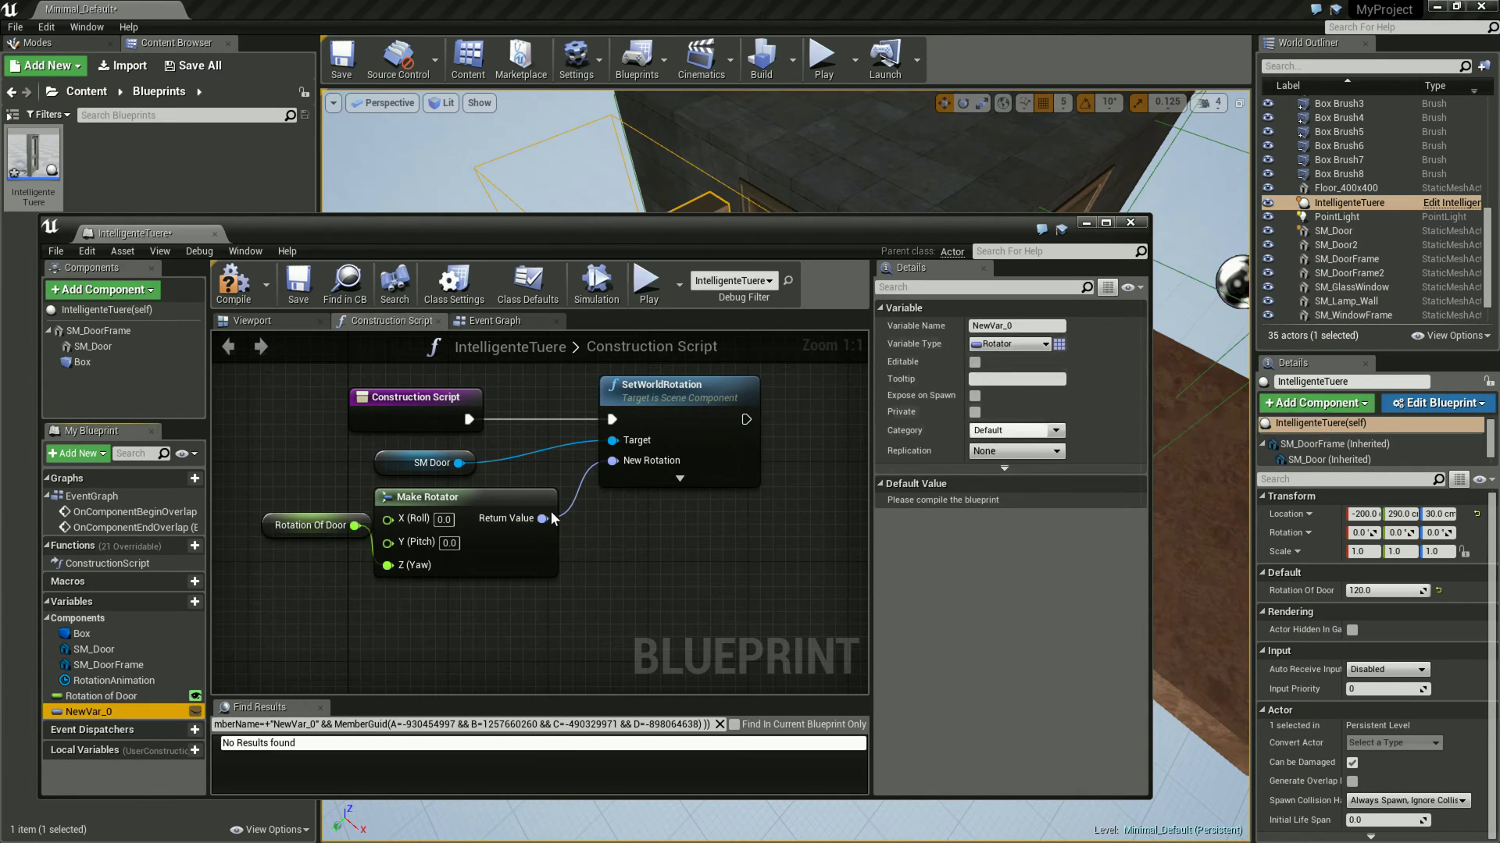
left_click(1014, 344)
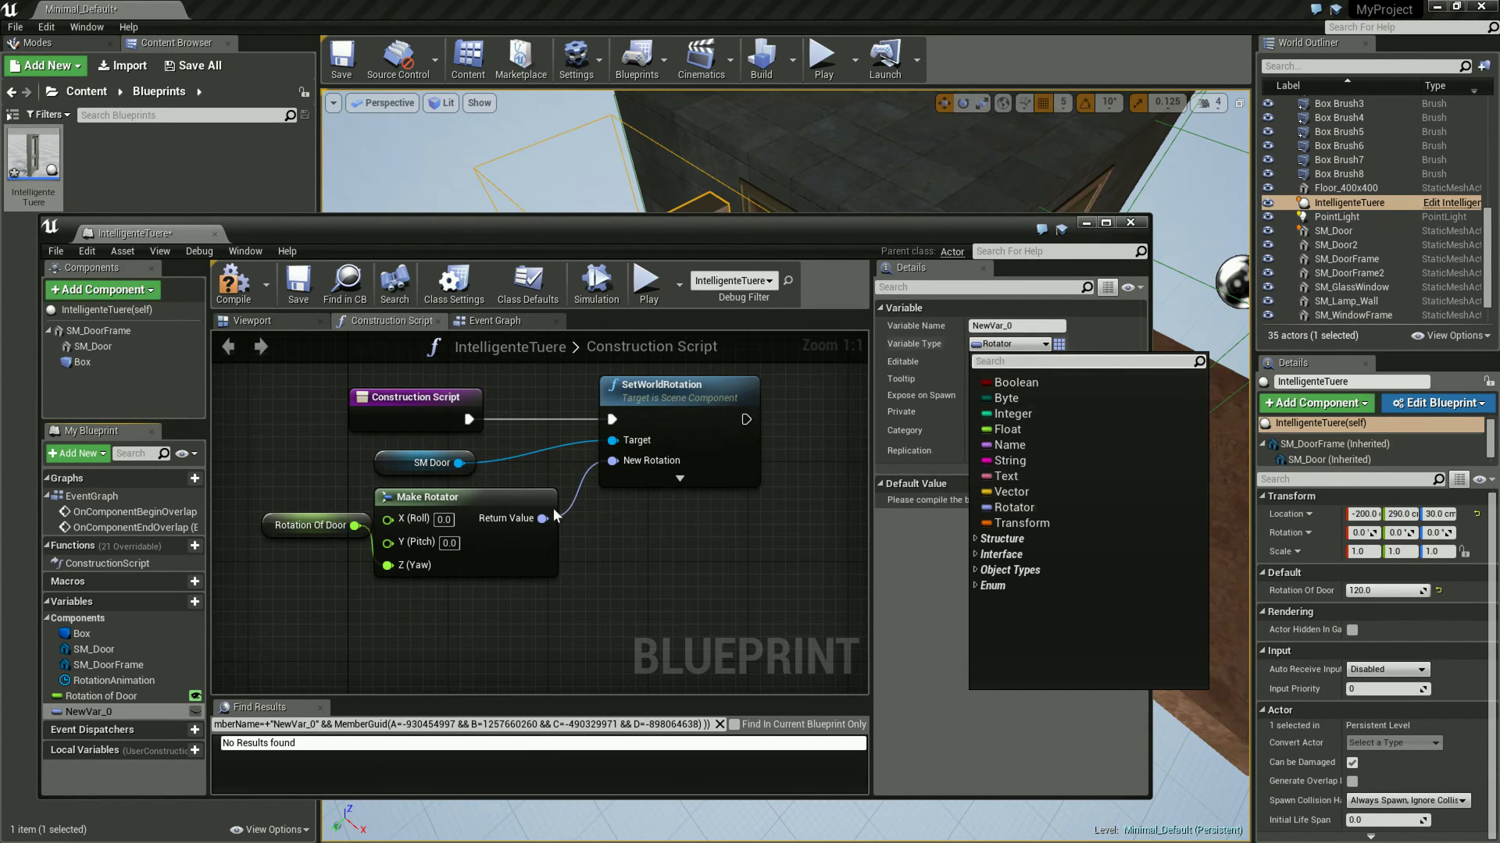
left_click(449, 543)
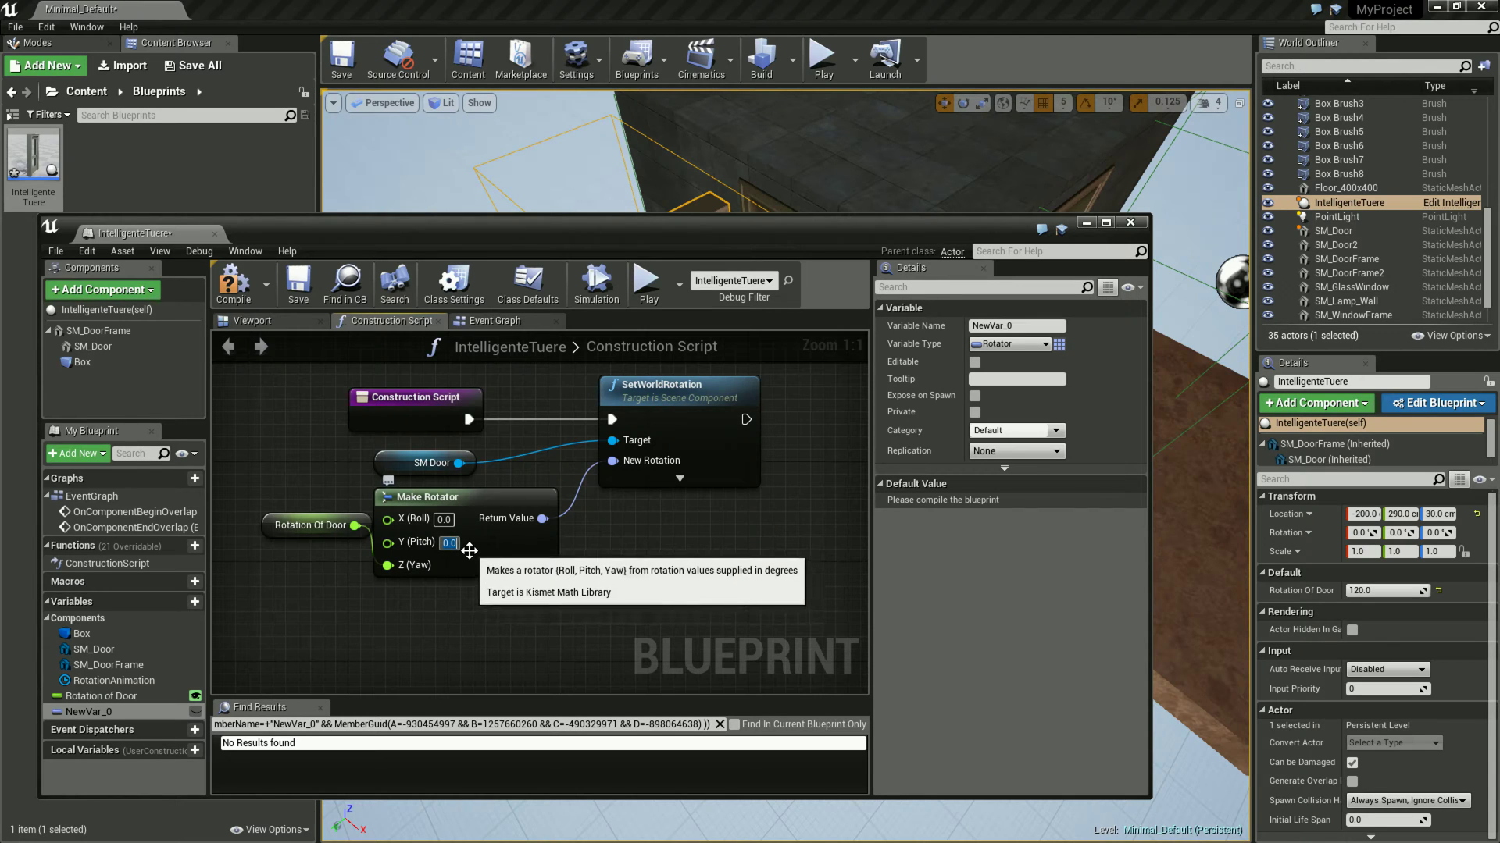
type("360")
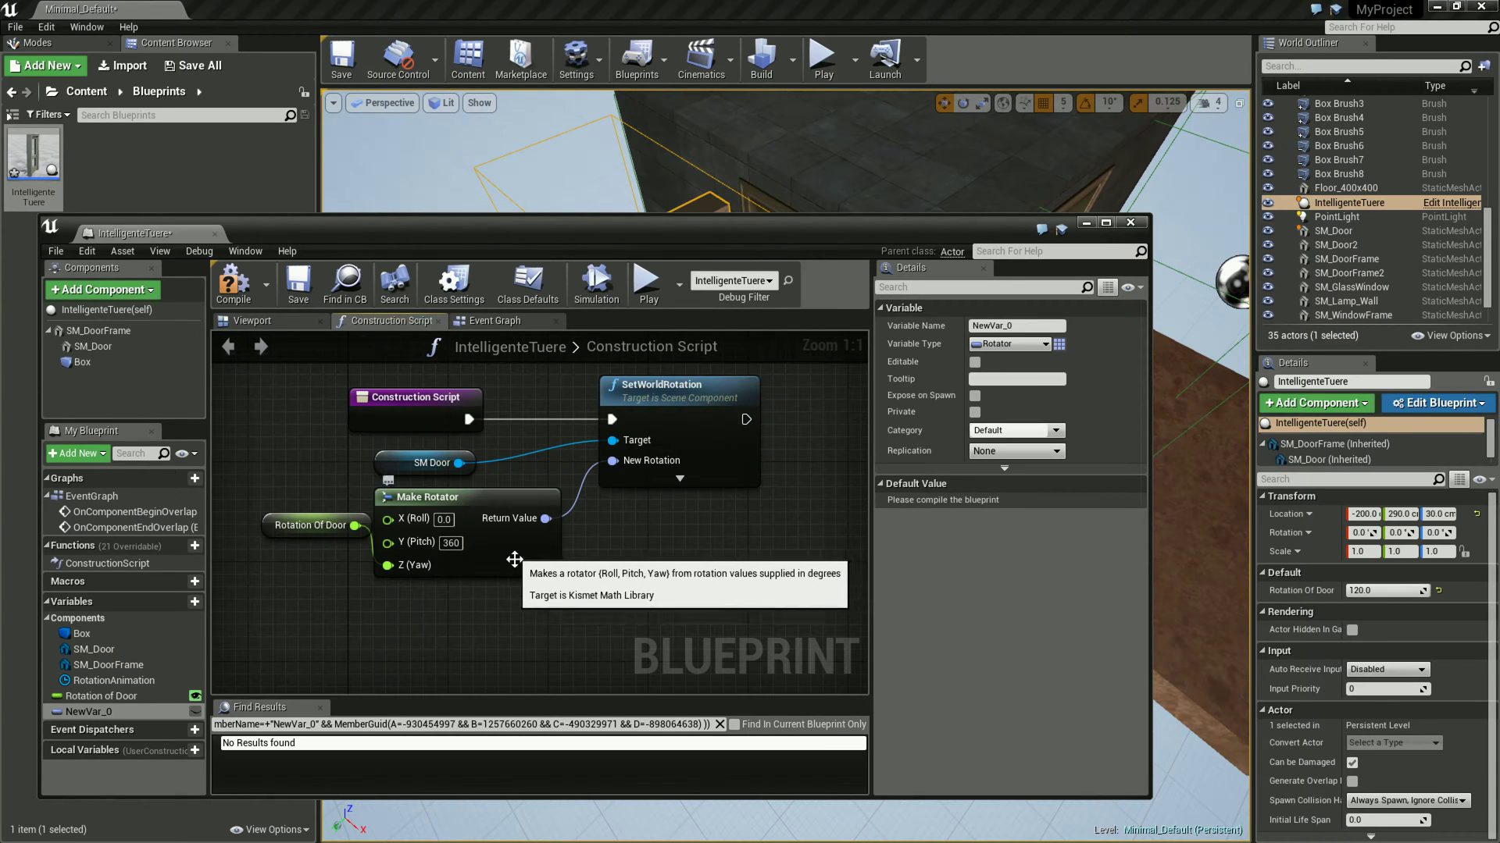
left_click(452, 544)
left_click(475, 584)
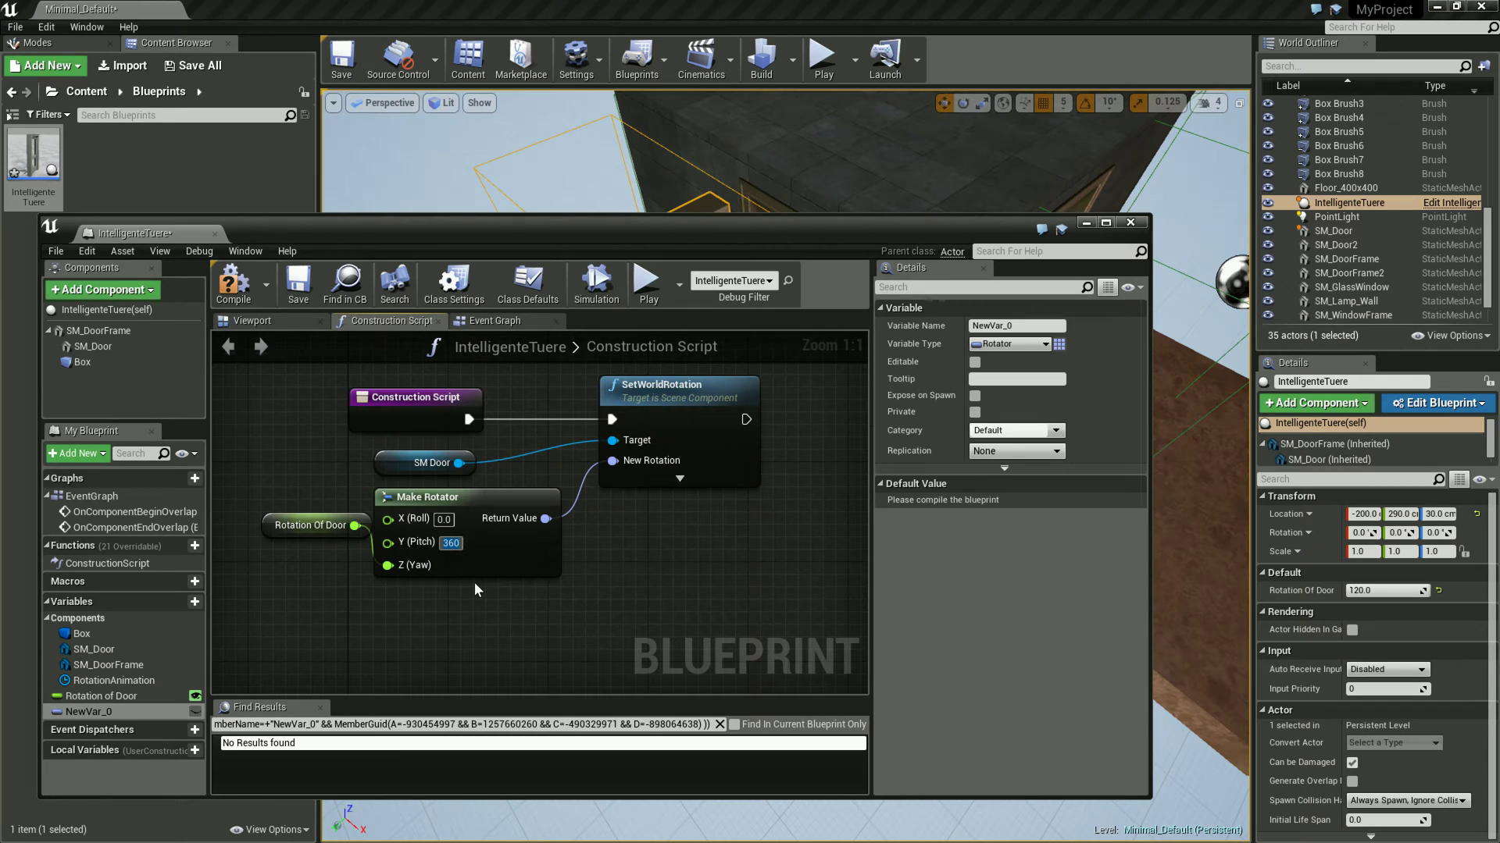
type("0")
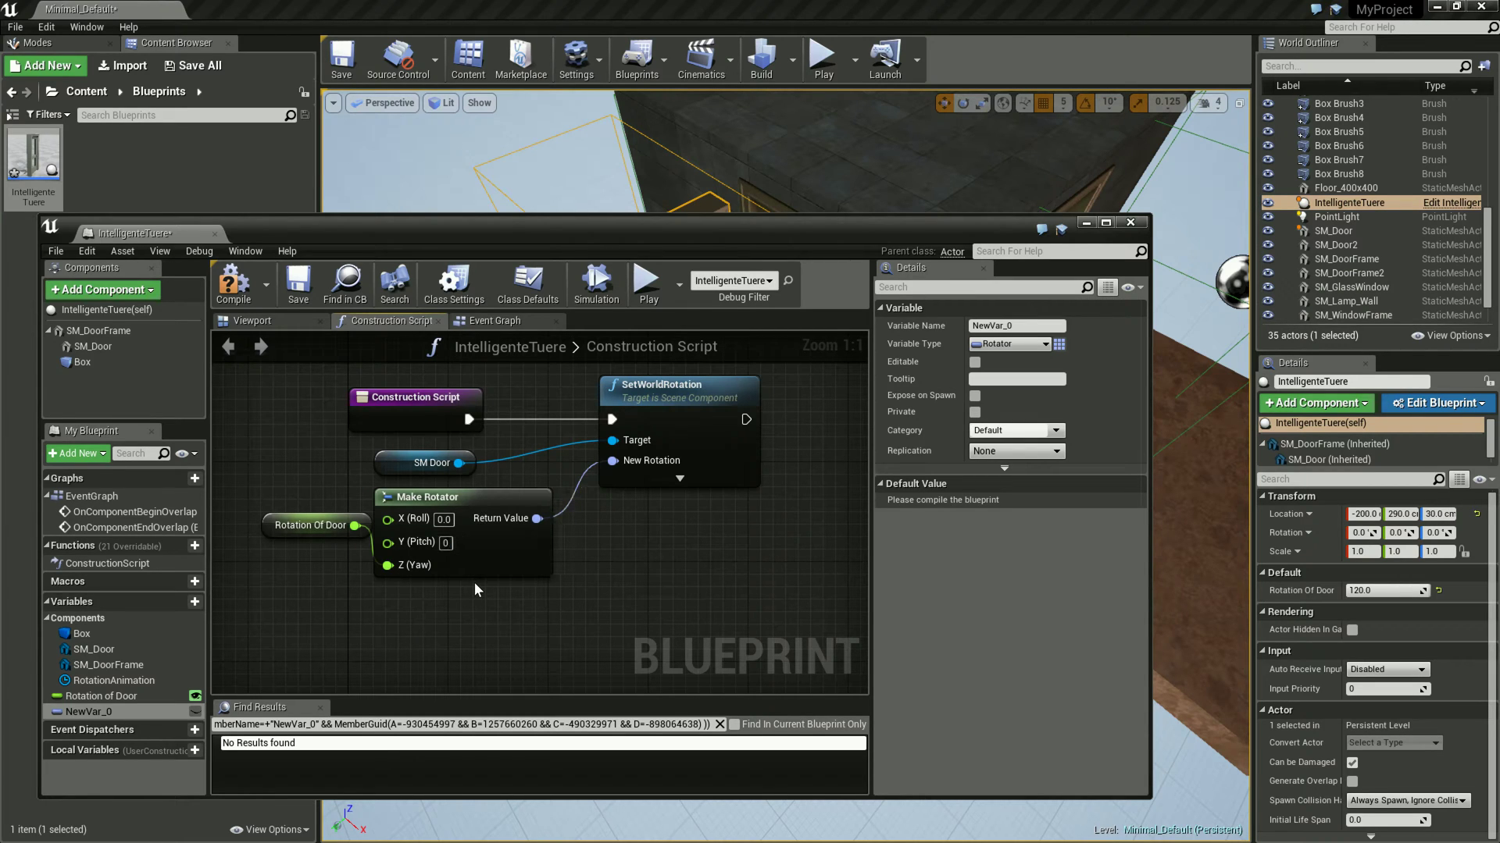
left_click(476, 495)
left_click(611, 588)
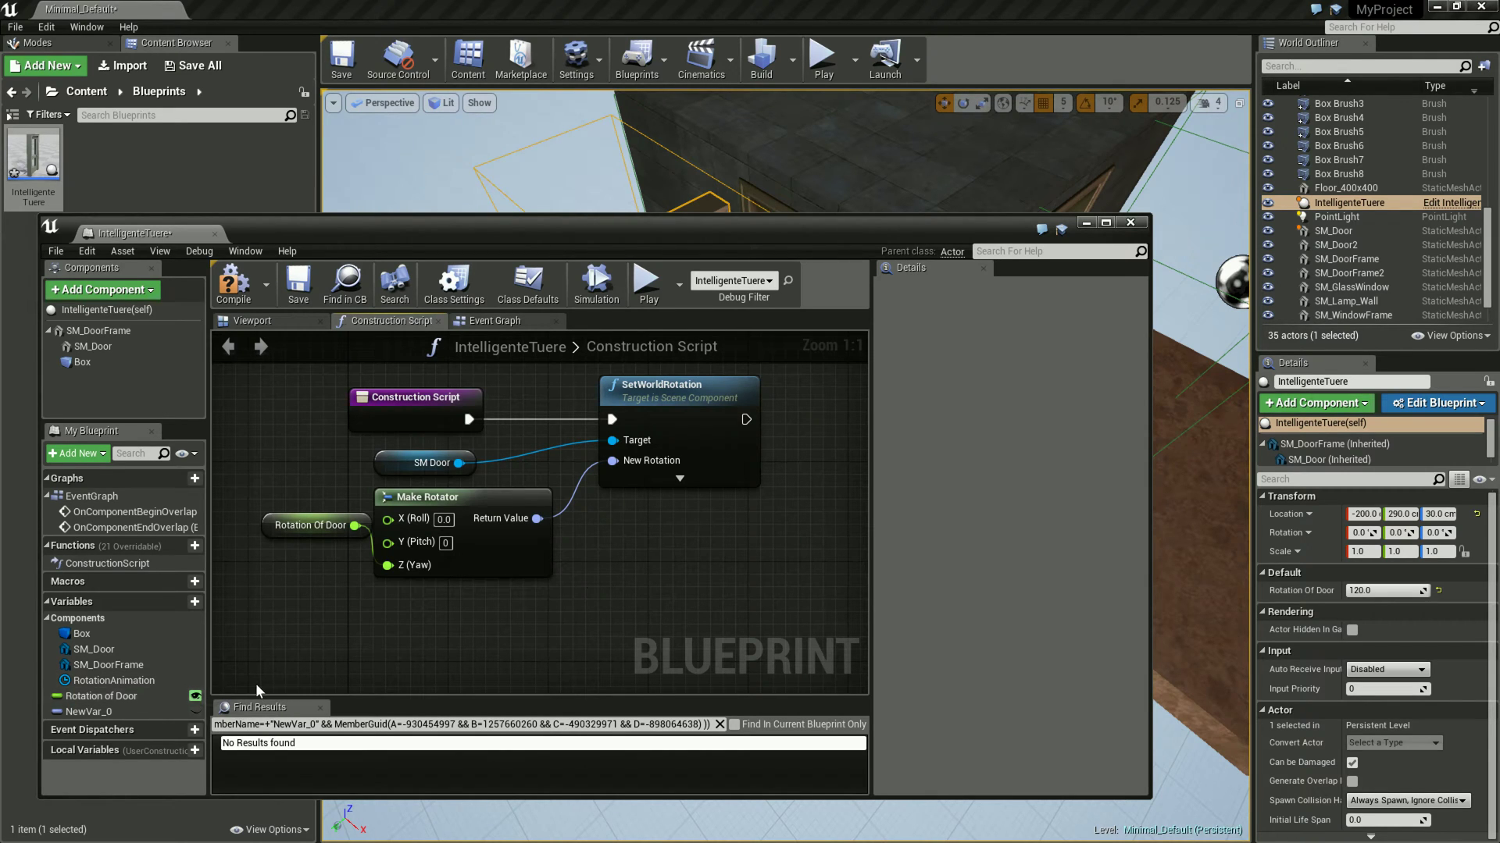
- Switch NewVar_0's Variable Type from Rotator to Vector and drag it into the Construction Script graph
left_click(89, 712)
left_click(1025, 347)
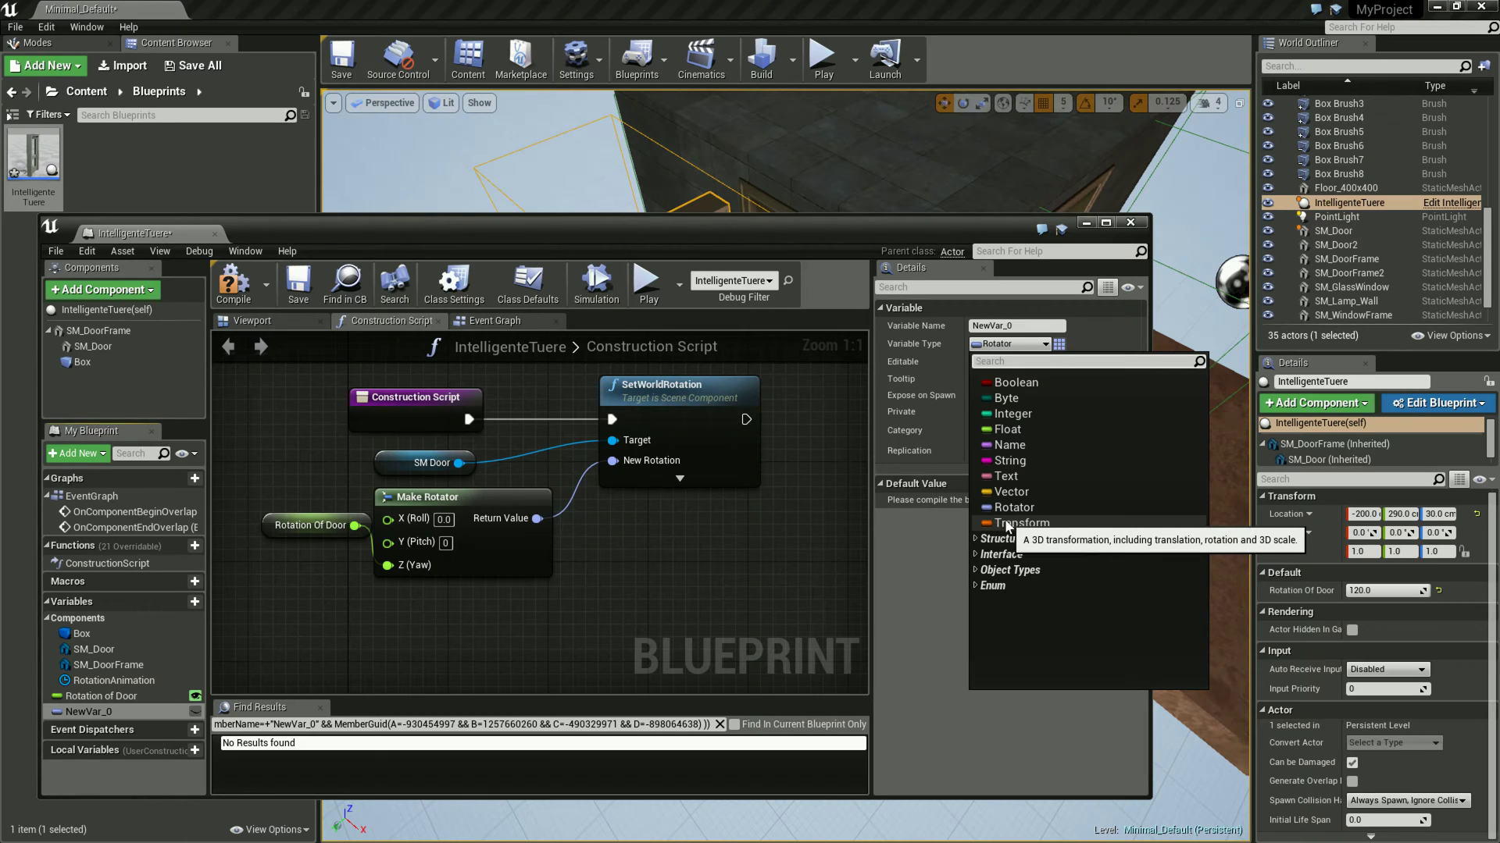
mouse_move(589, 580)
right_mouse_down()
mouse_move(591, 545)
mouse_move(552, 556)
right_mouse_up()
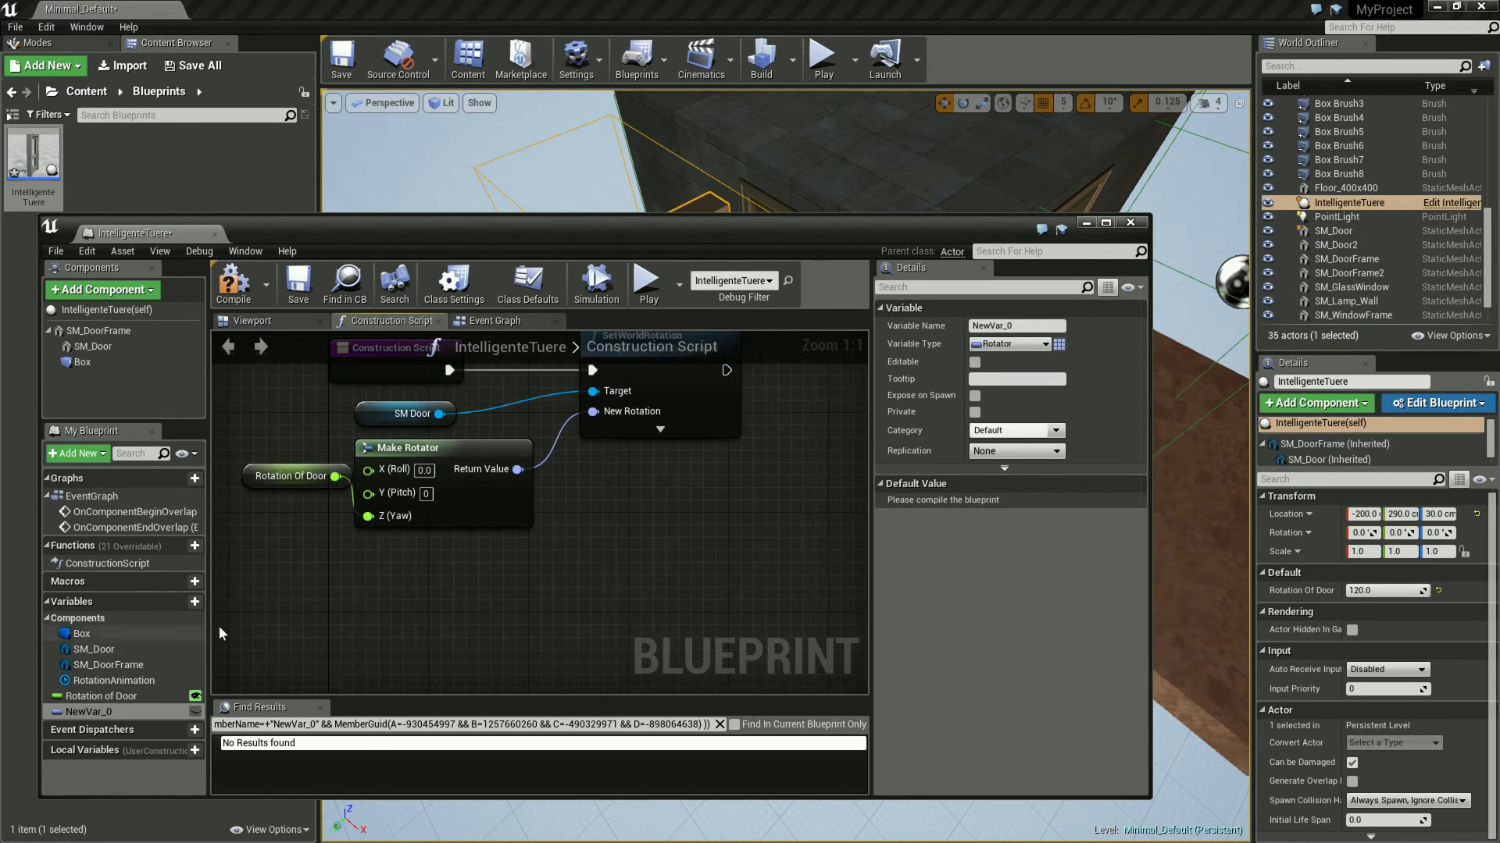
left_click(119, 712)
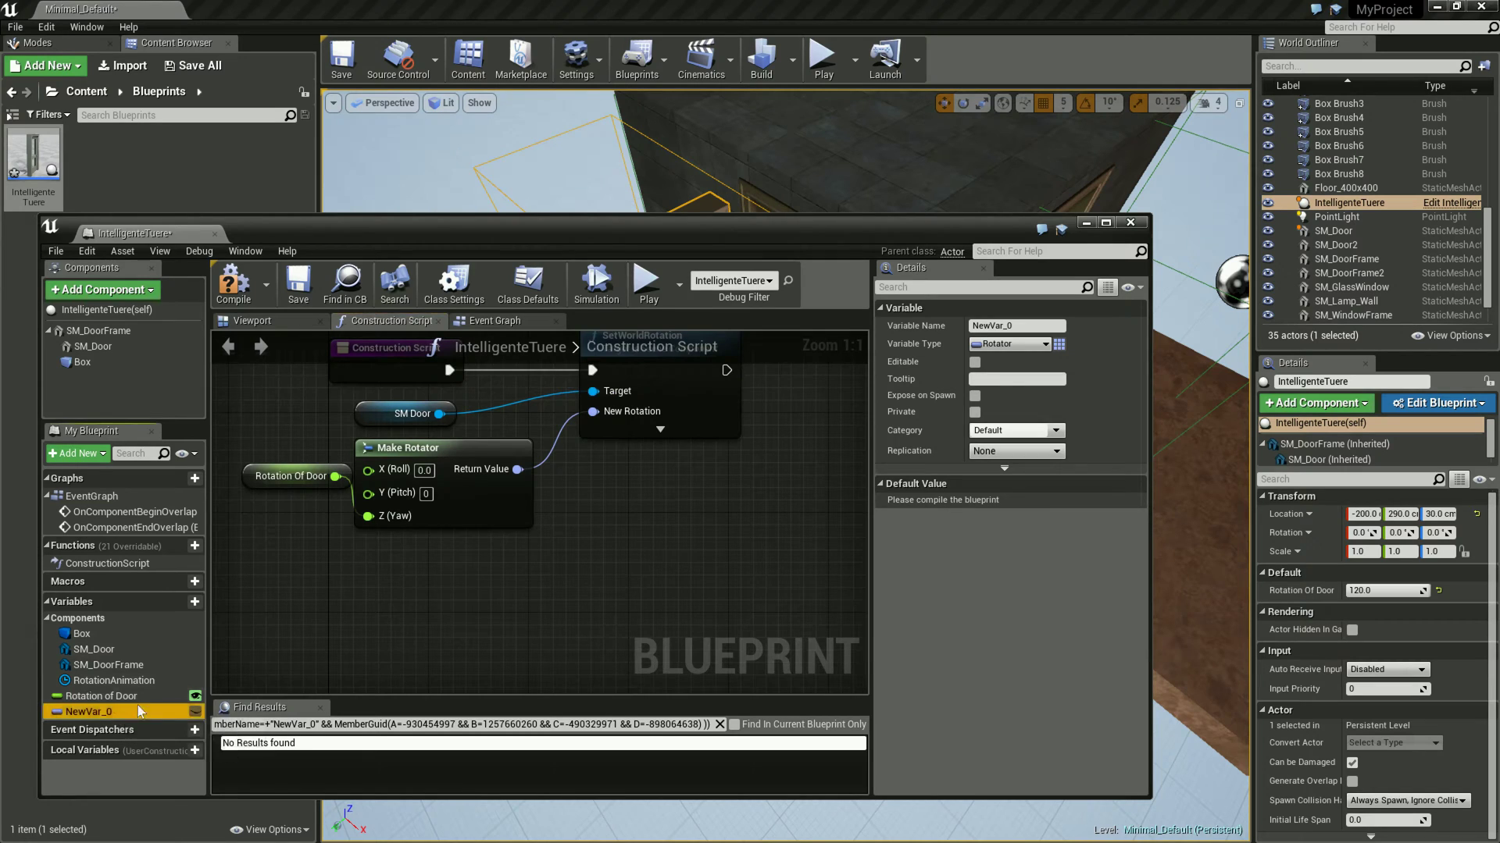
left_click(1004, 351)
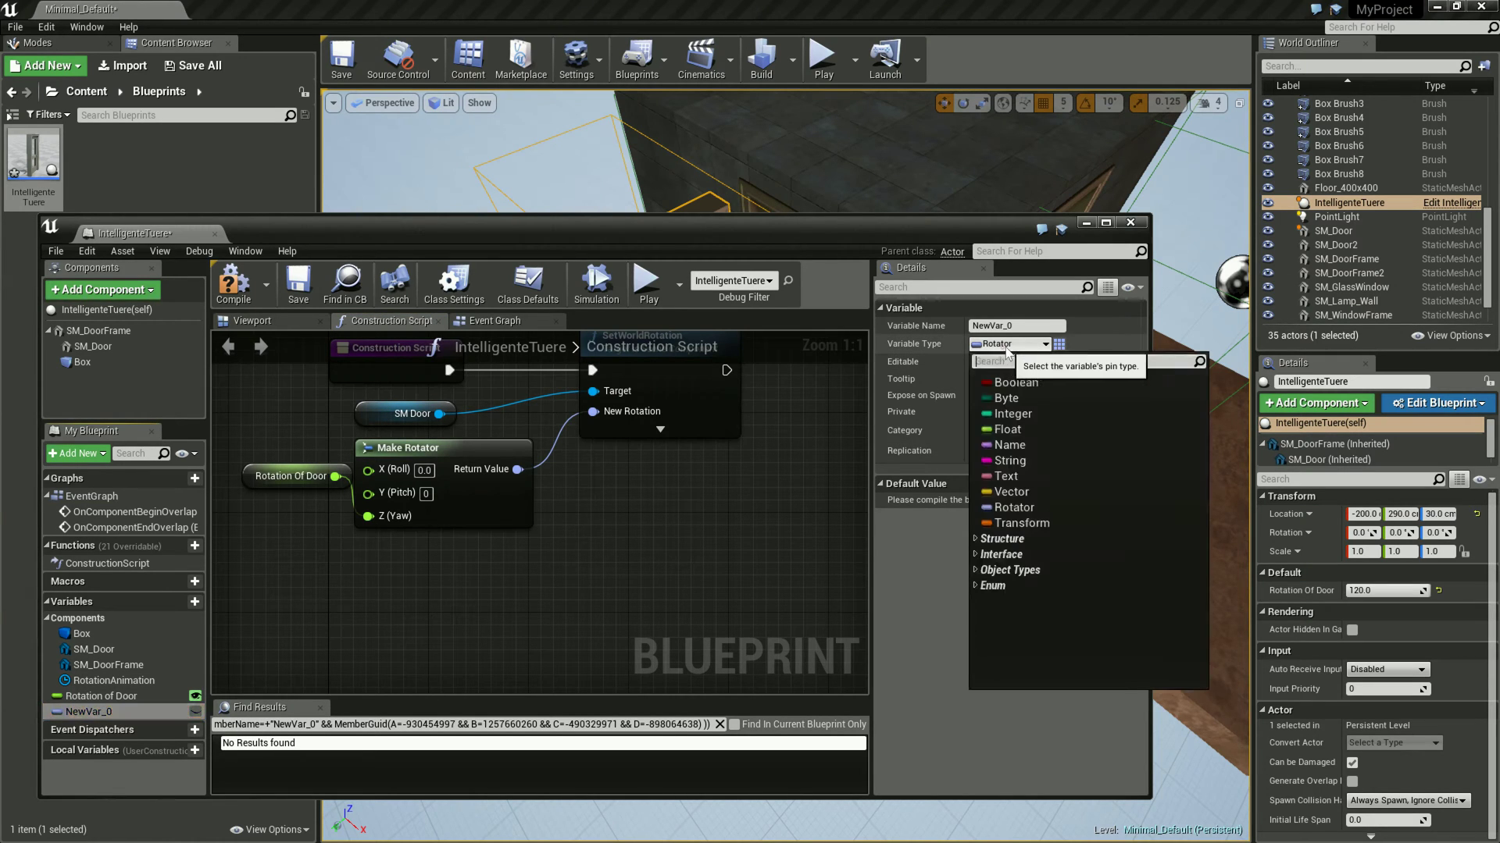
left_click(1037, 495)
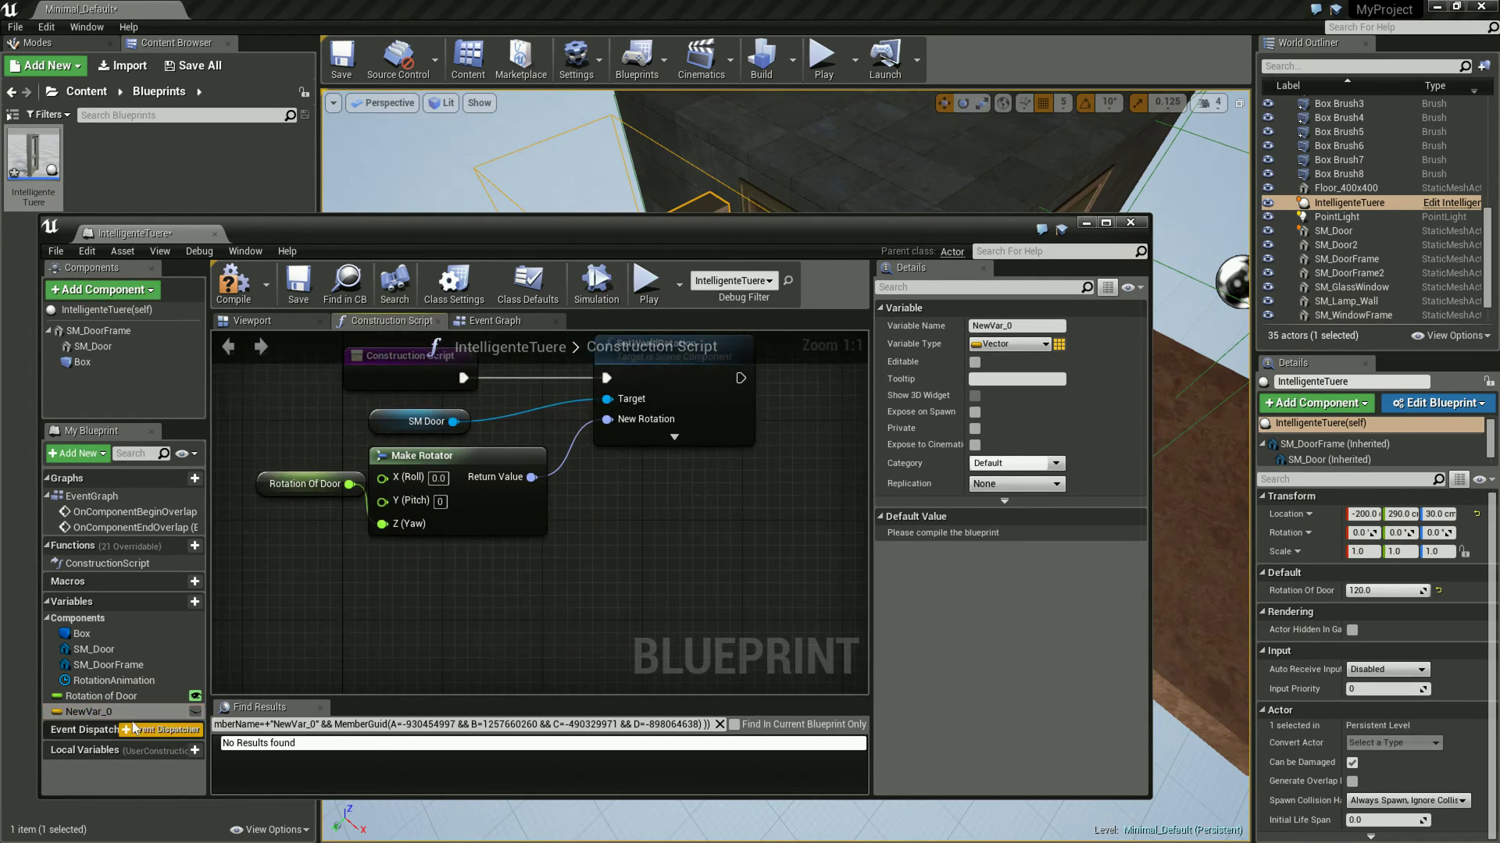
left_click_drag(104, 711, 287, 570)
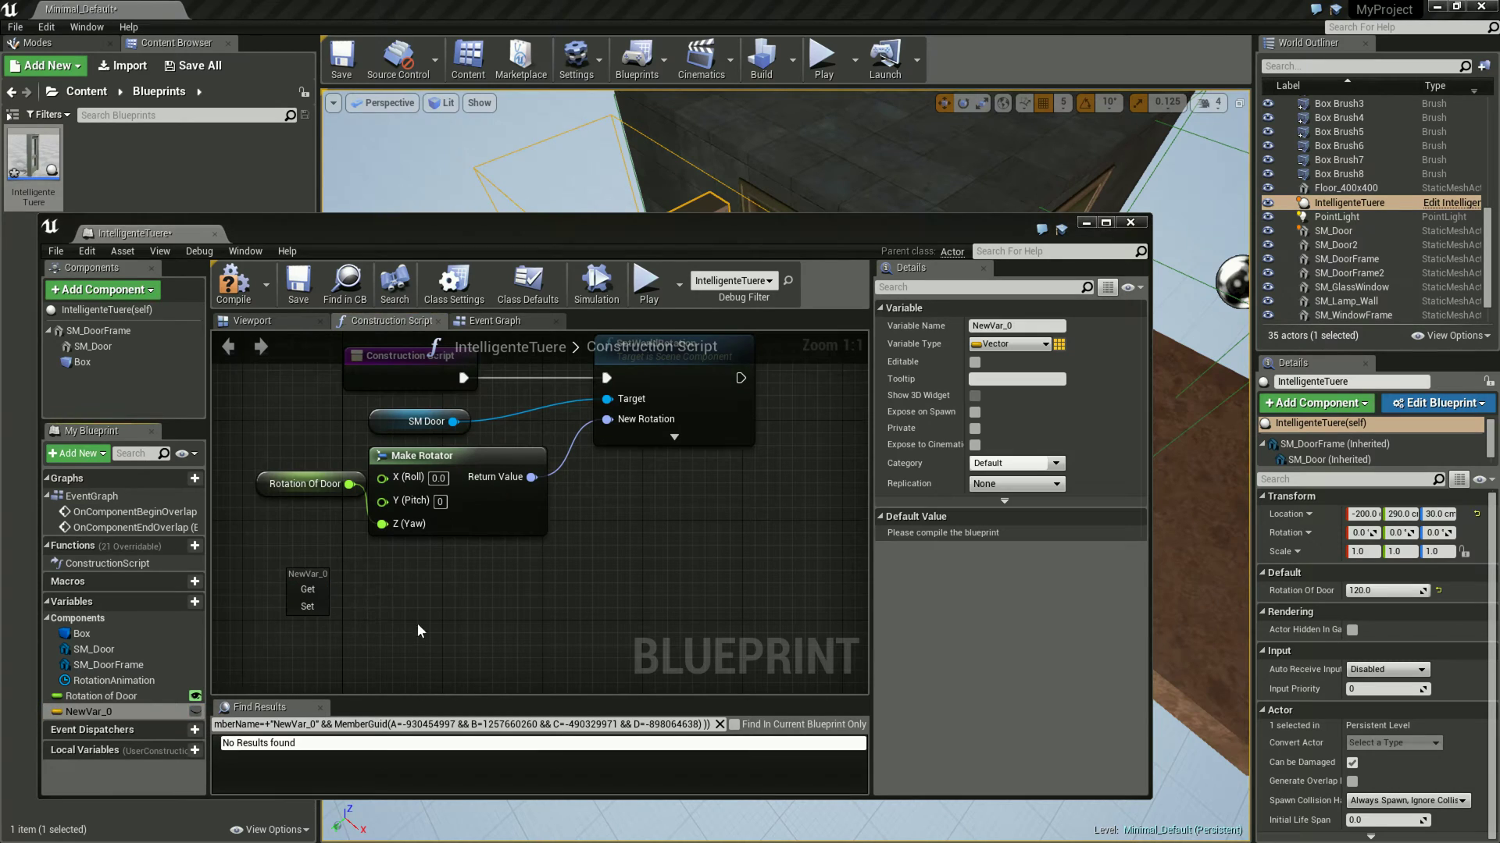
- Place a NewVar_0 getter and connect its output to a new Break Vector node
left_click(307, 589)
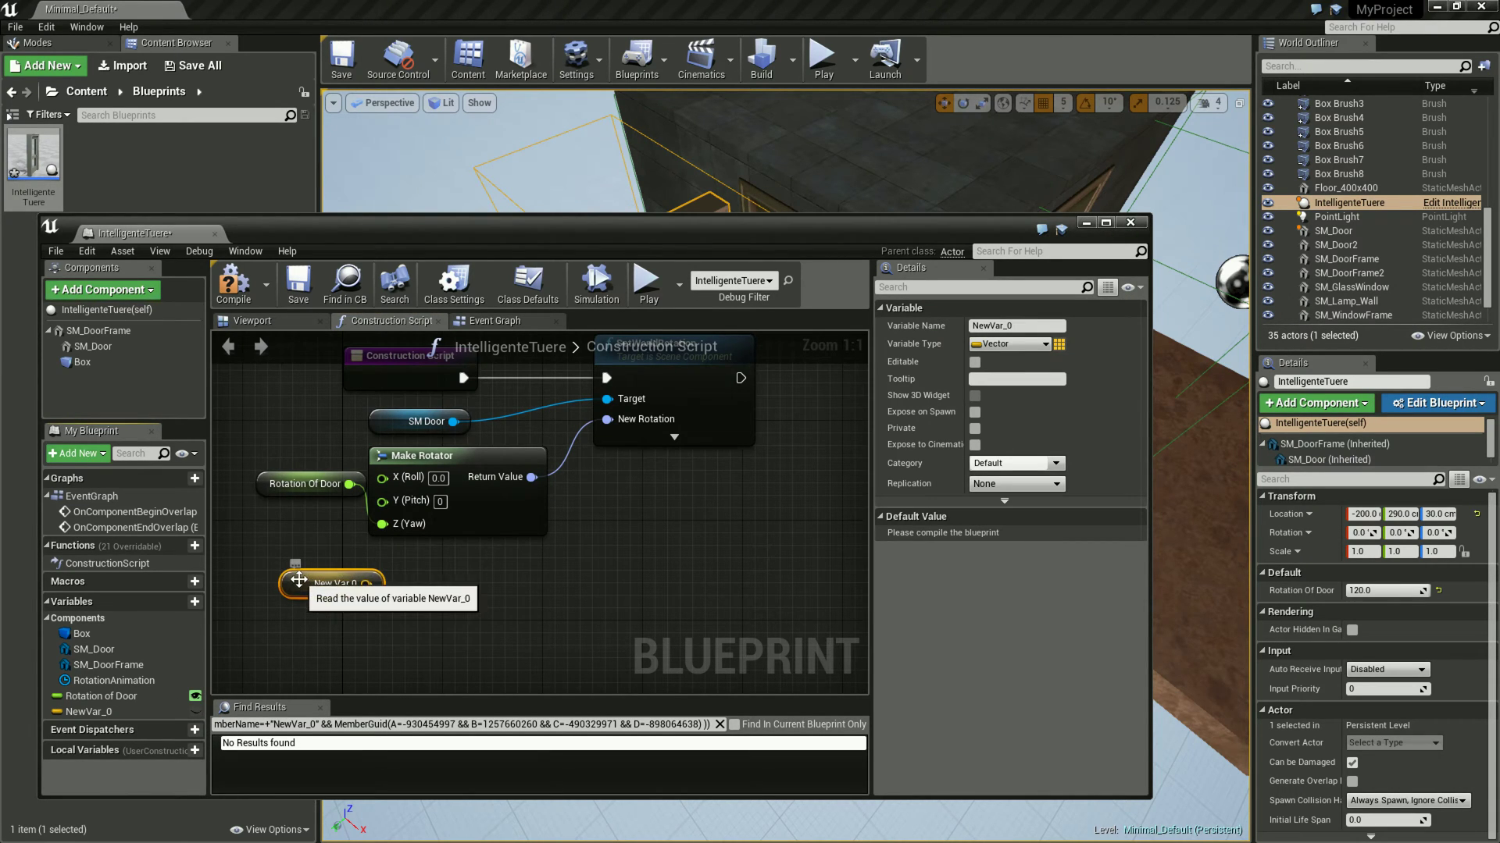
mouse_move(299, 579)
left_mouse_down()
mouse_move(274, 580)
mouse_move(422, 585)
left_mouse_up()
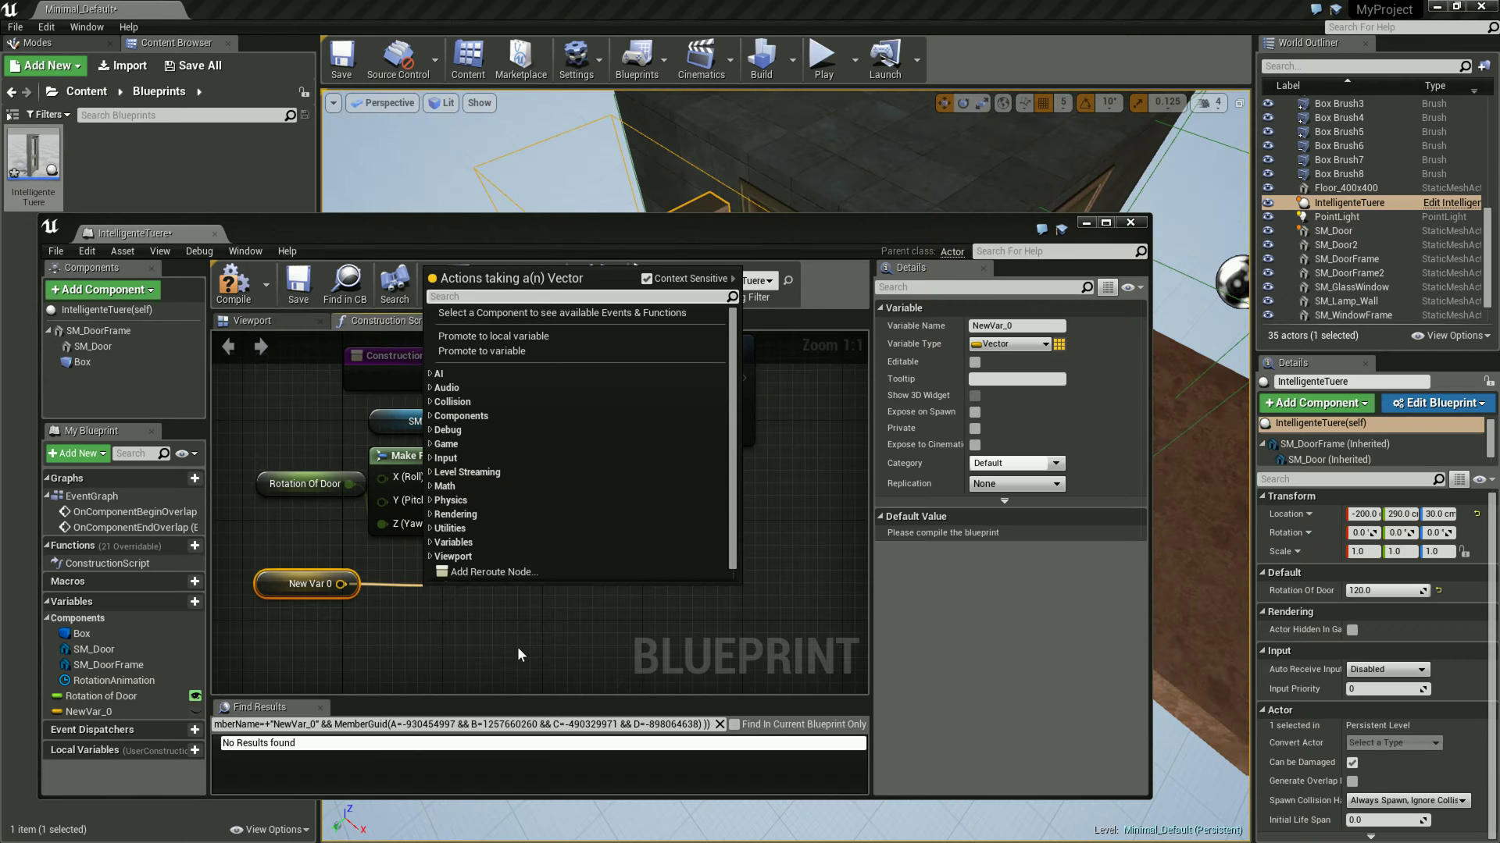
type("break")
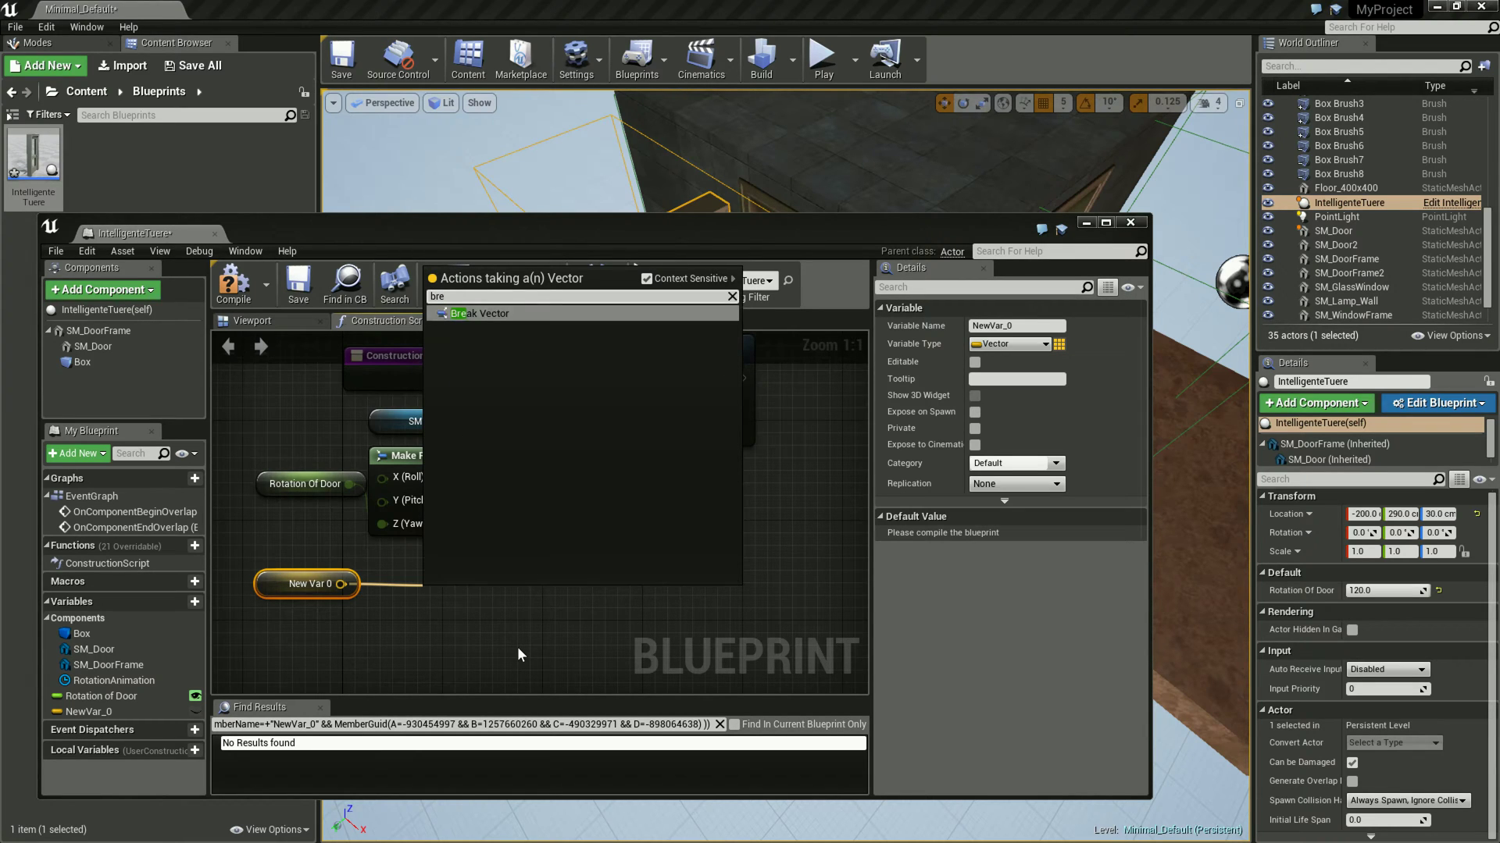
key("Return")
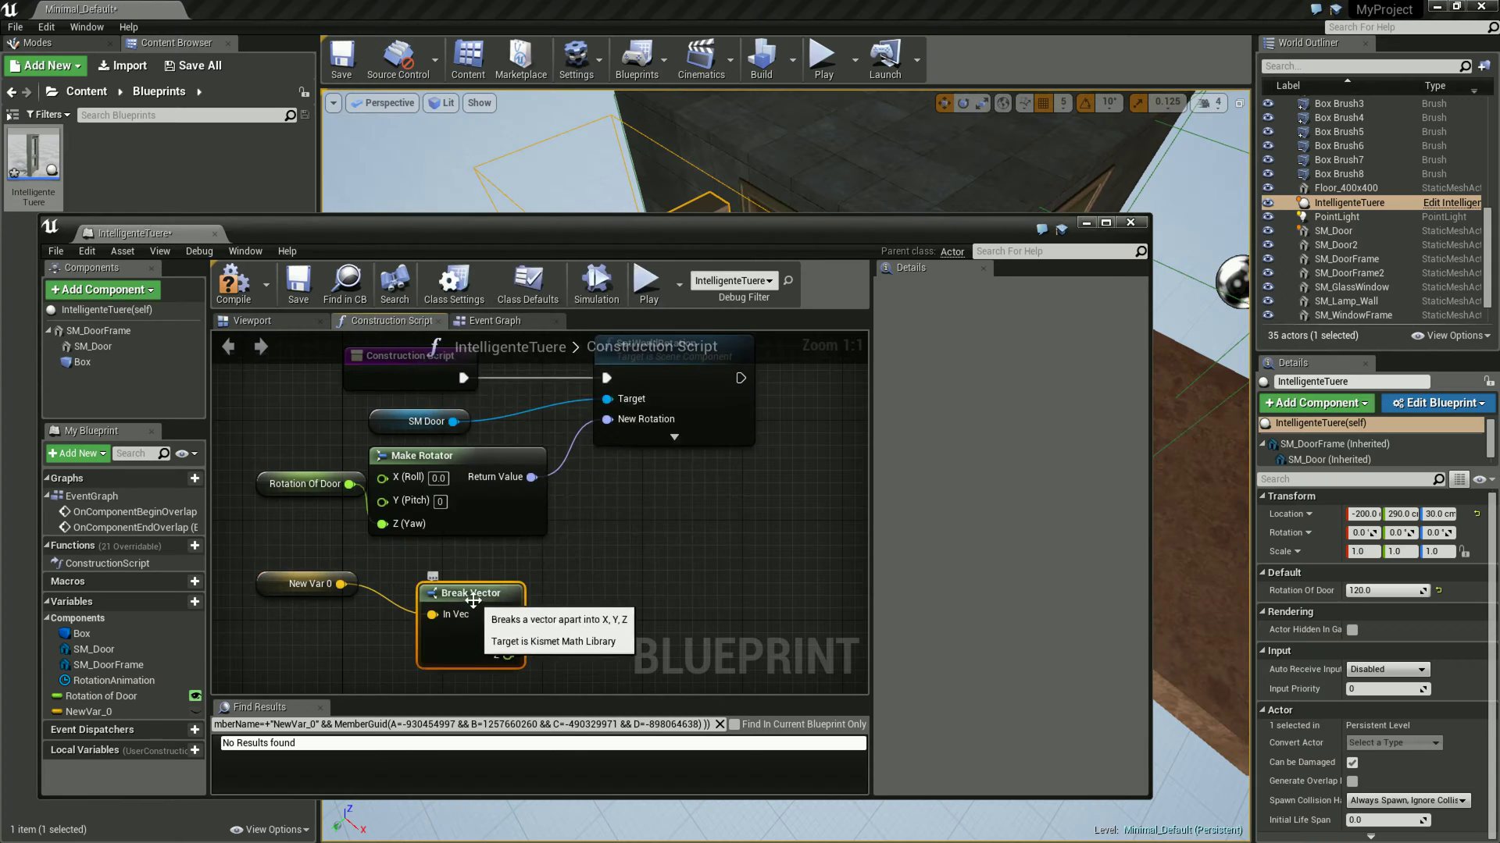
left_click_drag(475, 604, 462, 579)
- Add a second Make Rotator node beside Break Vector
right_click(589, 585)
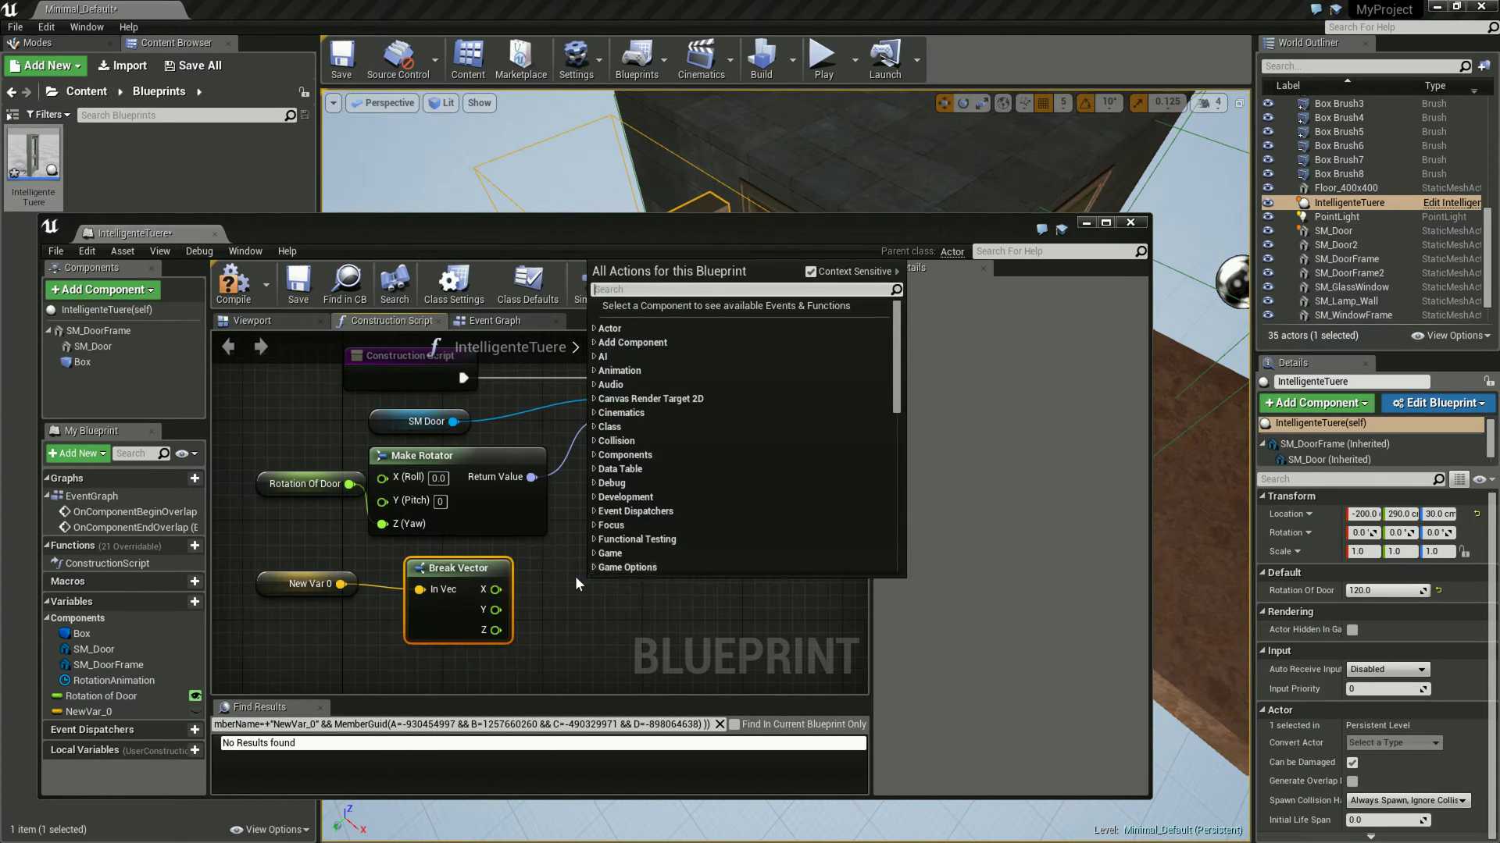
type("make r")
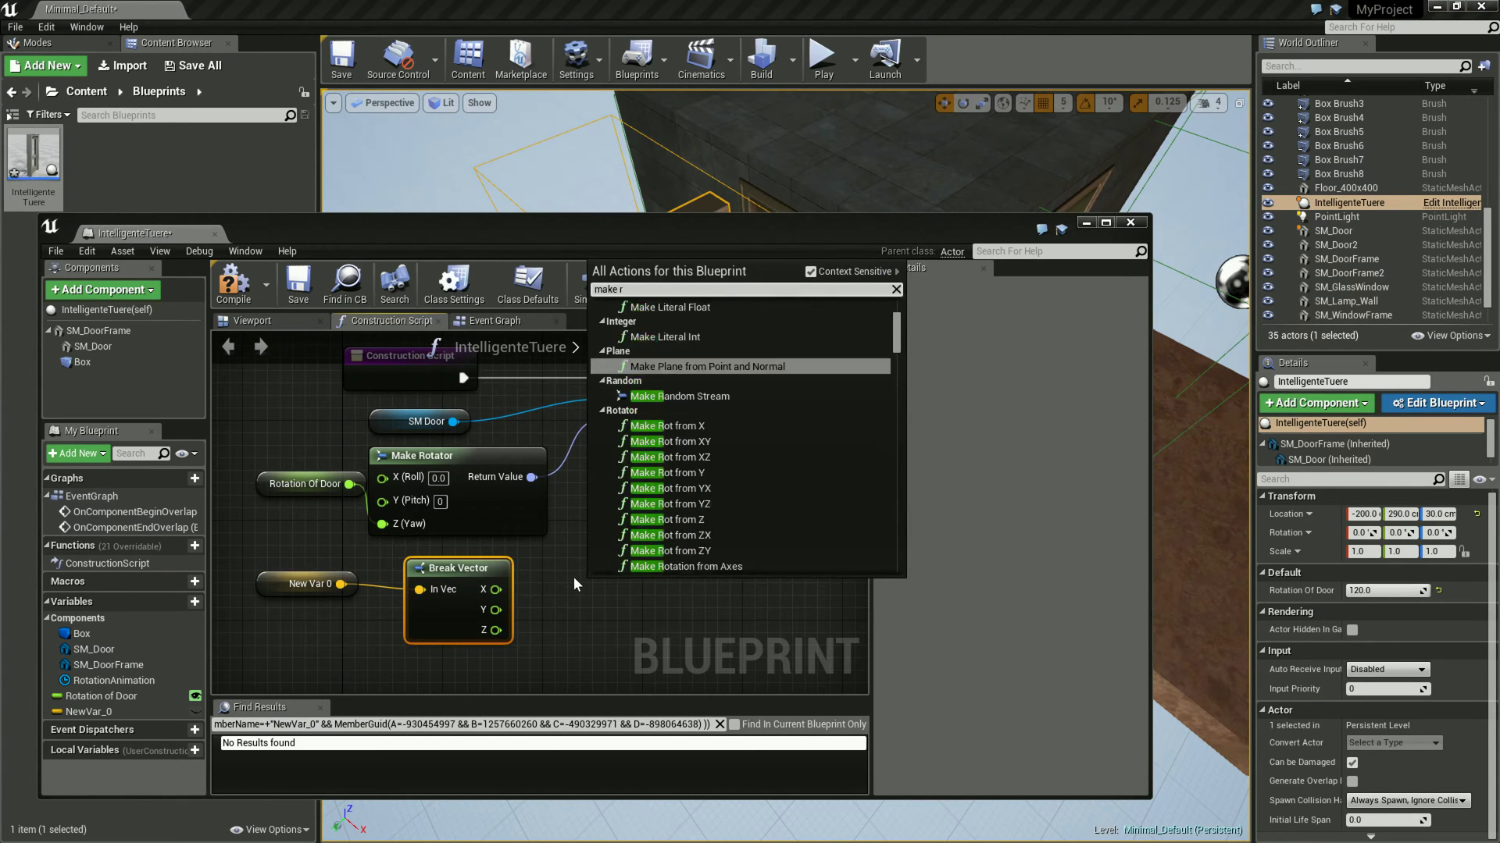
type("otat")
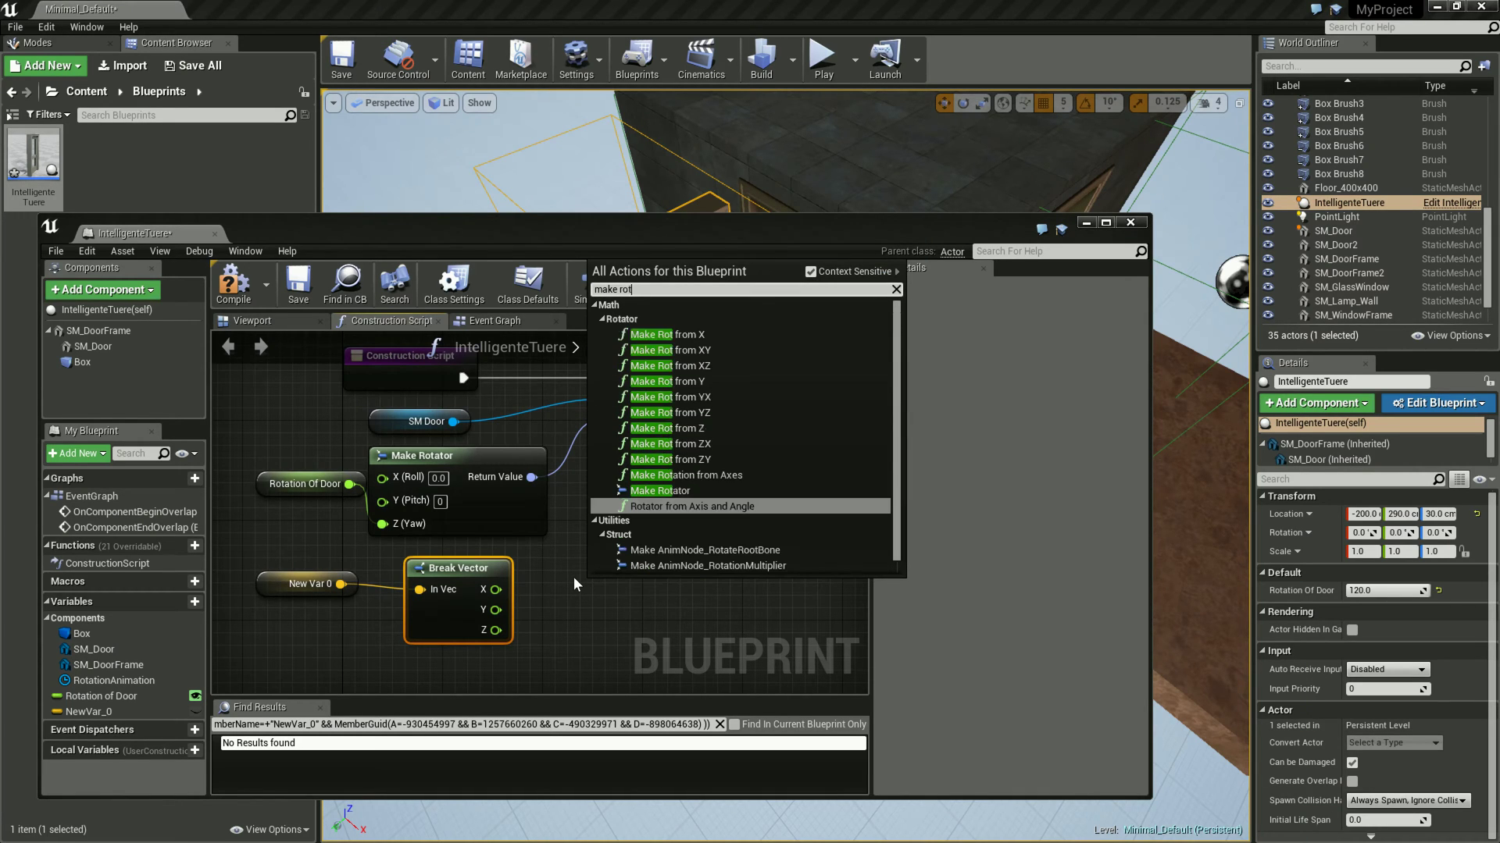
left_click(675, 490)
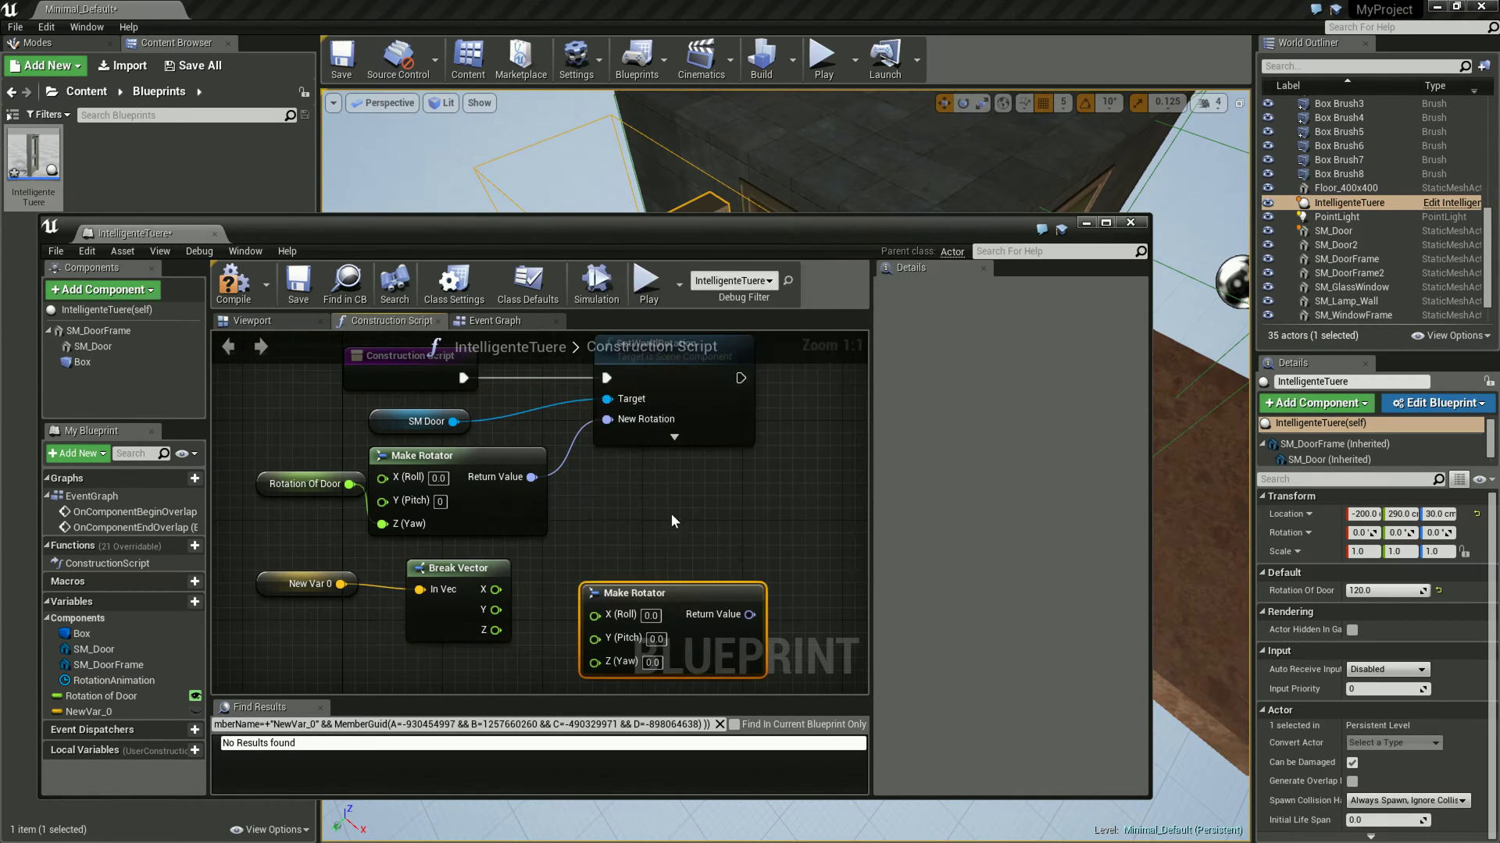
- Wire Break Vector's X, Y, Z into Make Rotator's Roll, Pitch, Yaw, then delete all three nodes
left_click_drag(656, 588, 625, 549)
mouse_move(488, 570)
left_mouse_down()
mouse_move(475, 557)
mouse_move(573, 582)
left_mouse_up()
left_click_drag(484, 597, 570, 598)
left_click_drag(484, 618, 570, 618)
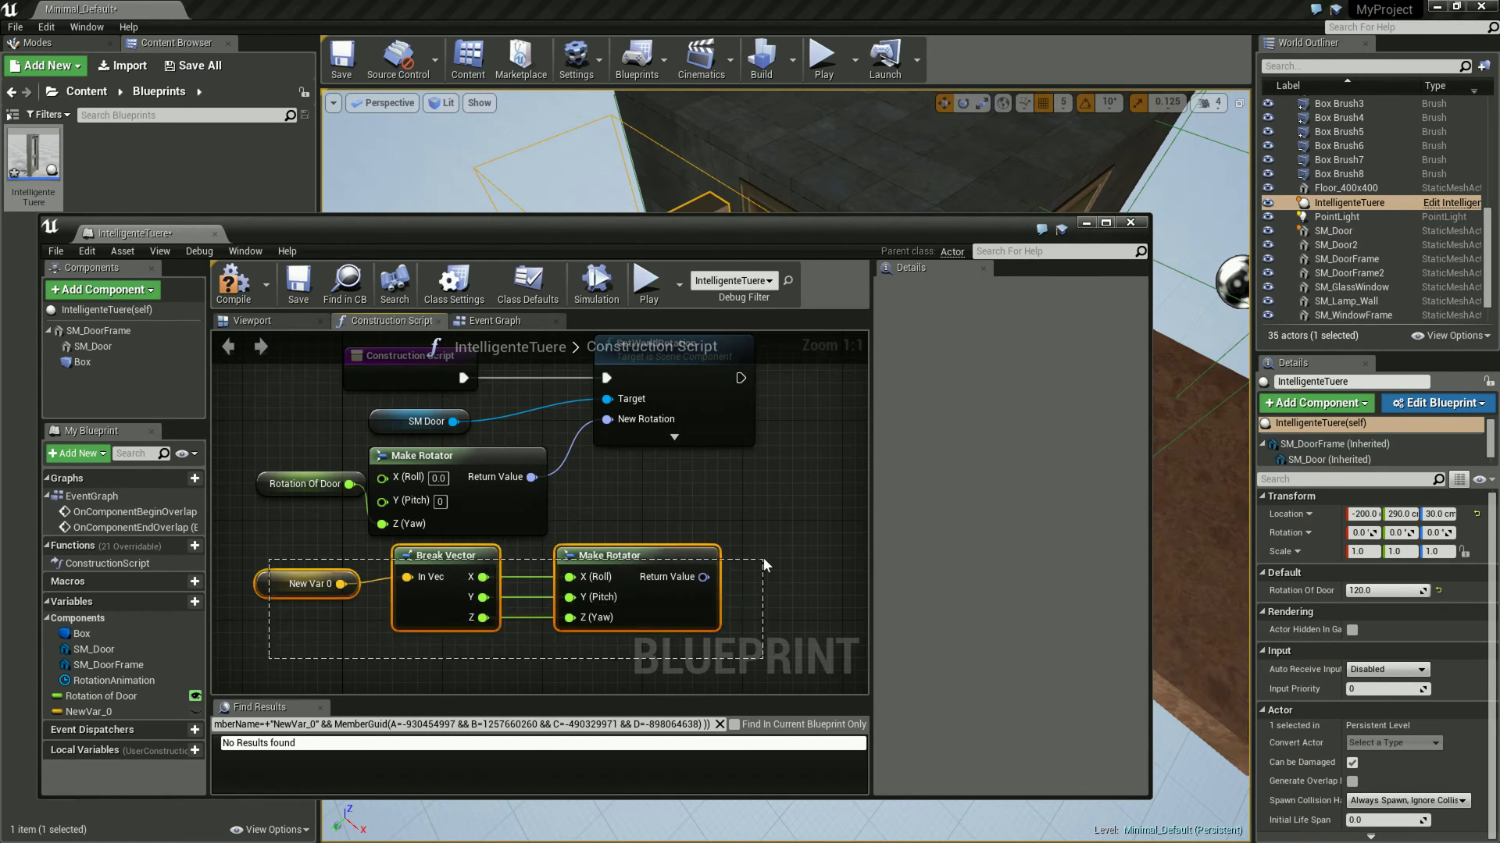
left_click_drag(290, 661, 768, 548)
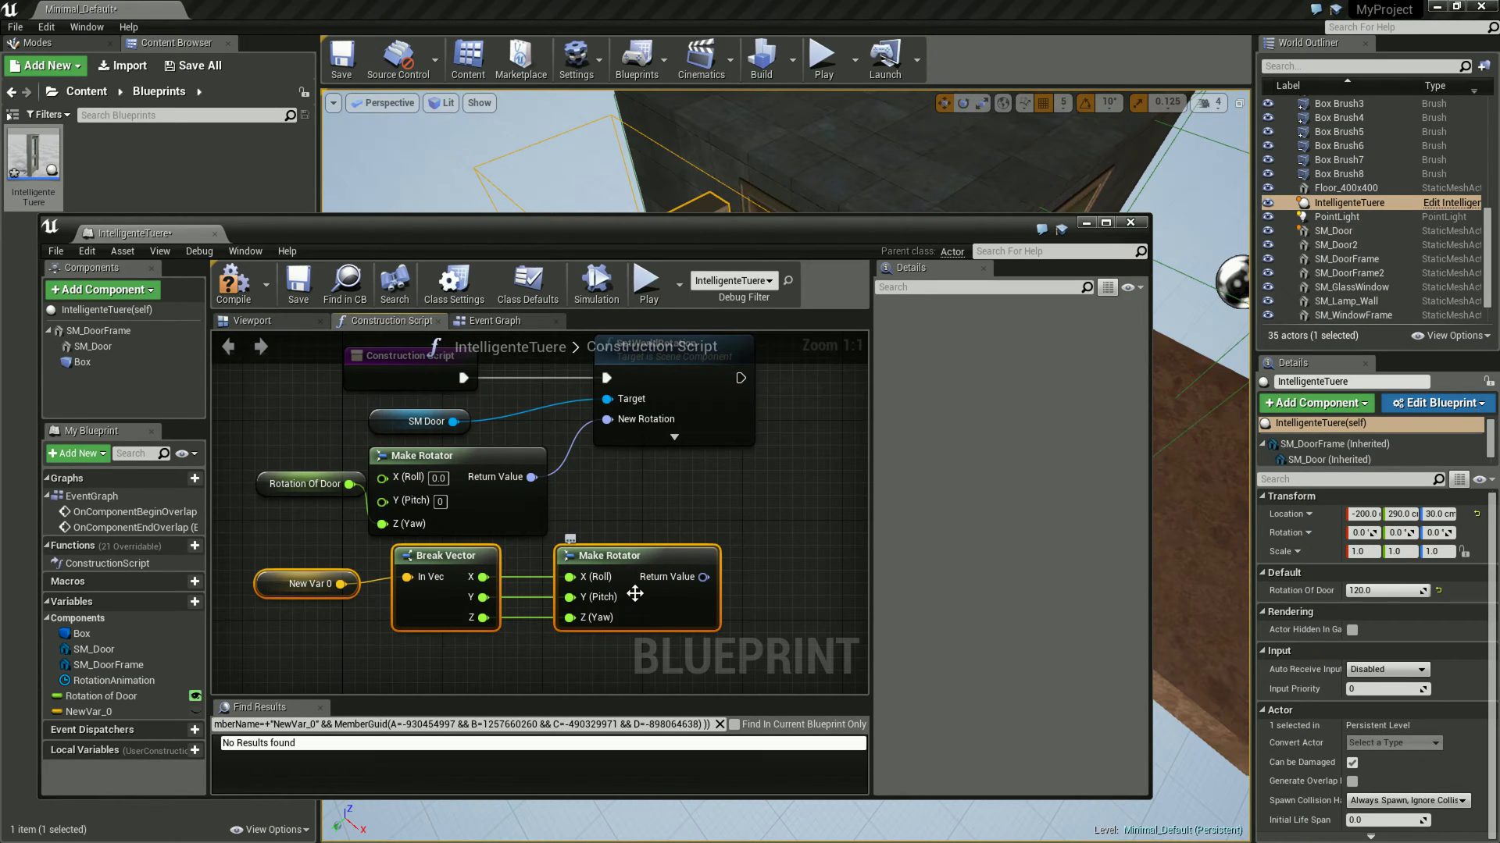
key("Delete")
- Recentre the graph and check NewVar_0's Variable Type list, leaving it as Vector
right_click_drag(635, 594, 625, 559)
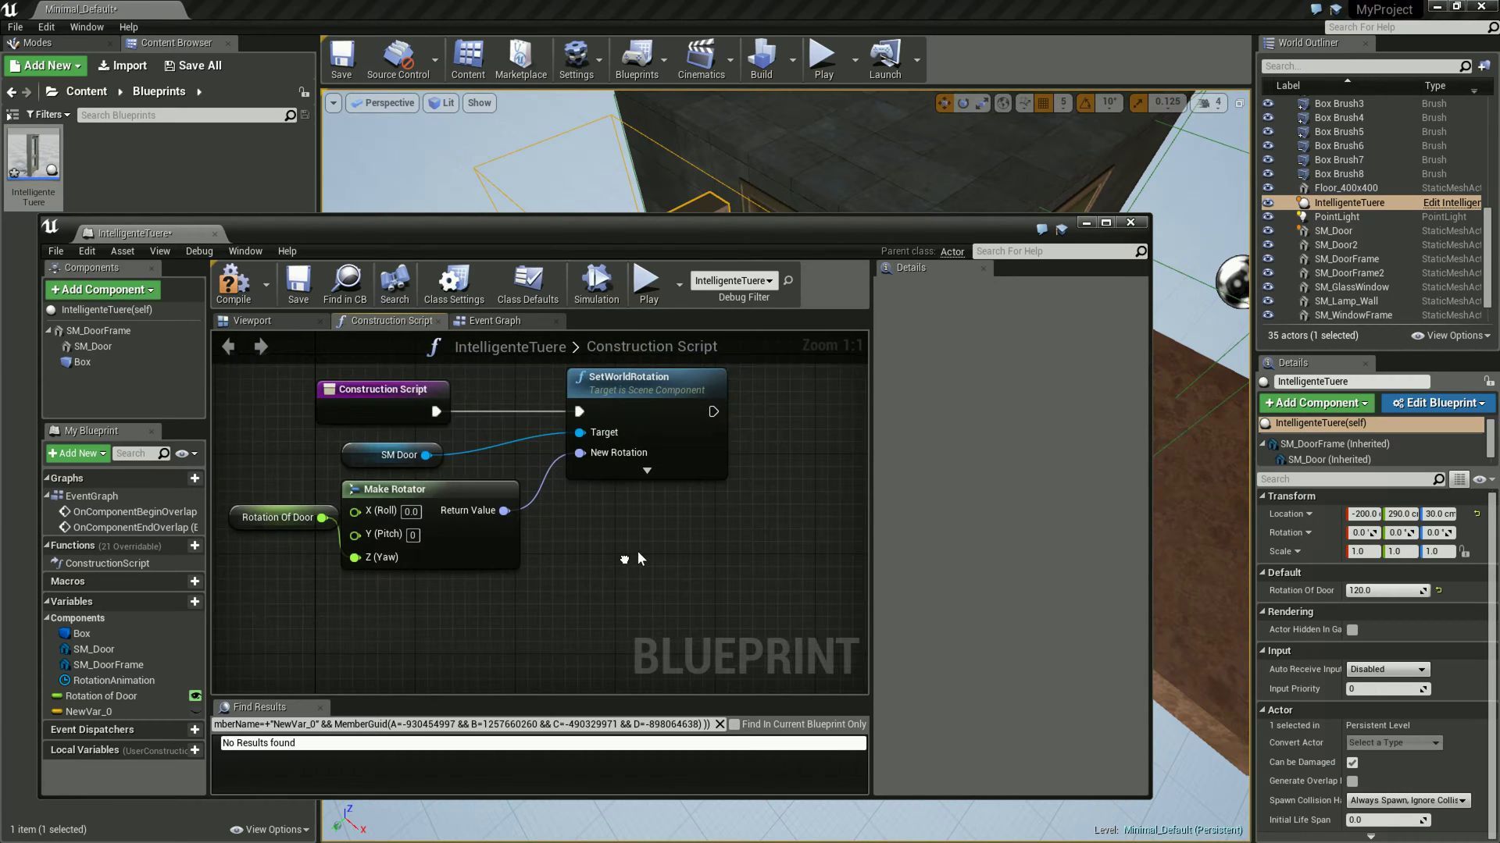
right_click_drag(750, 586, 642, 574)
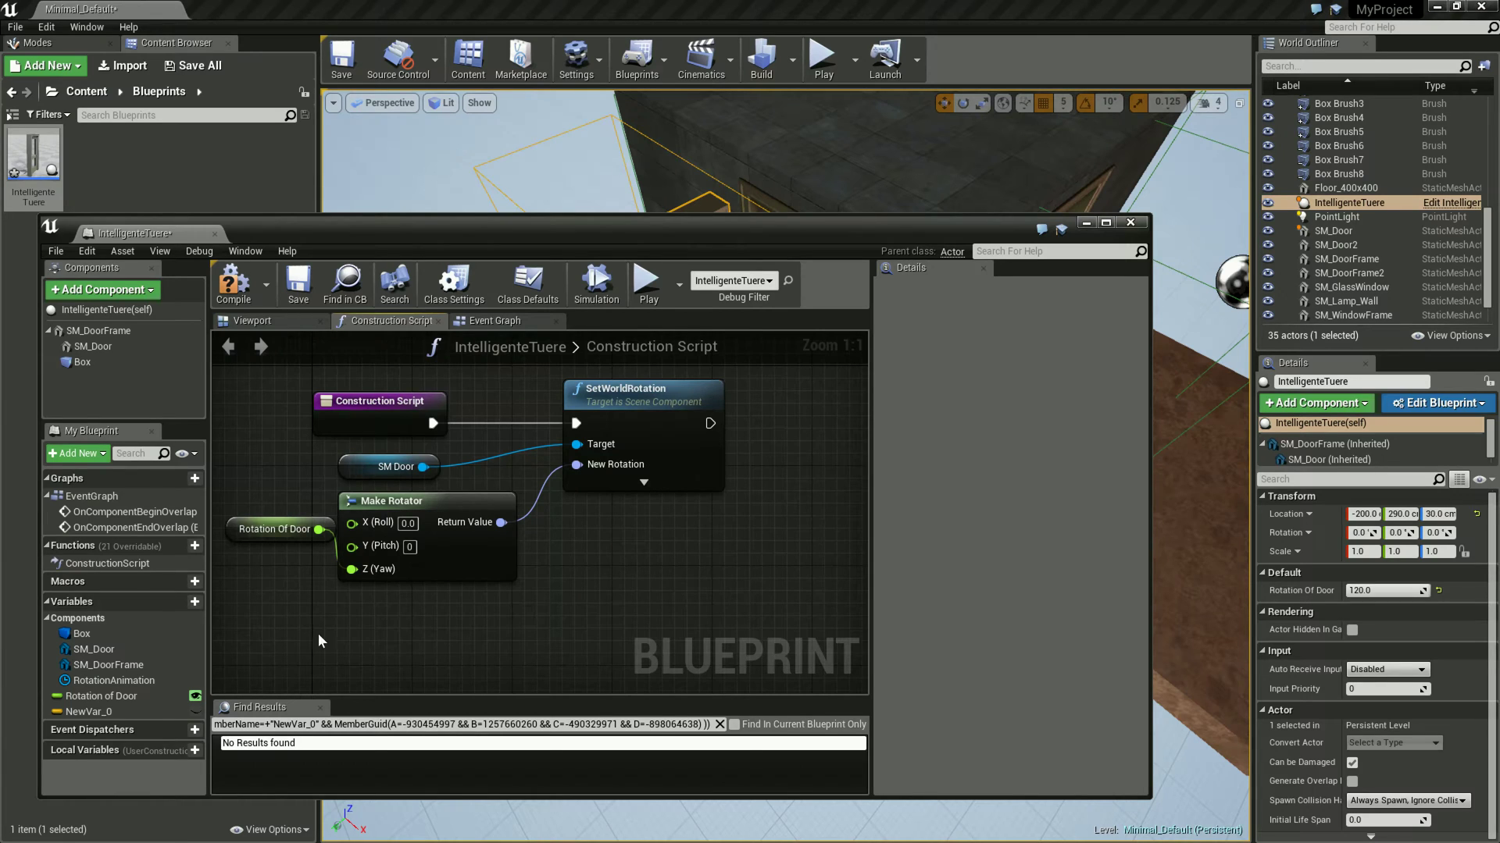
left_click(89, 711)
left_click(1007, 344)
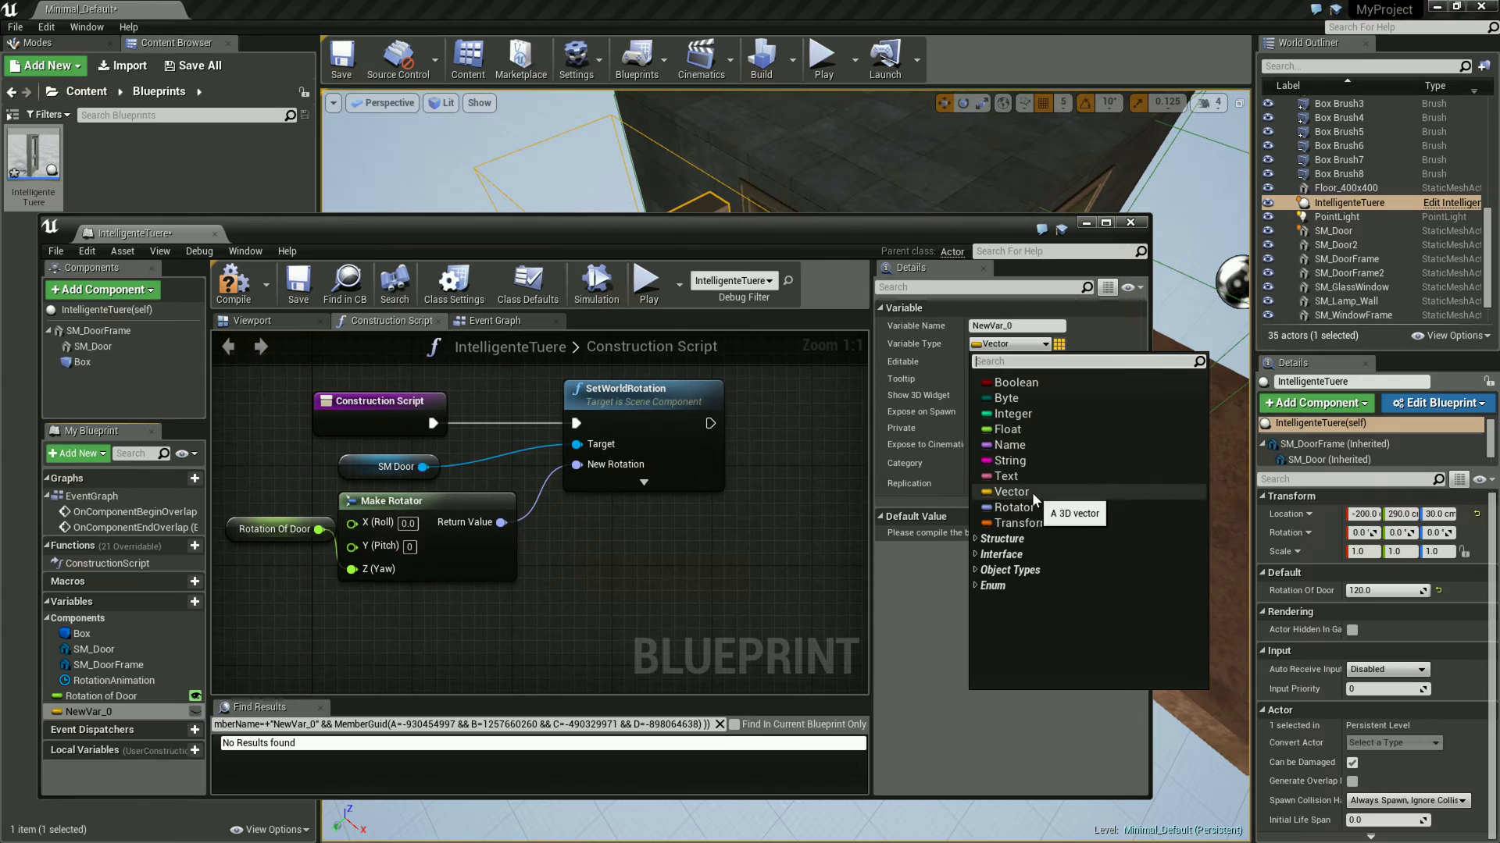
left_click(680, 546)
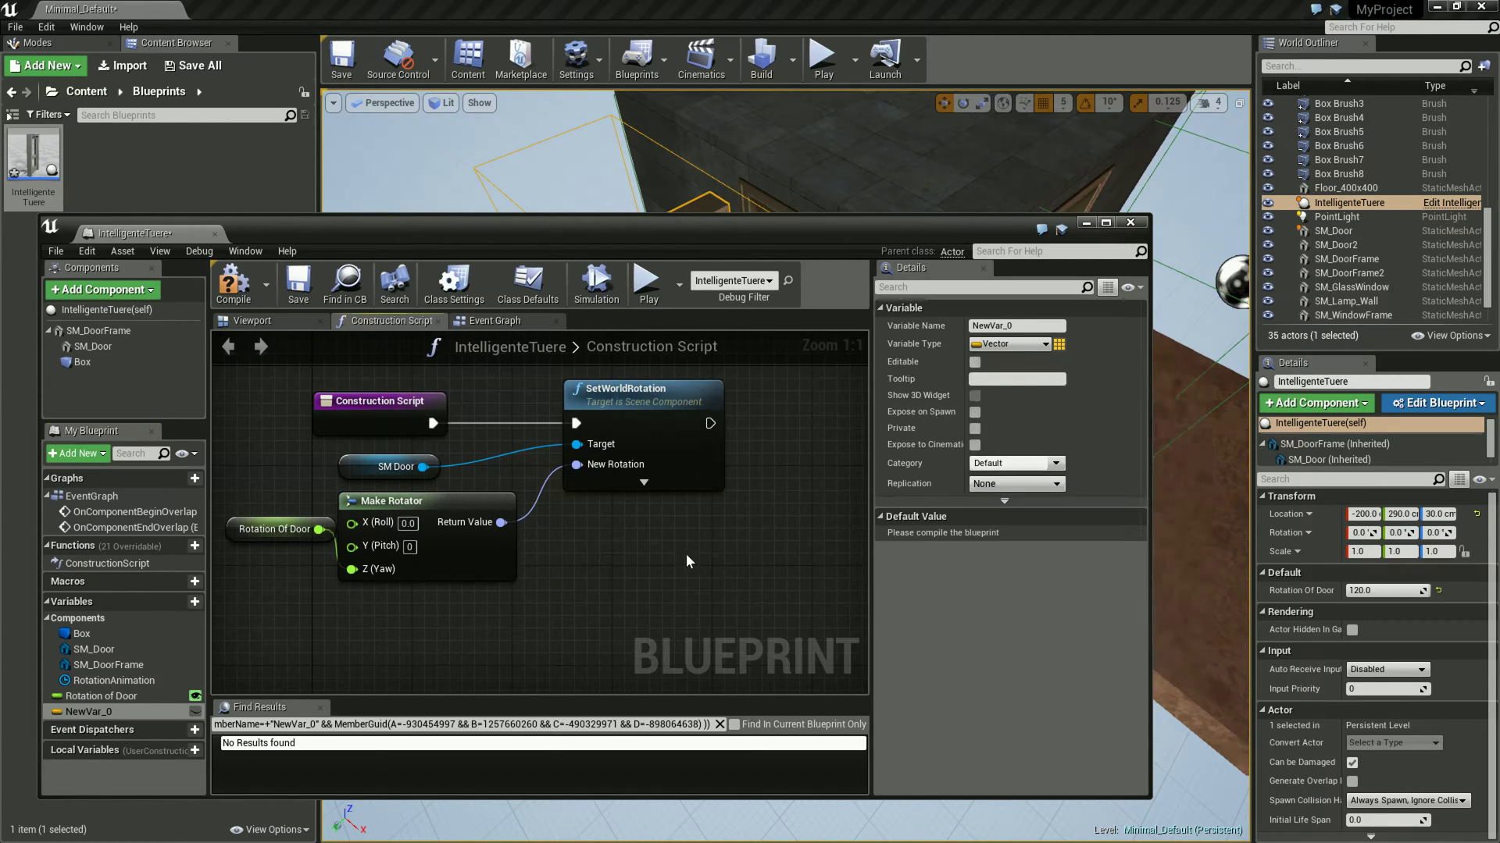